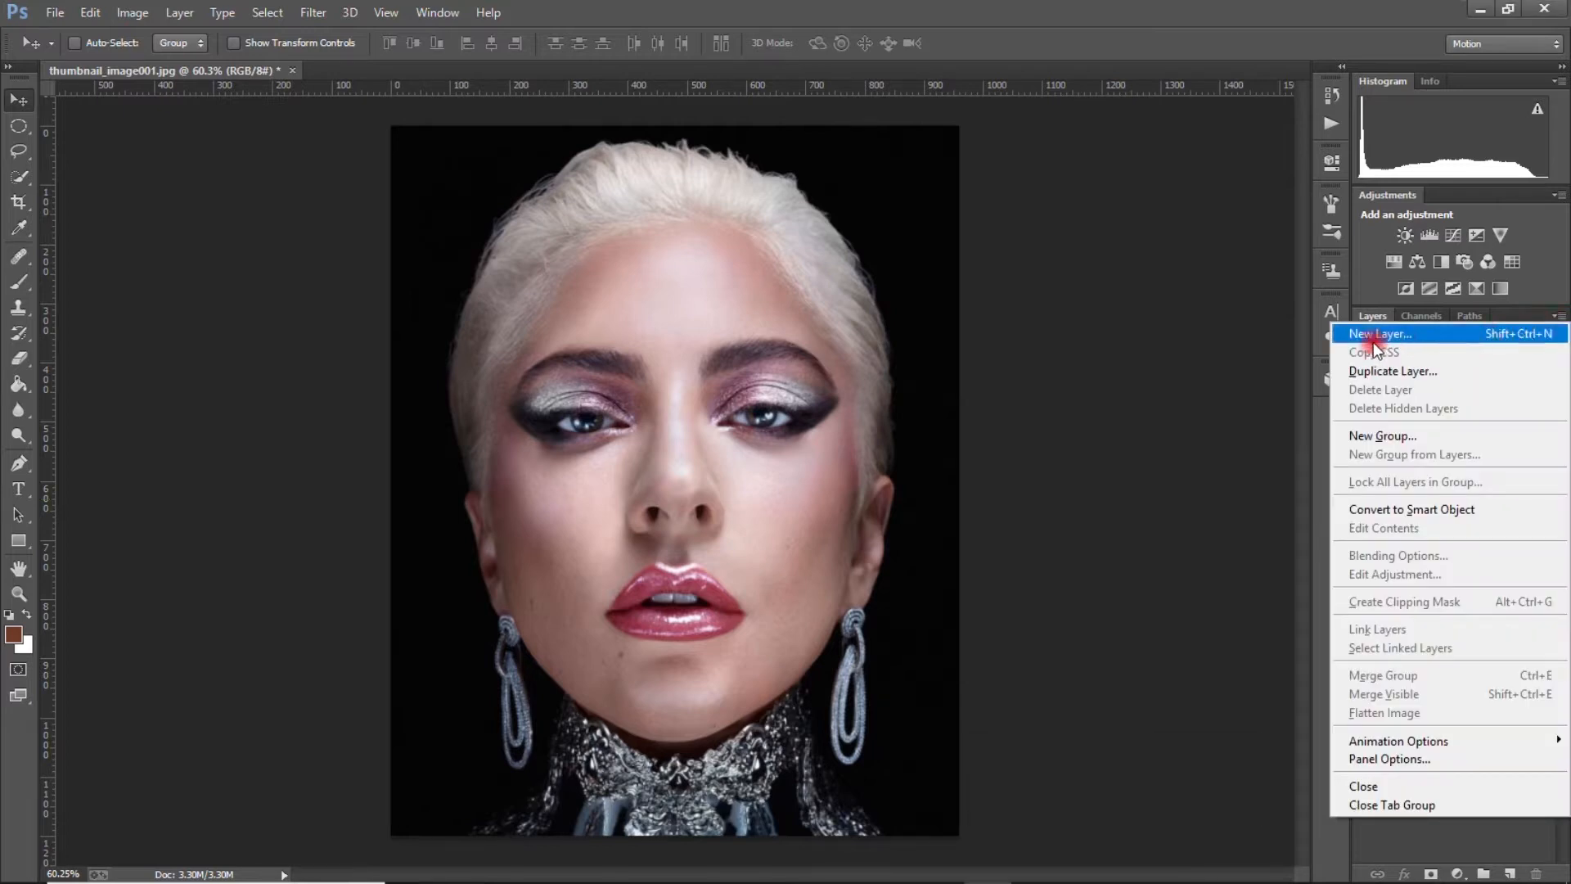
- Duplicate the Background layer as a new layer named "Main"
left_click(1387, 372)
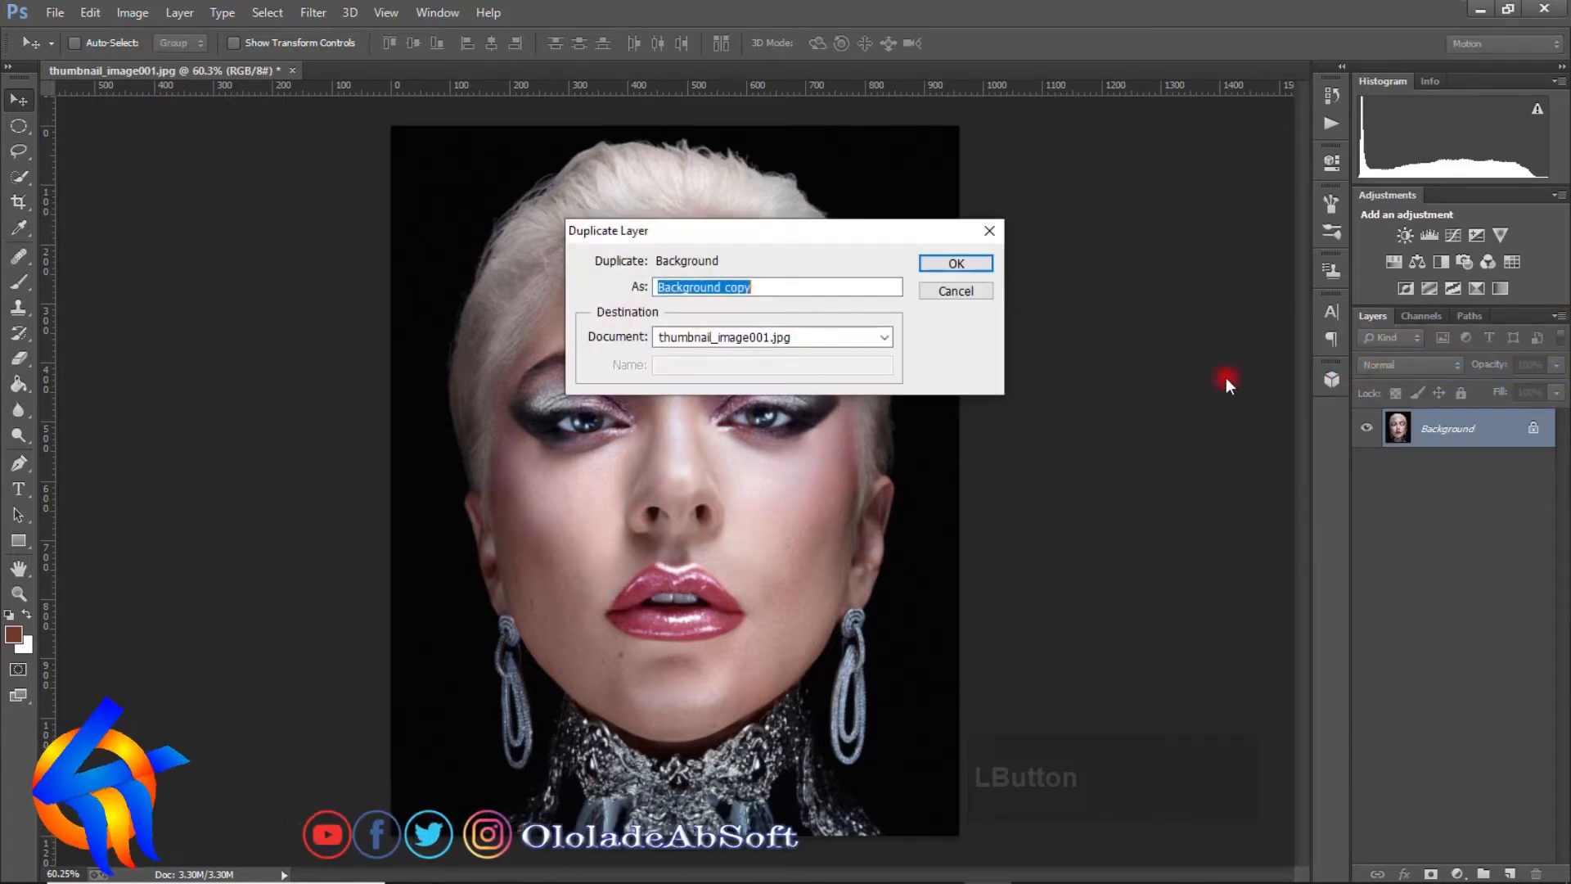
key("Caps_Lock")
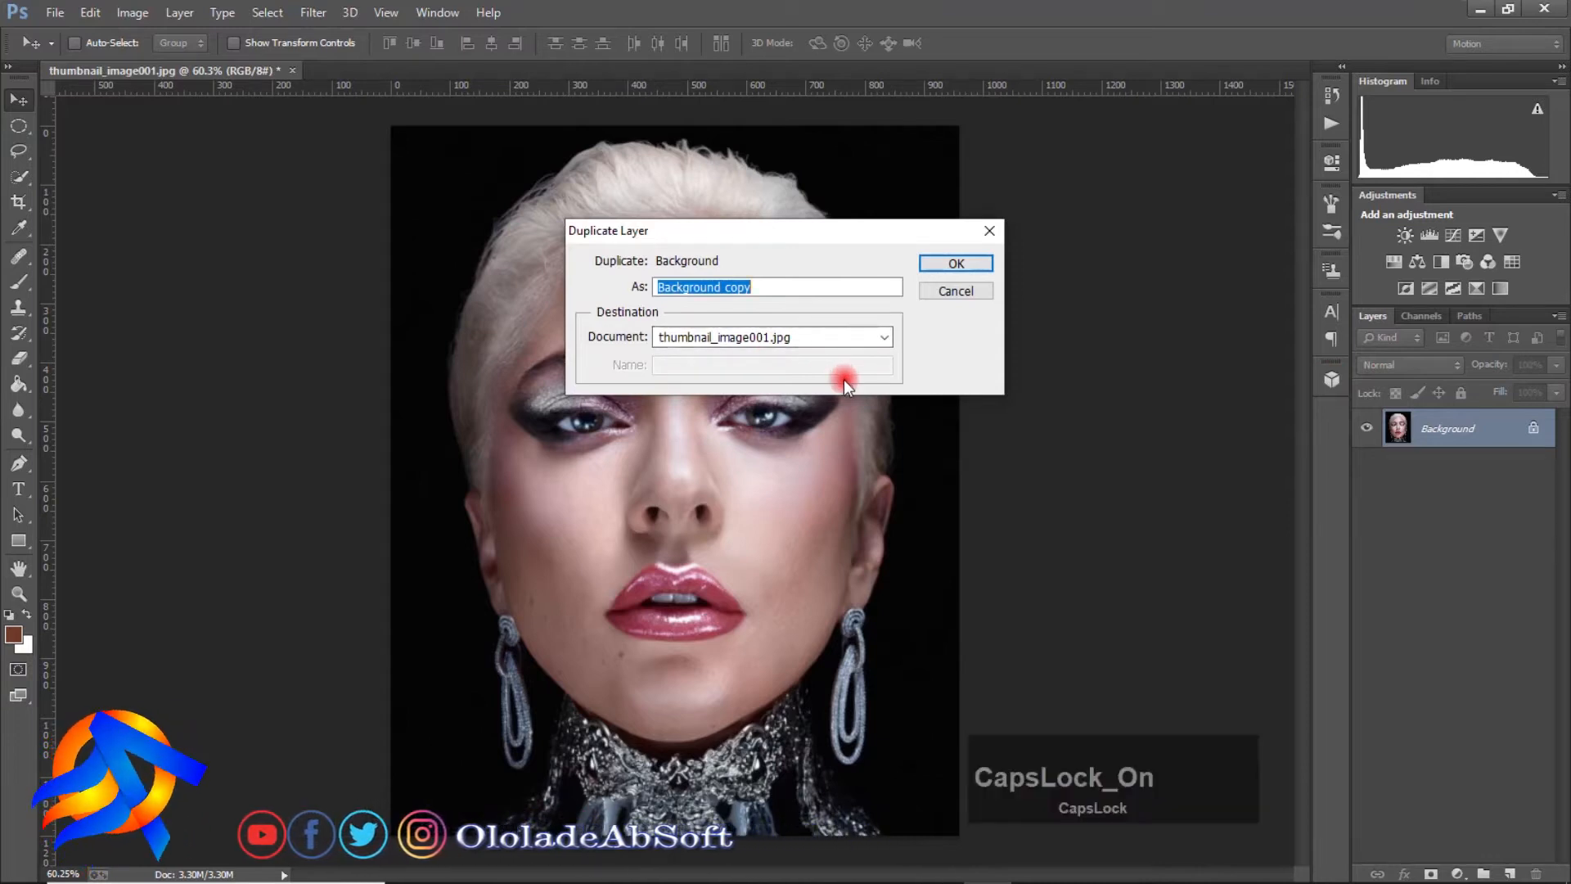
type("Main")
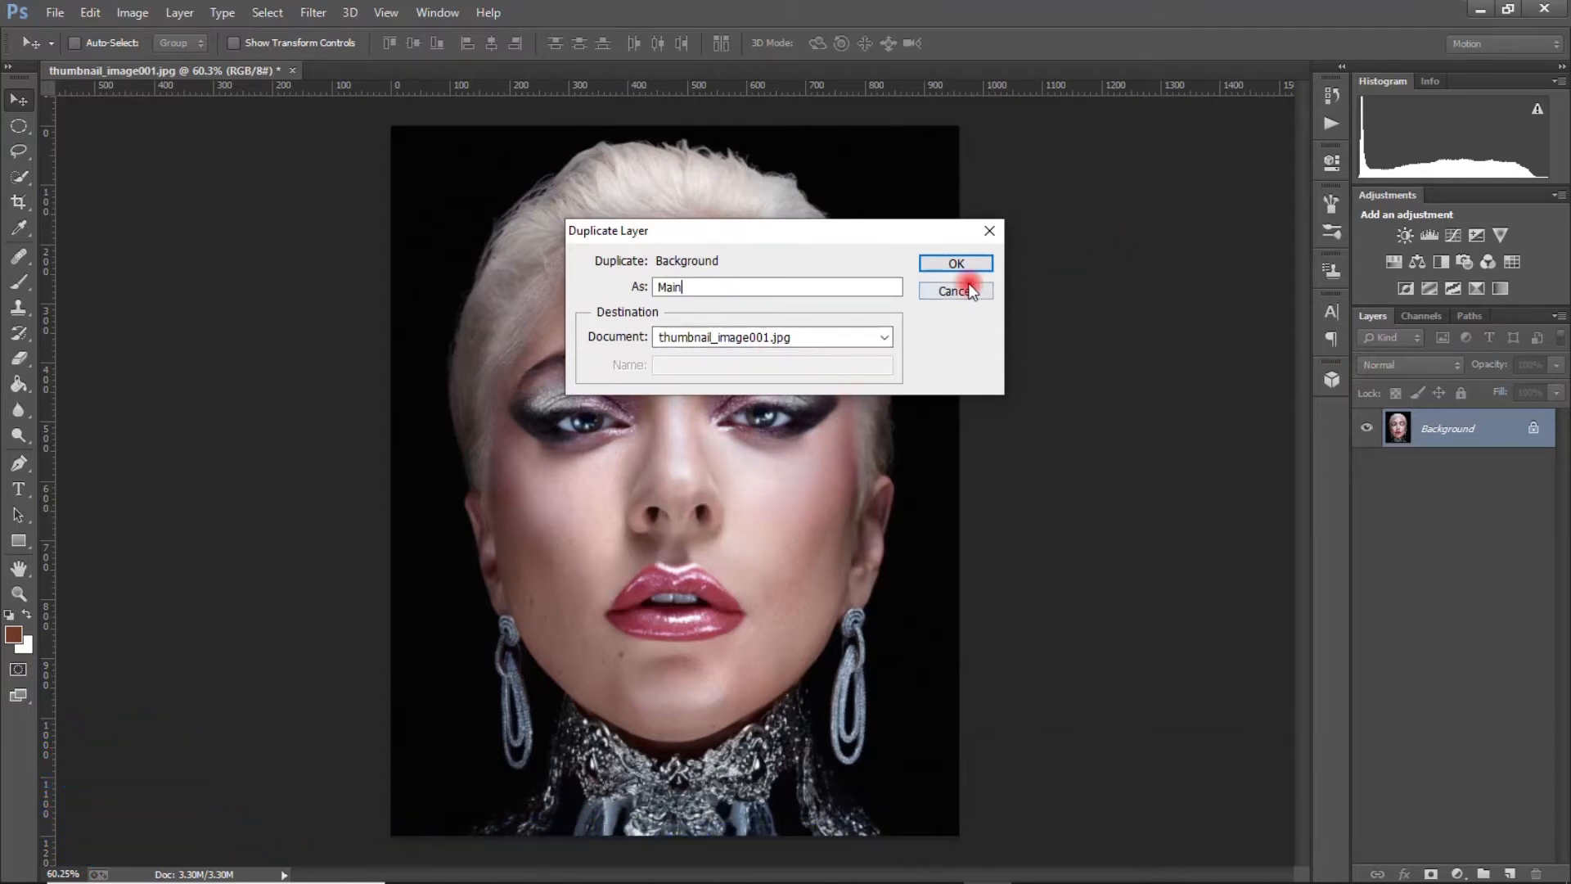
left_click(955, 262)
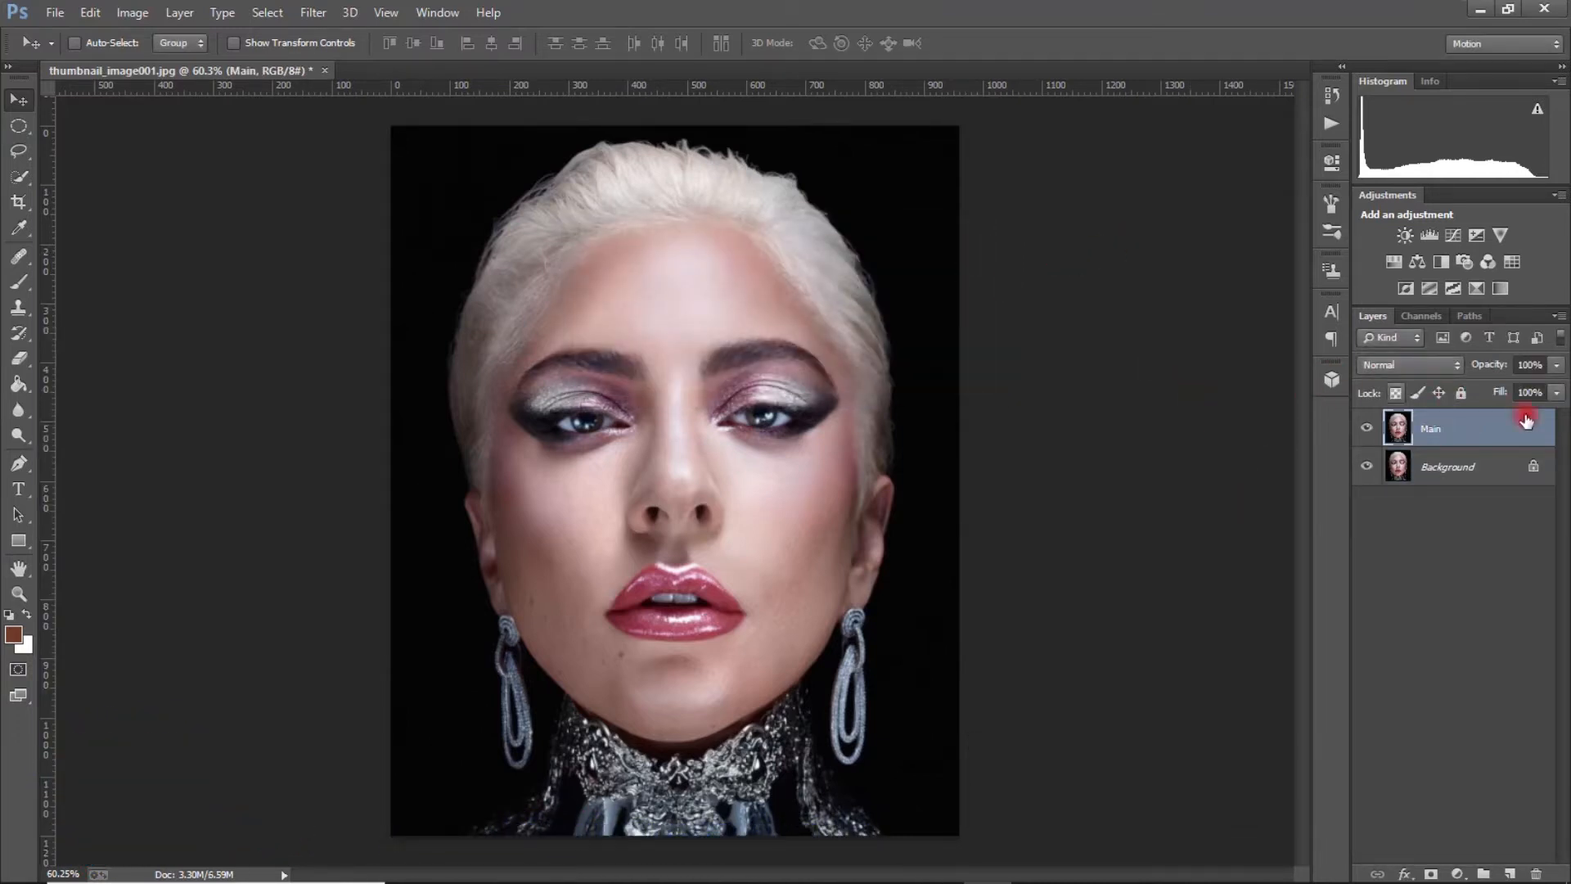
- Duplicate the Main layer as a new layer named "pen"
left_click(1558, 316)
left_click(1342, 365)
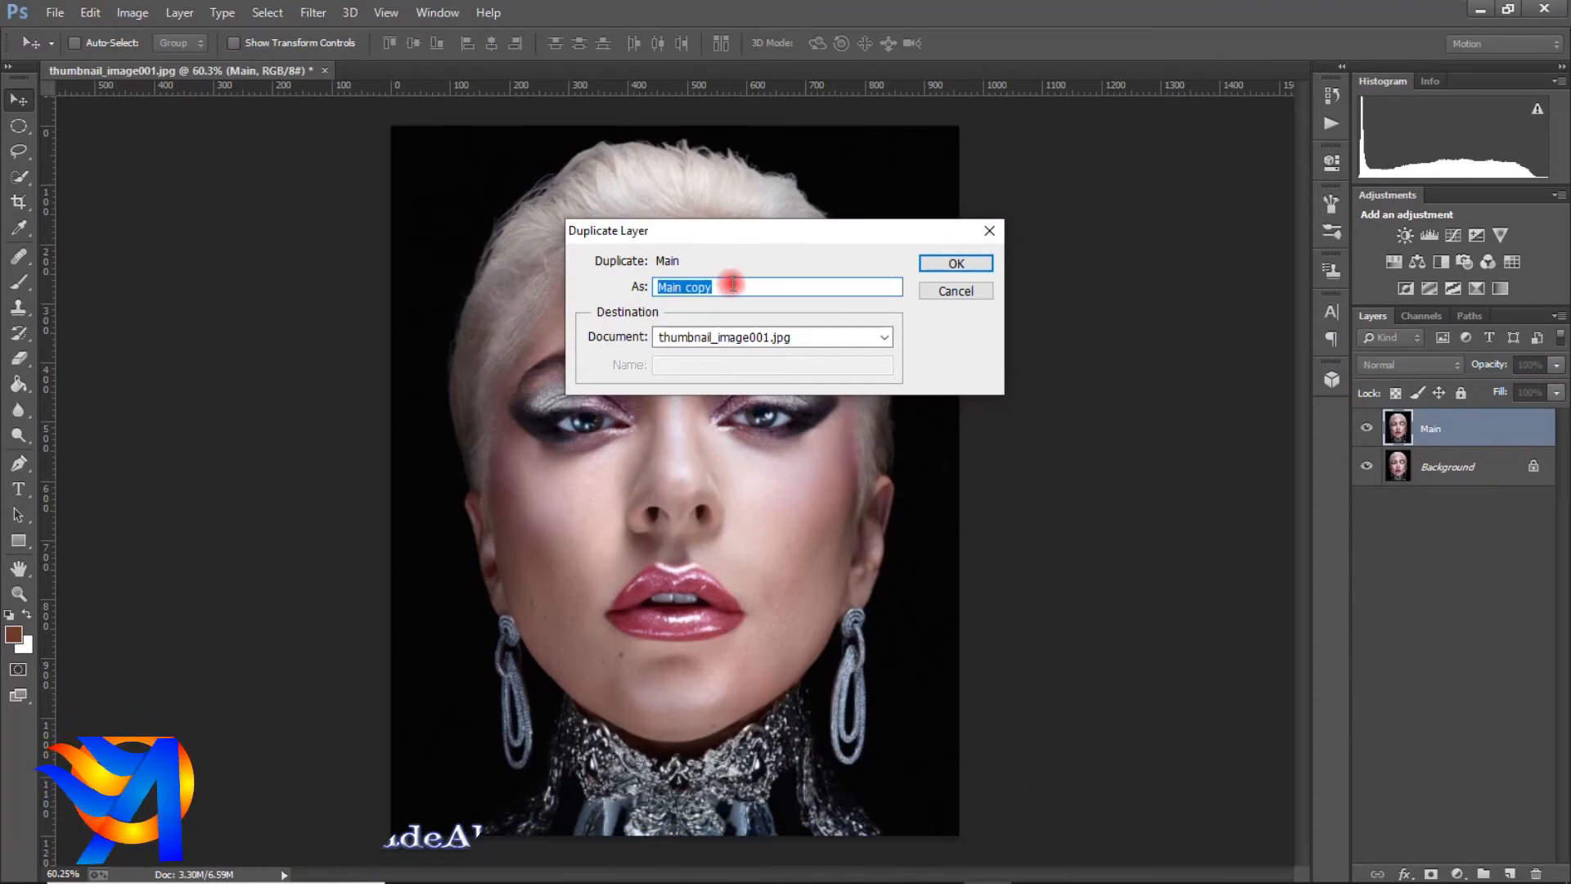
left_click(704, 288)
type("pen")
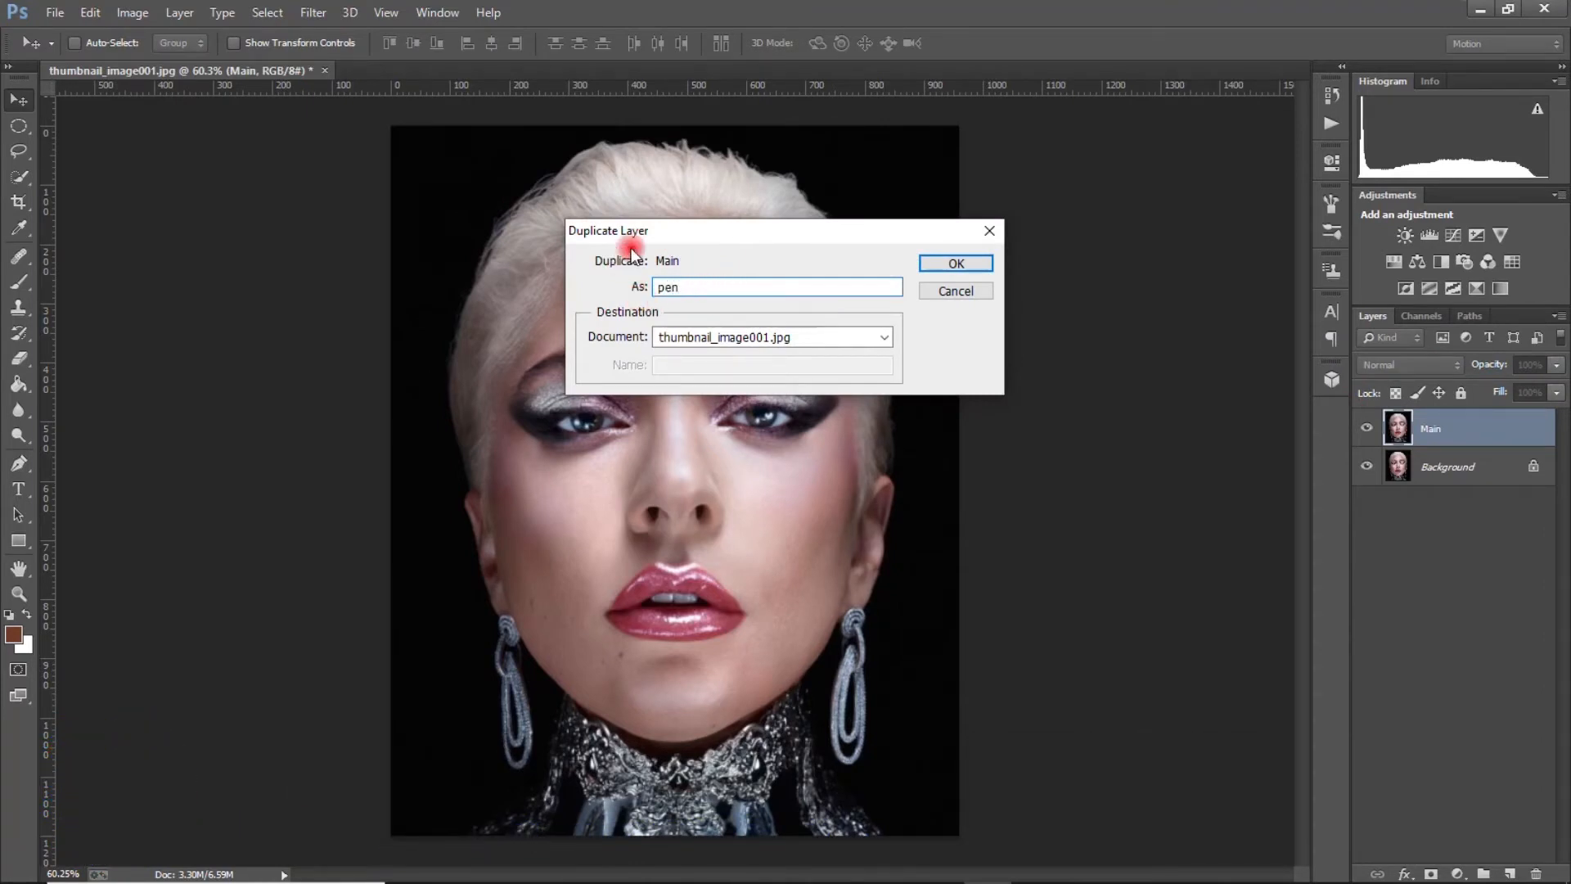
left_click(954, 263)
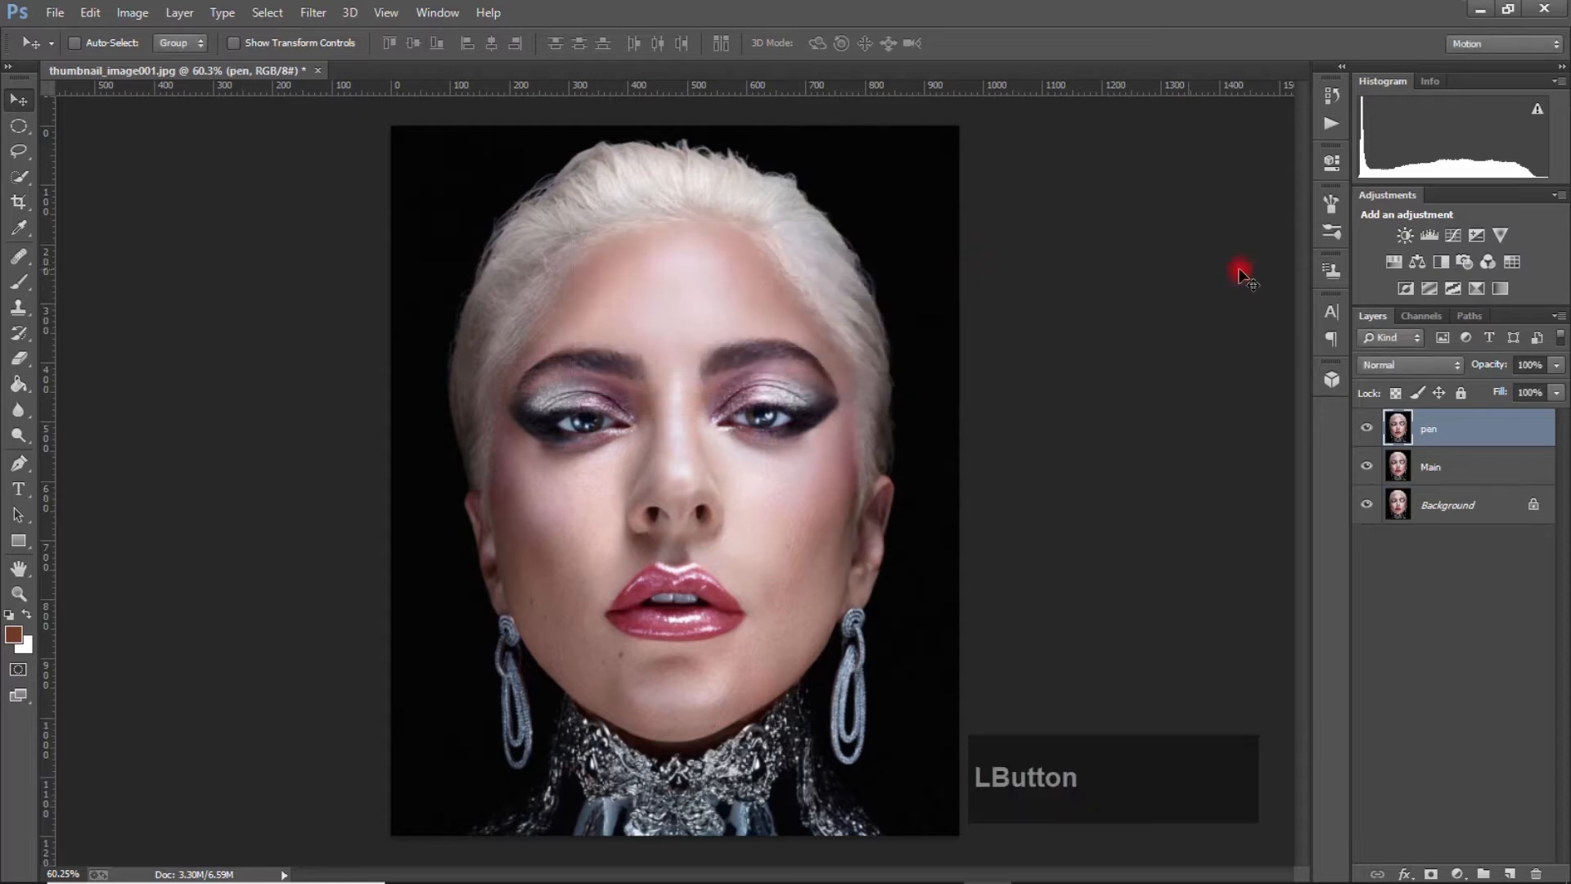
left_click(1376, 427)
left_click(1393, 465)
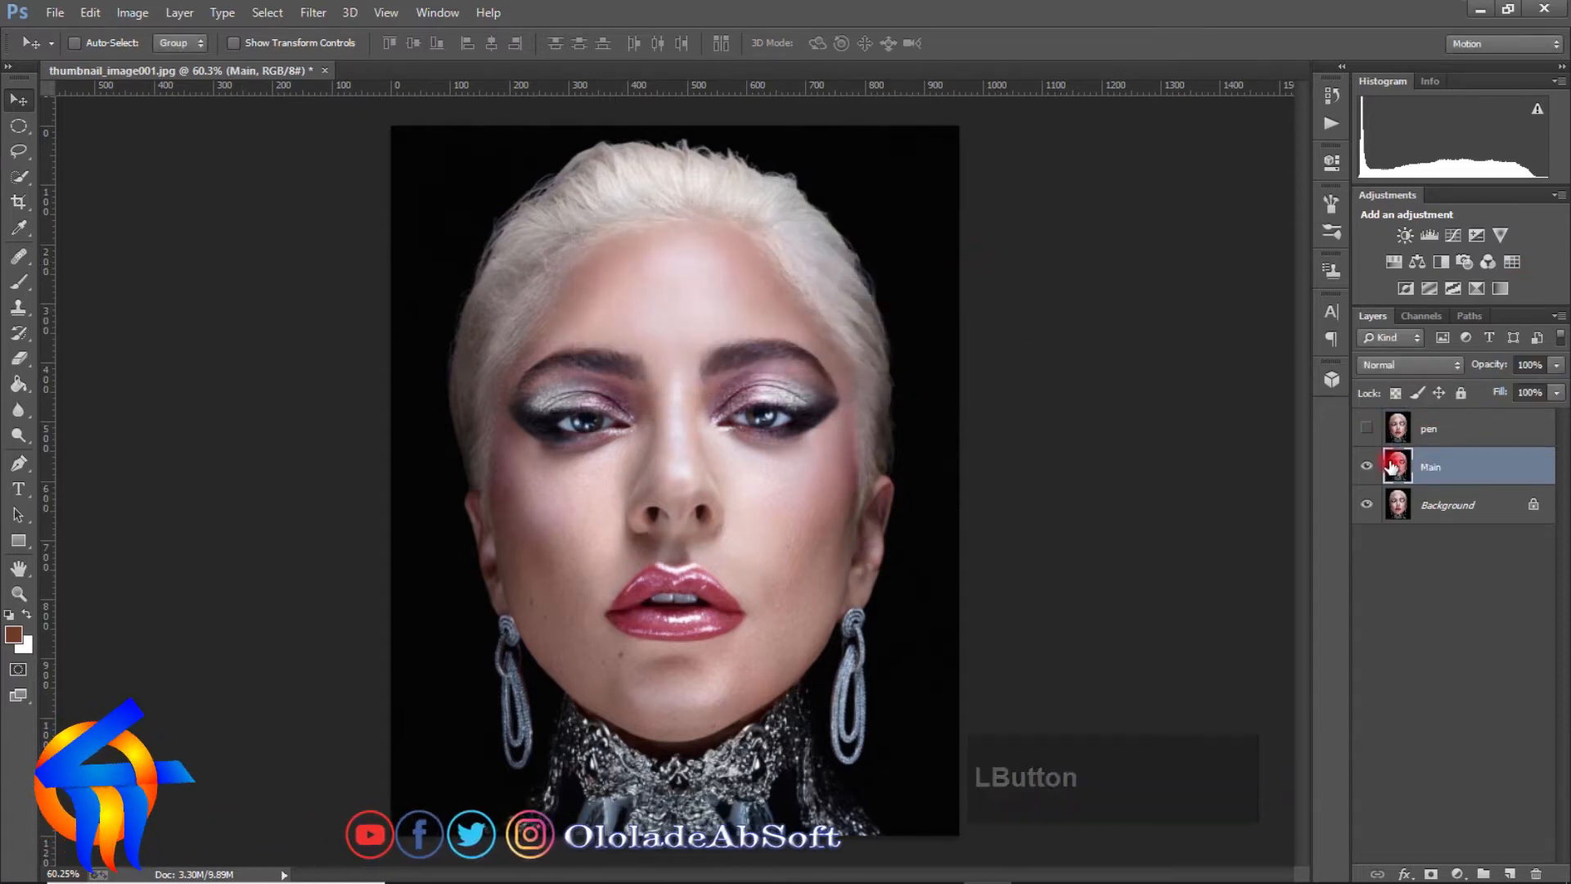
left_click(1368, 429)
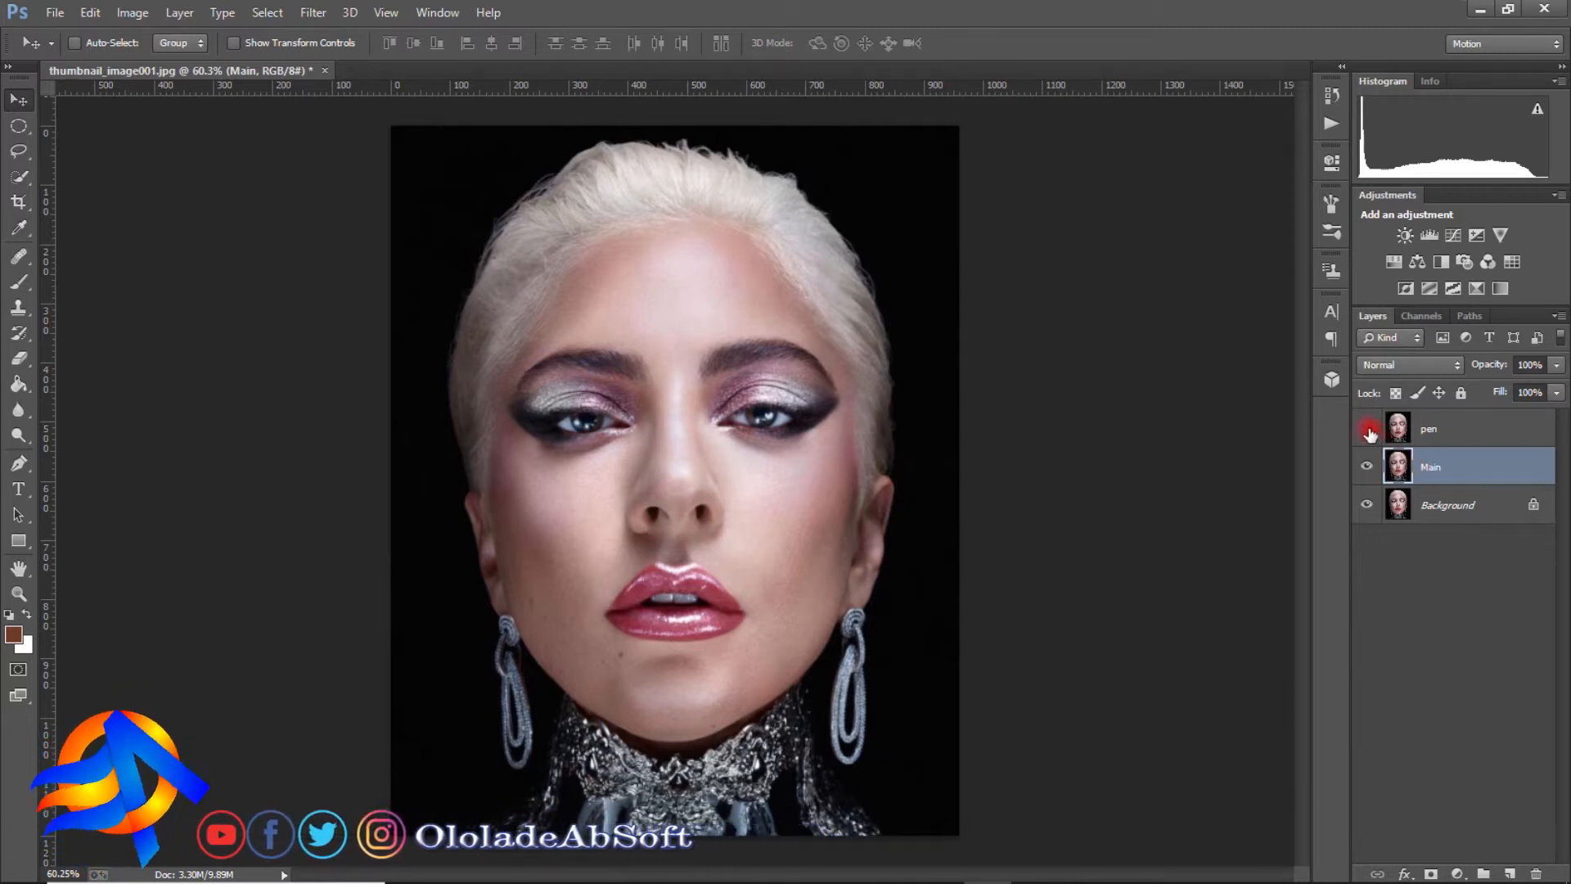
left_click(1423, 423)
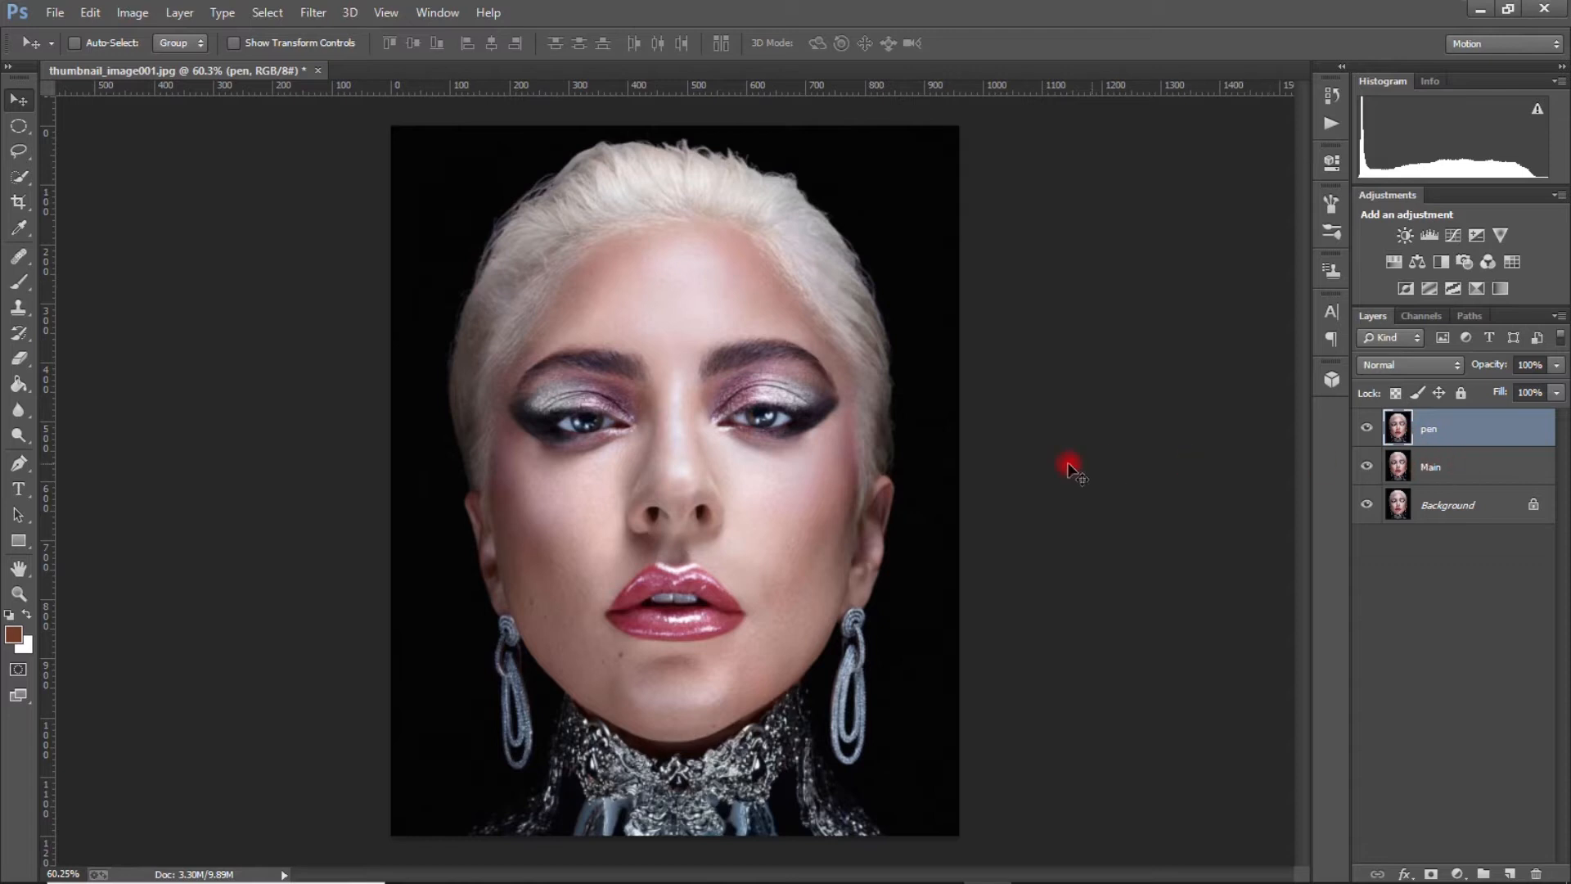
- Apply the Poster Edges filter from the Filter Gallery to the pen layer with a high edge thickness and edge intensity 8
left_click(322, 17)
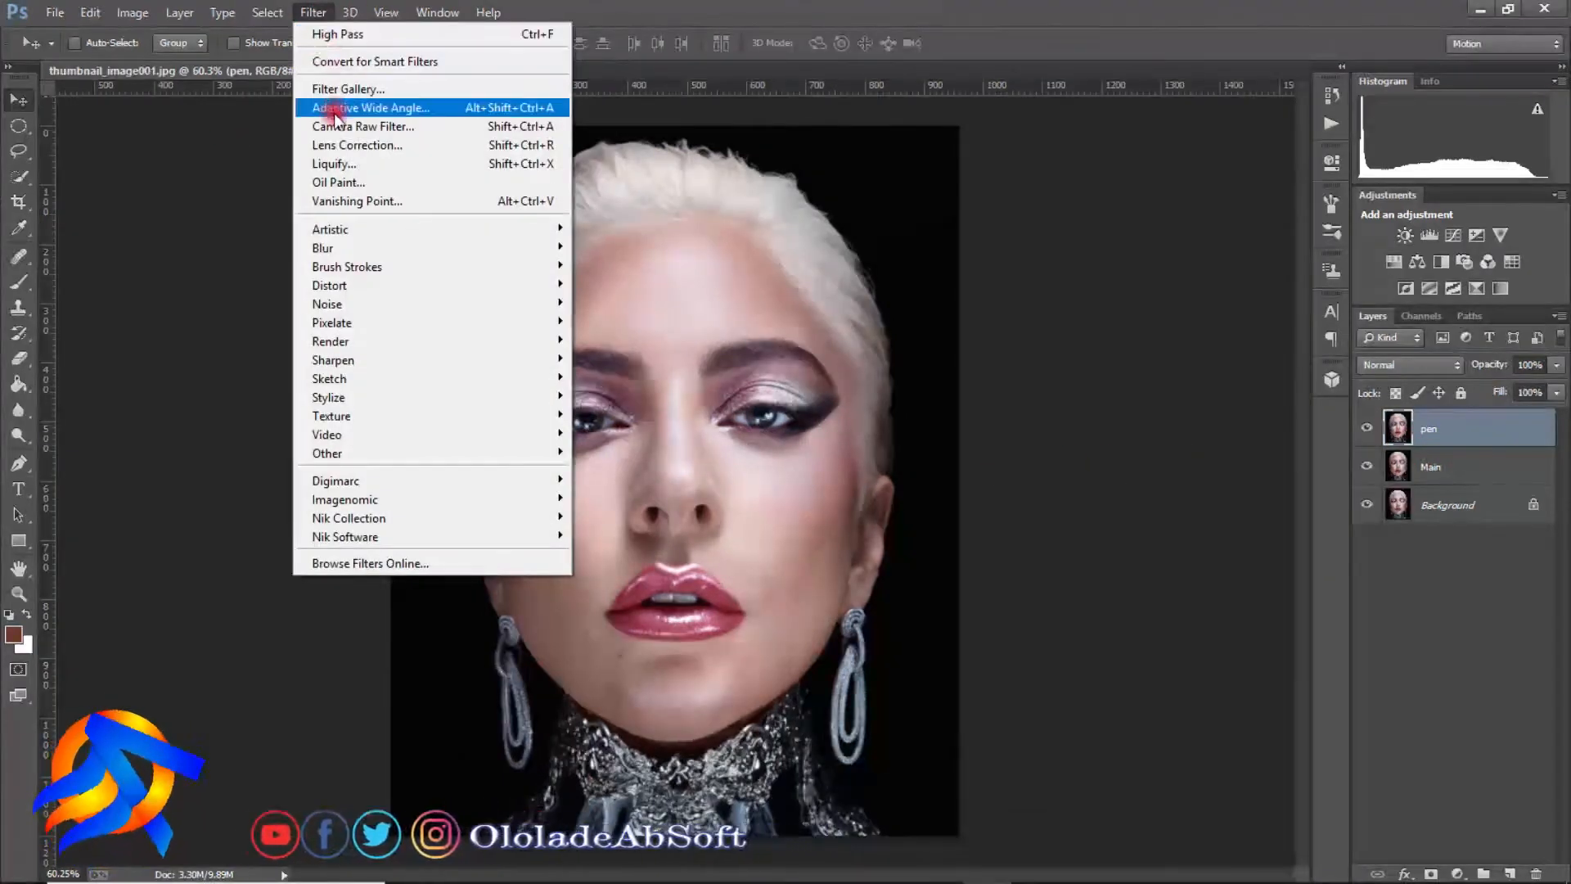
left_click(337, 89)
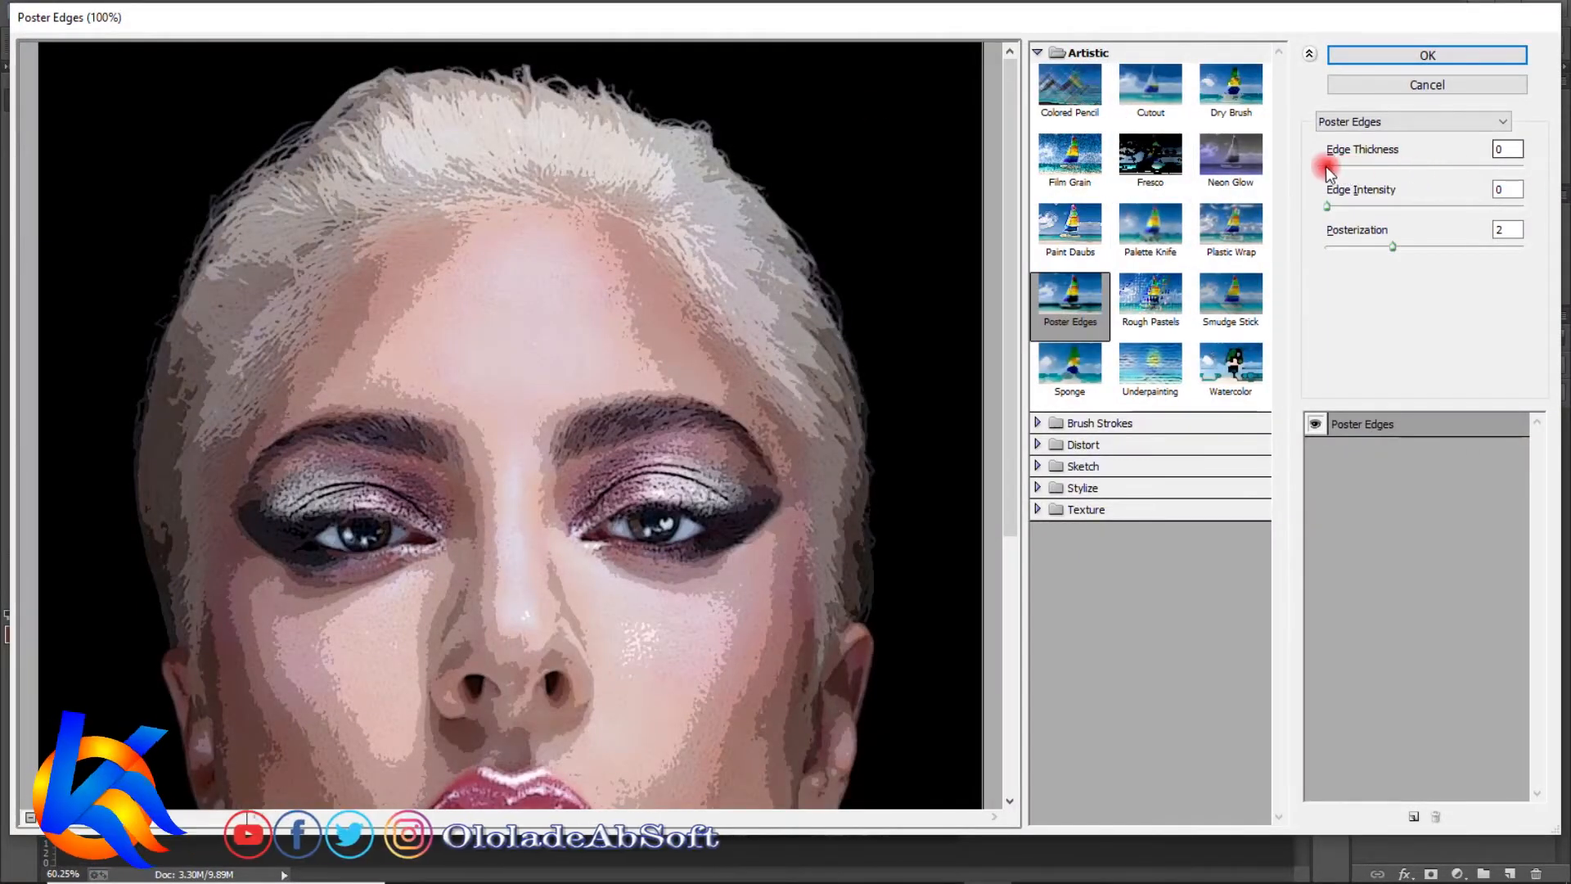
left_click_drag(1328, 170, 1526, 169)
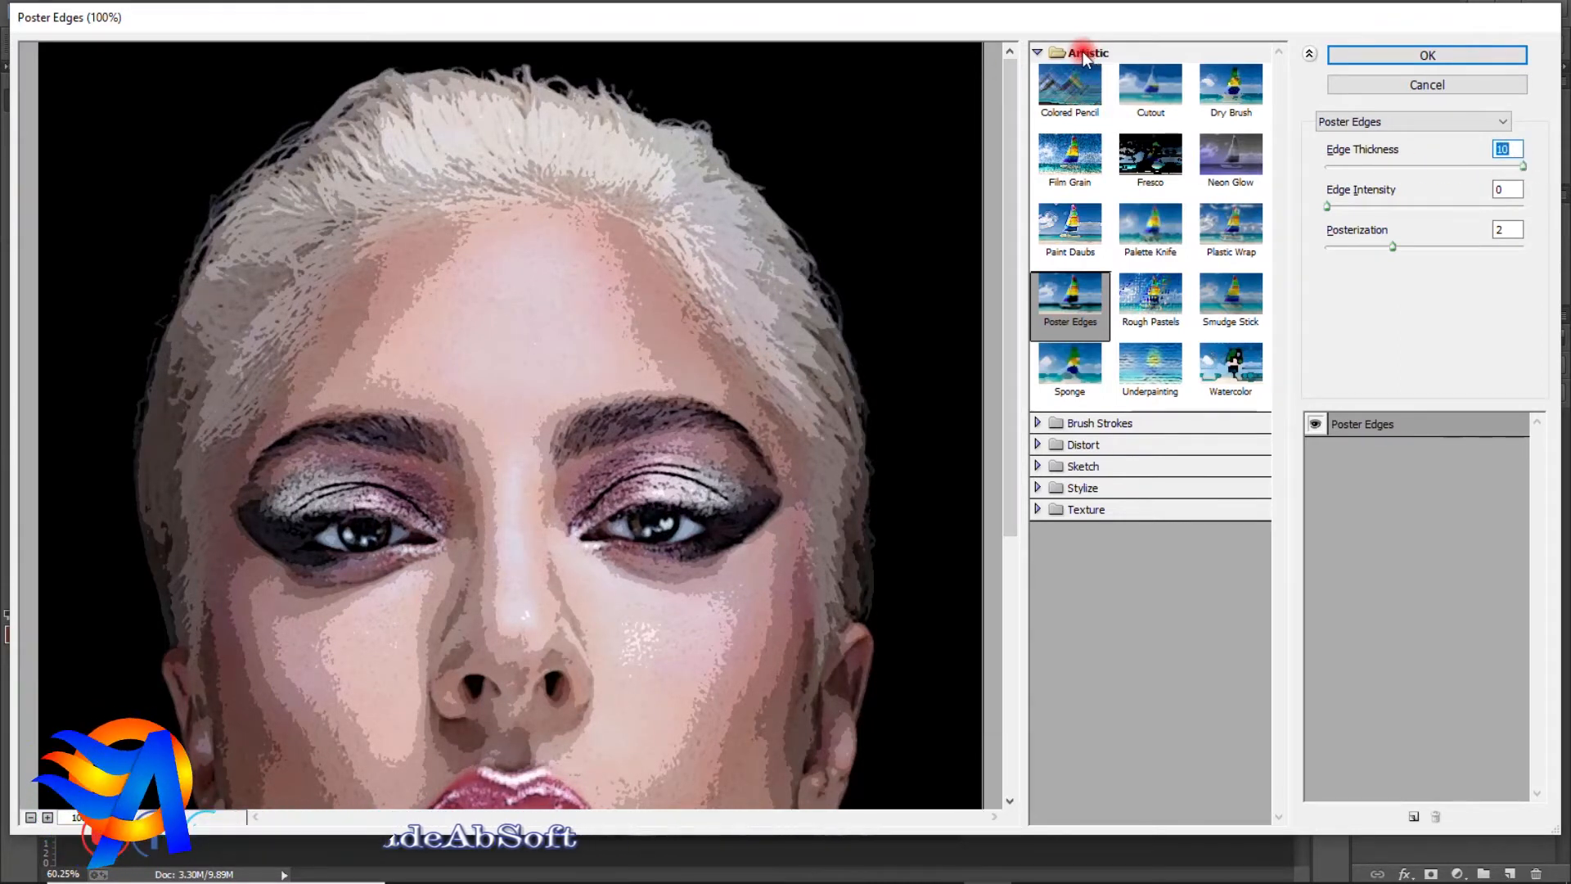
left_click(1052, 54)
left_click(1049, 55)
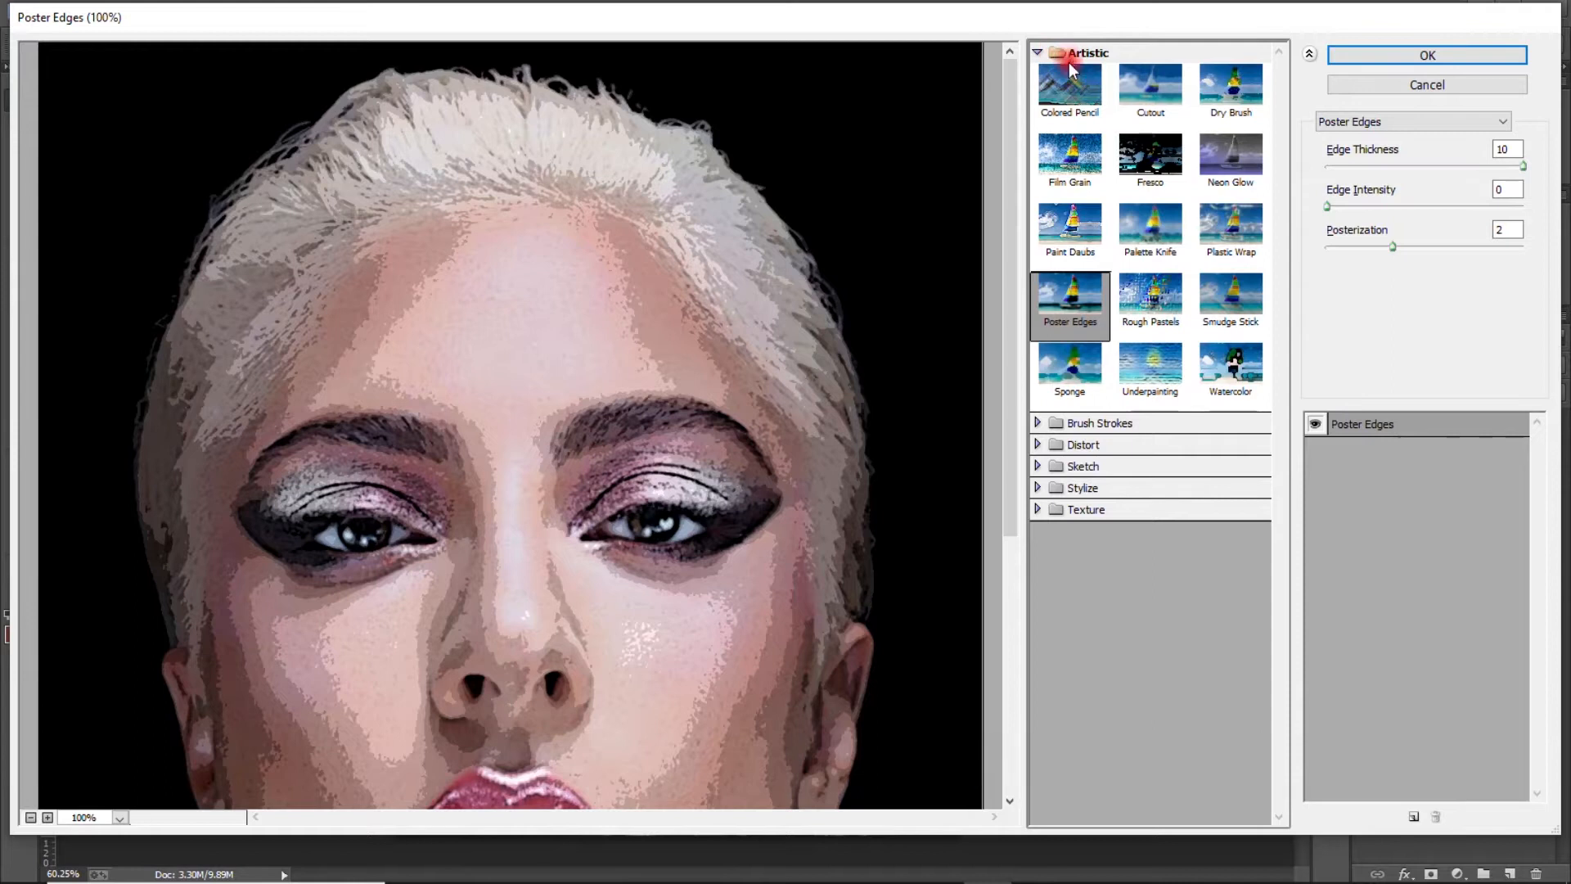
left_click(1061, 302)
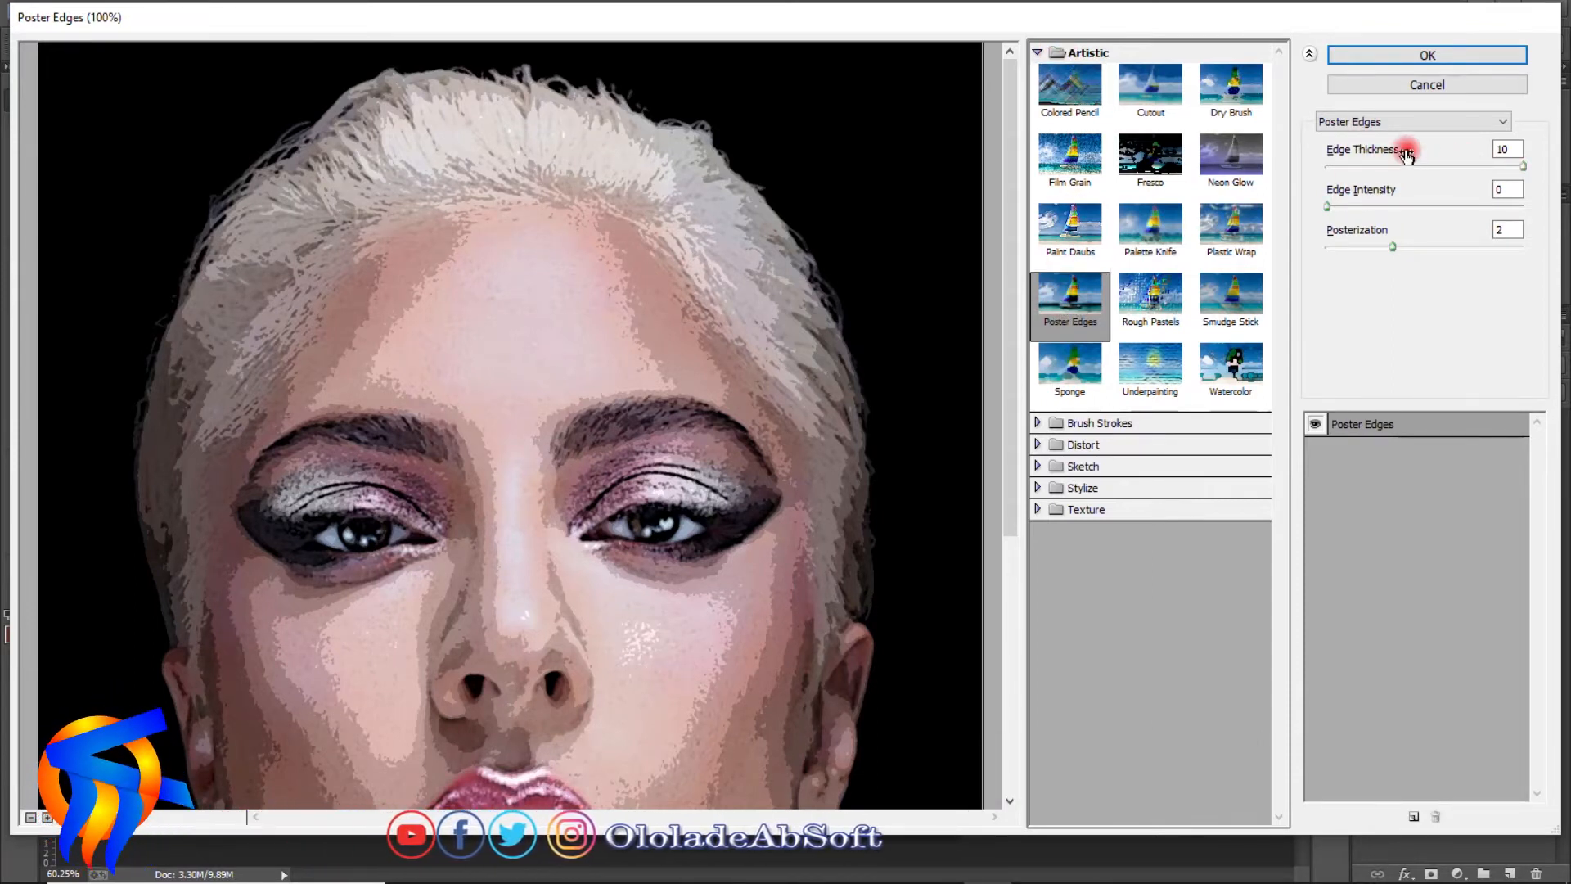
left_click(1527, 165)
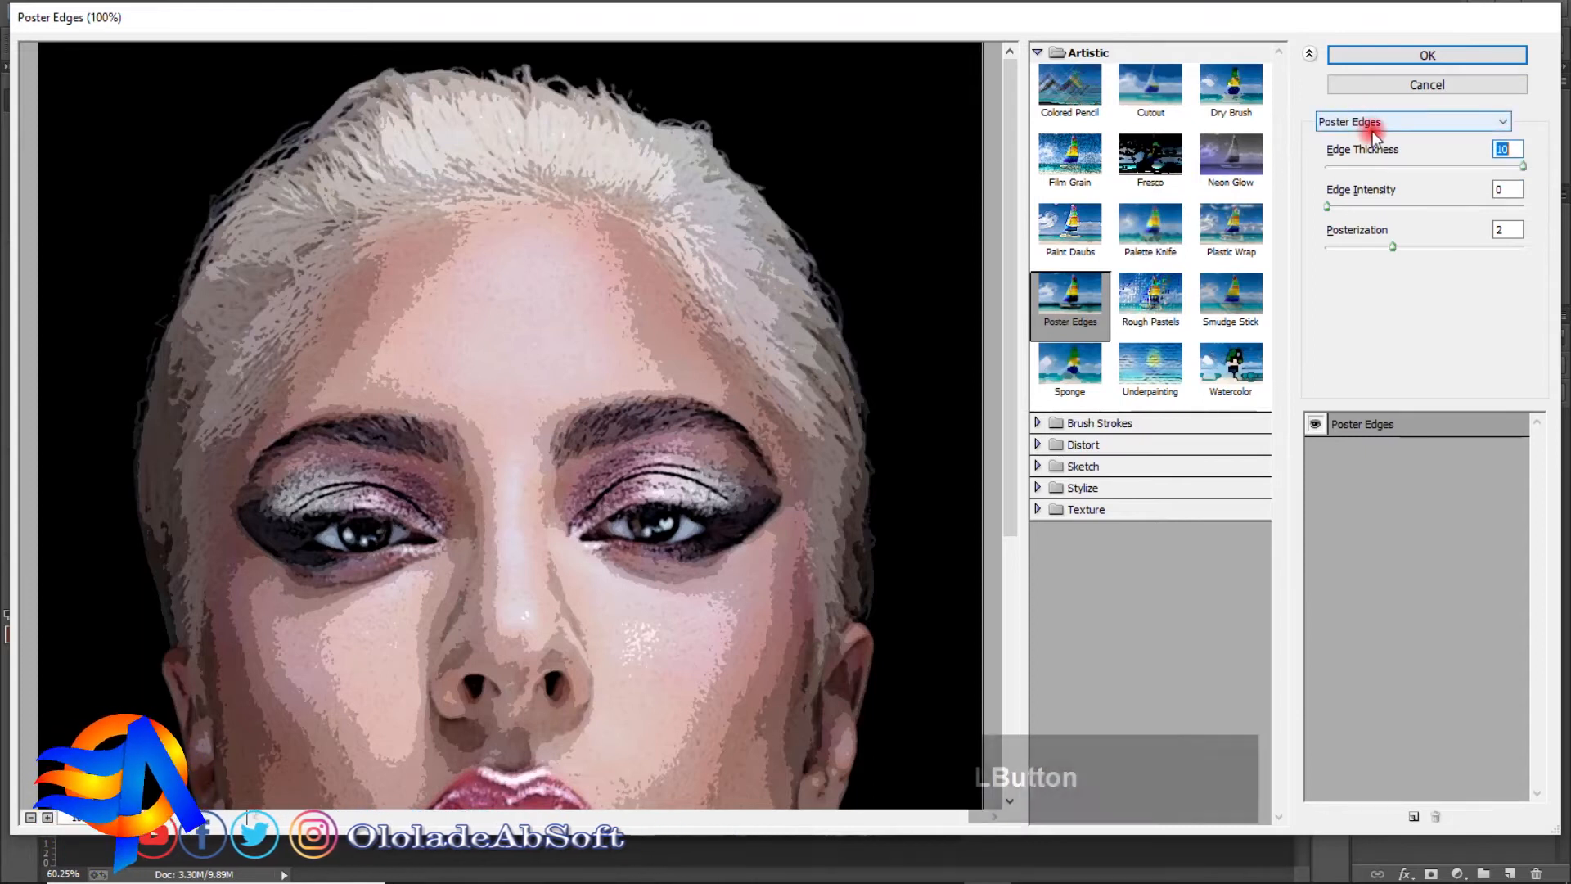
left_click_drag(1333, 208, 1529, 225)
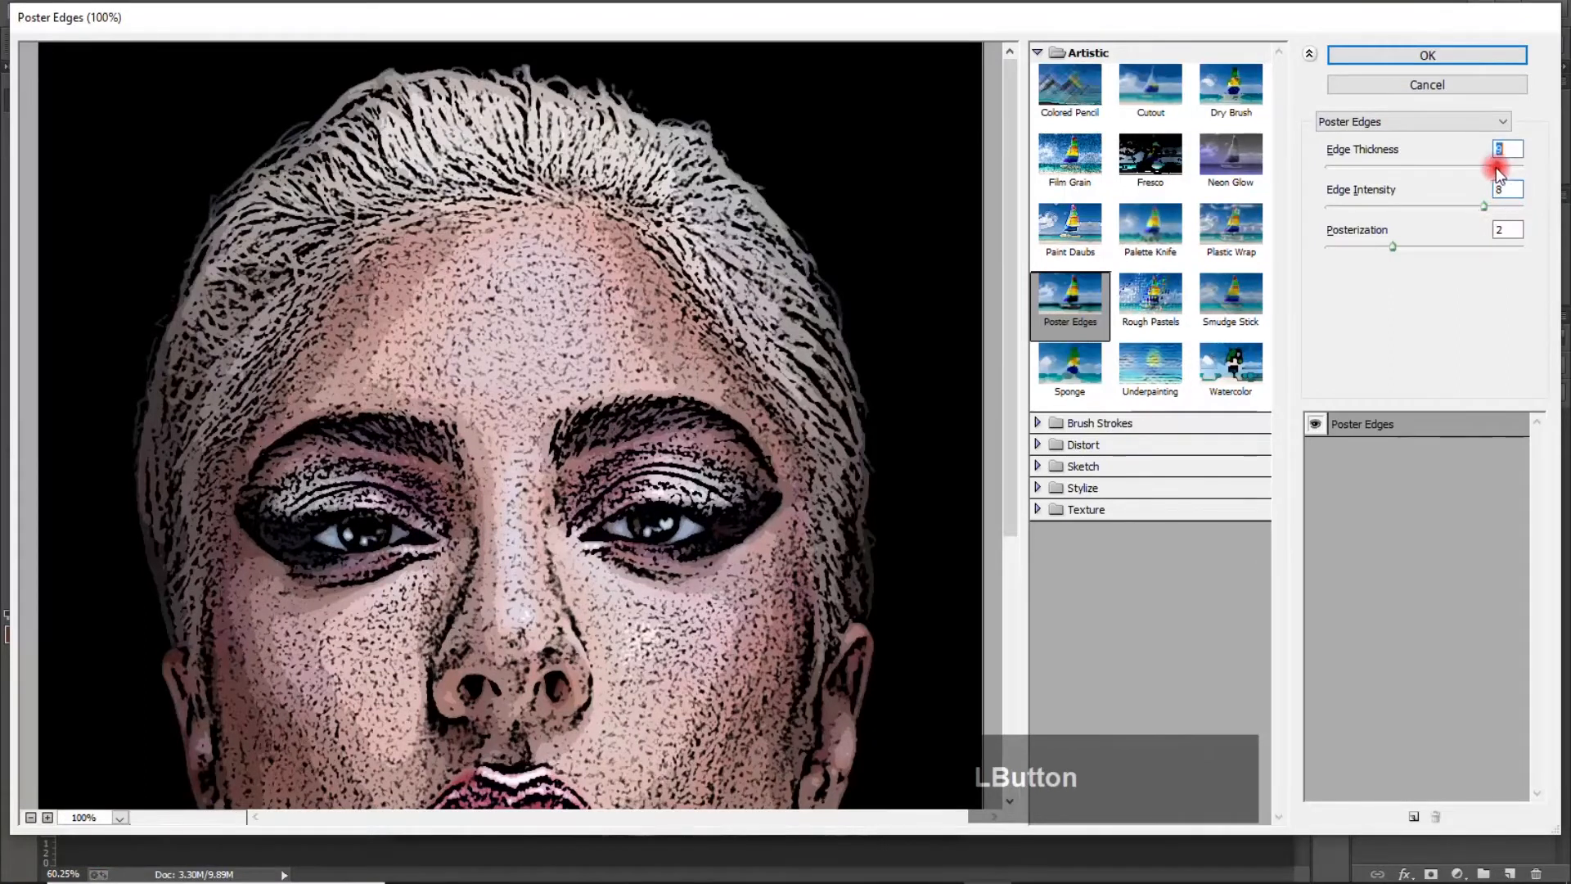
left_click_drag(1496, 169, 1480, 170)
left_click(1397, 52)
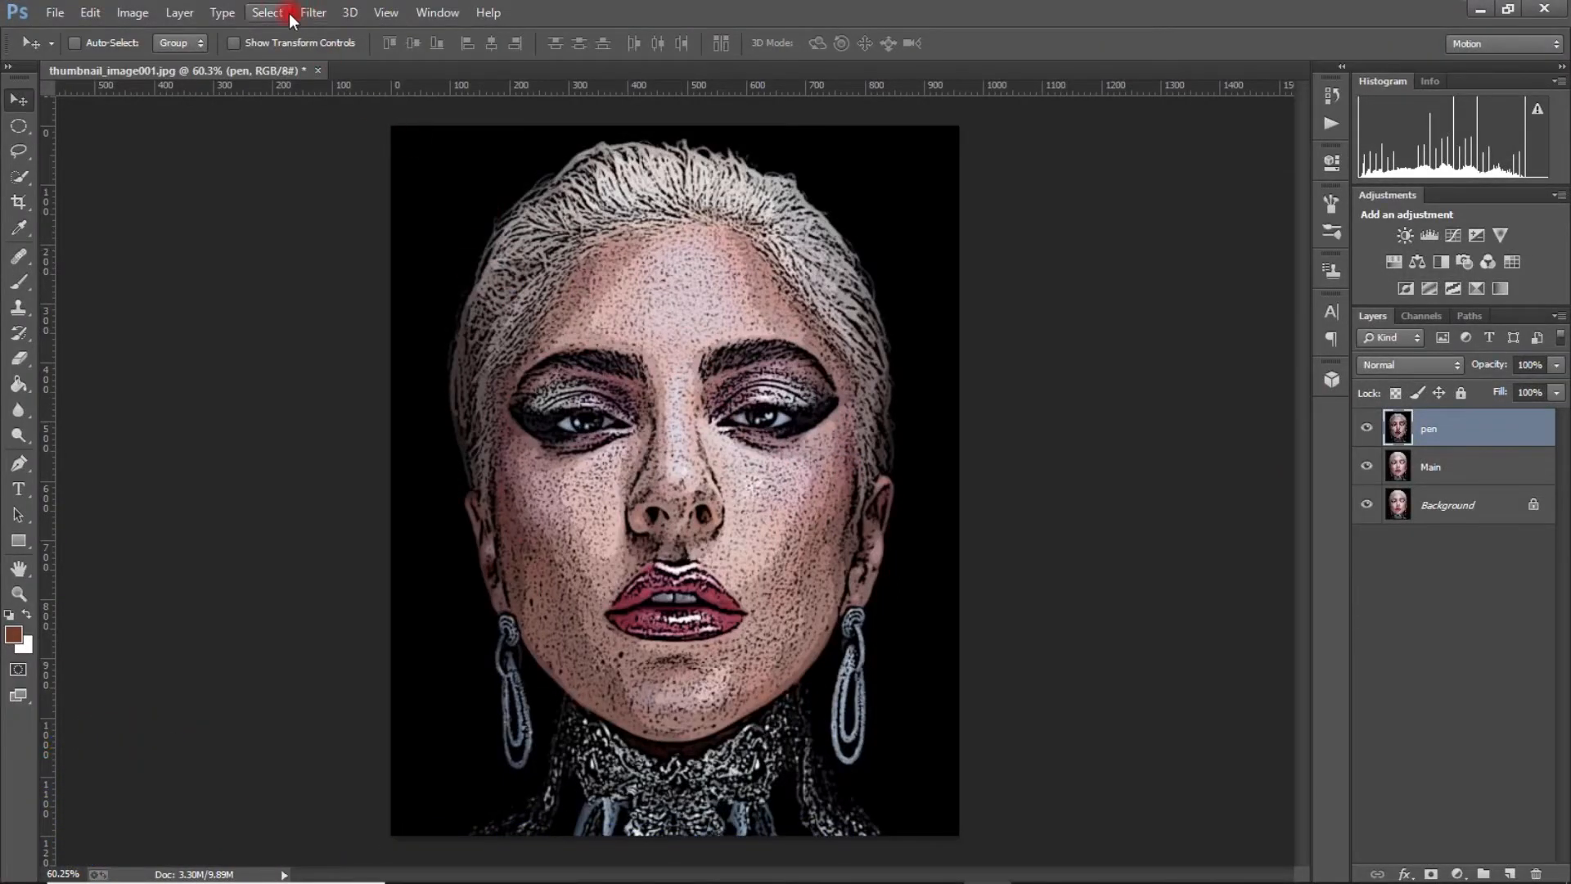
- Apply a Threshold adjustment with level 40 to the pen layer
left_click(152, 13)
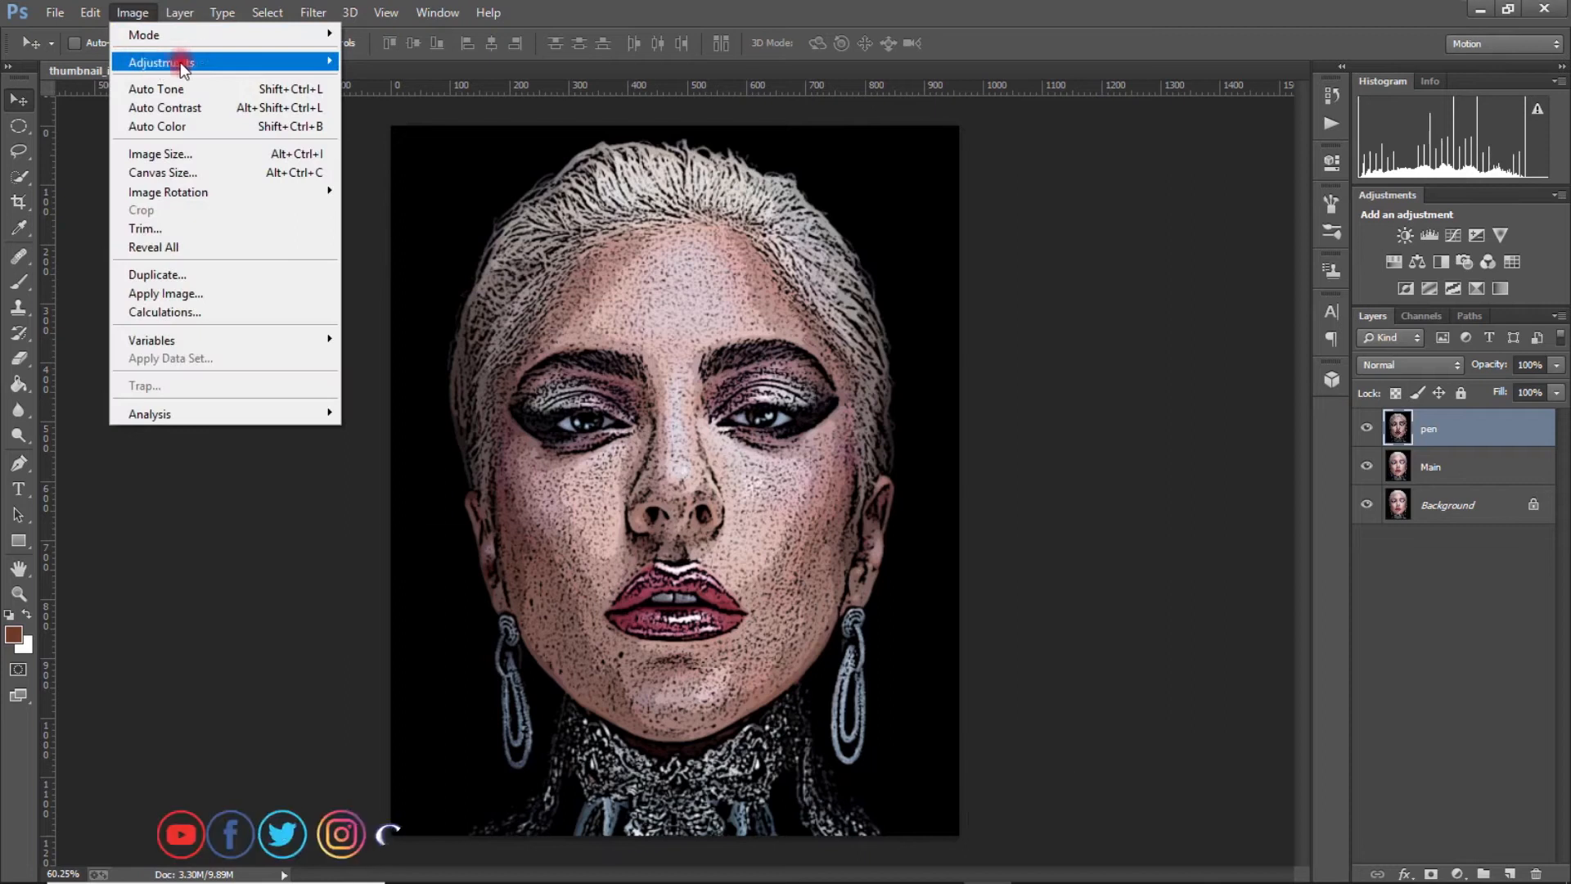
mouse_move(211, 64)
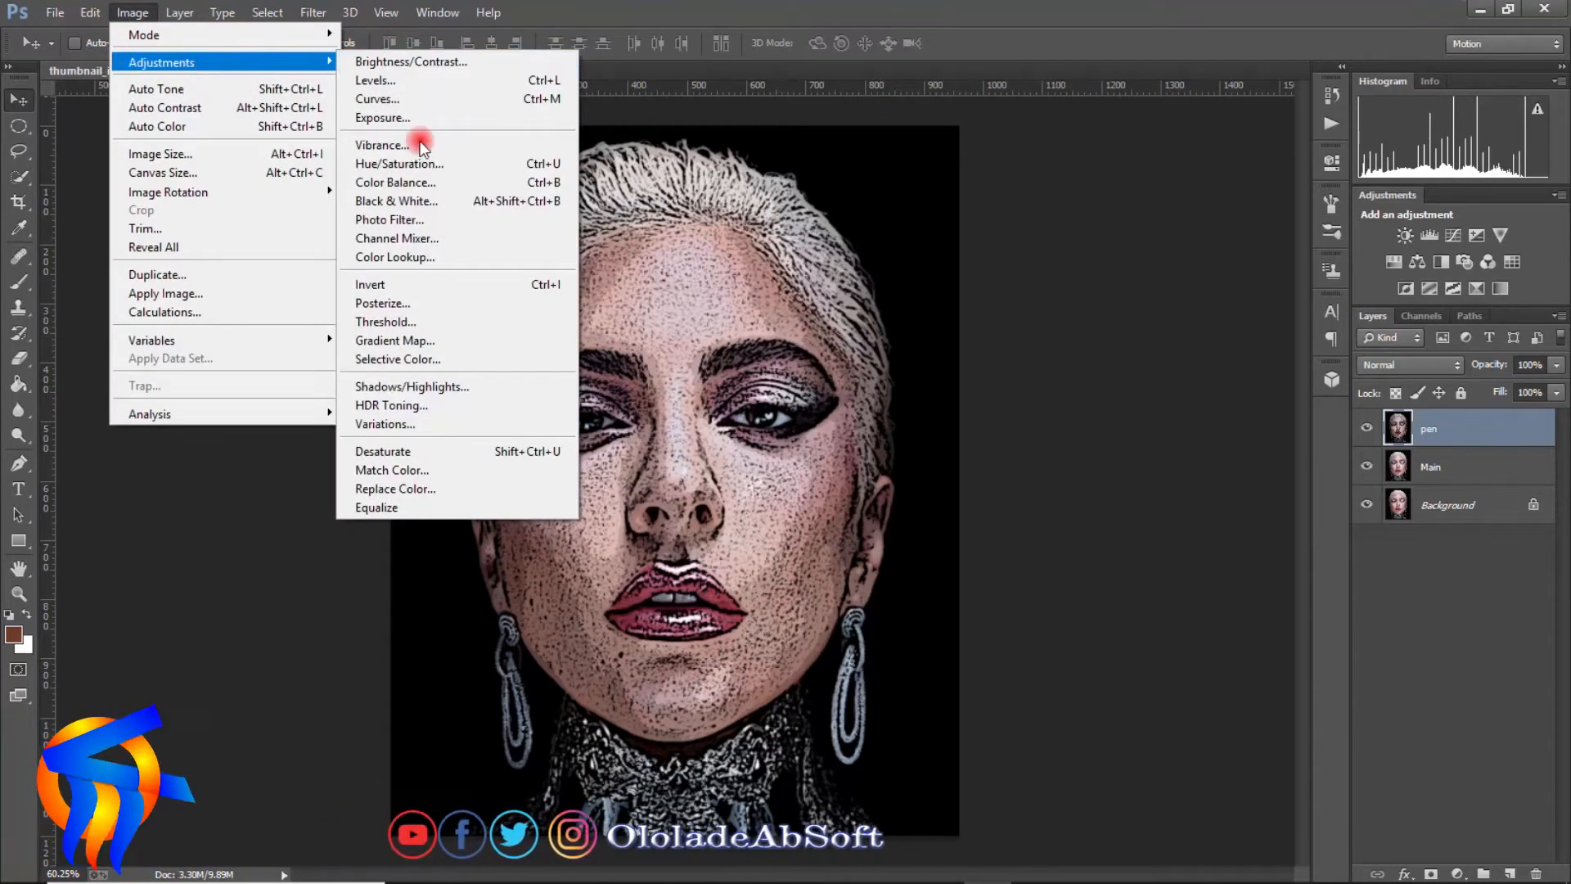
left_click(382, 325)
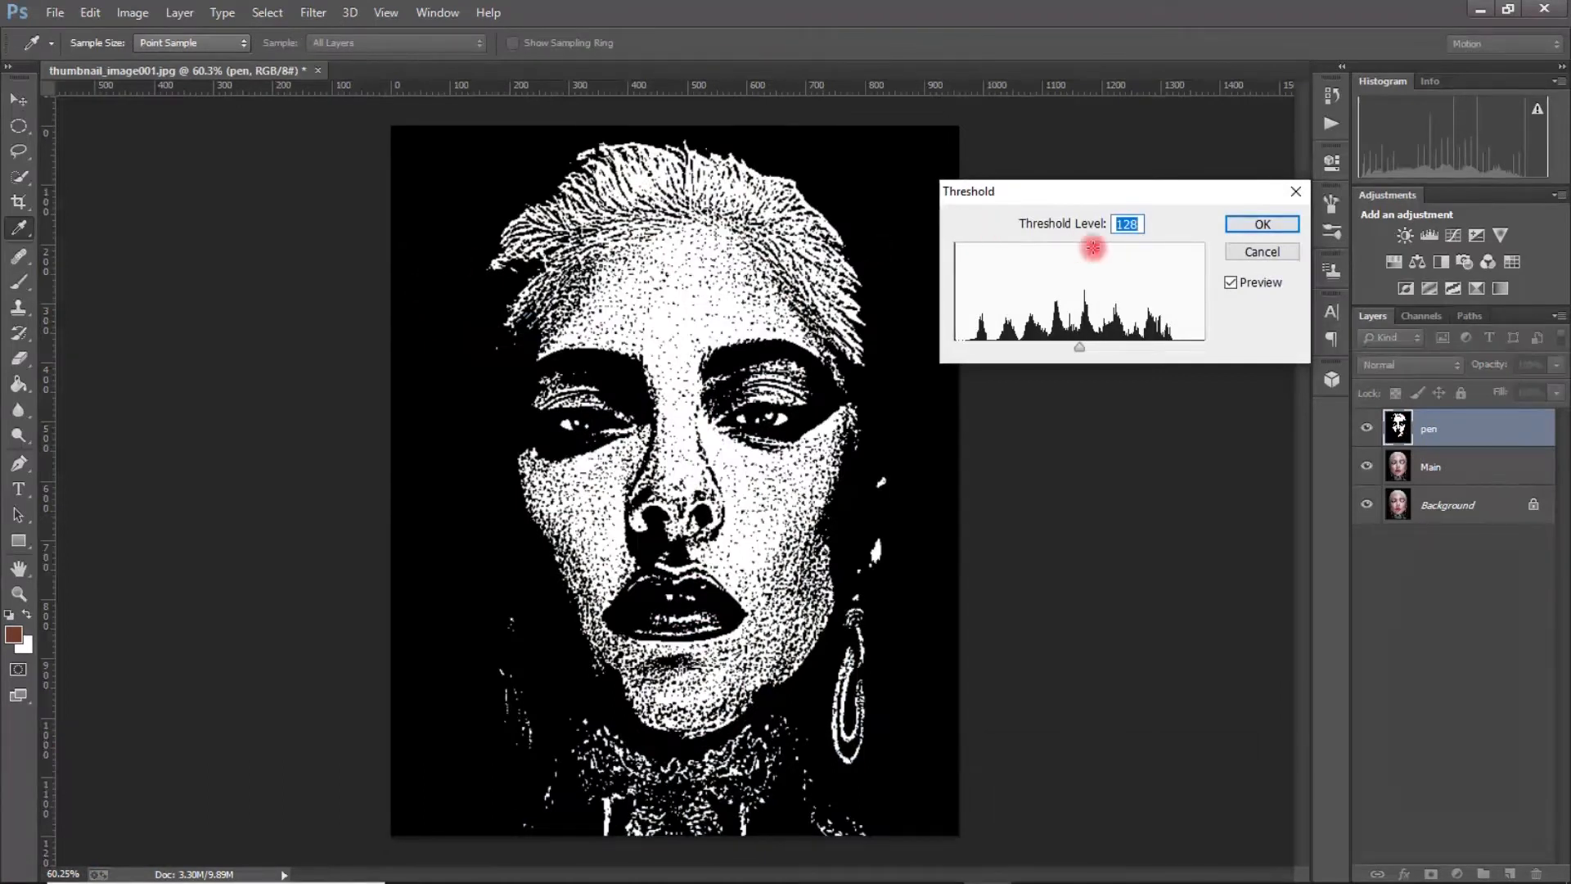
double_click(1113, 224)
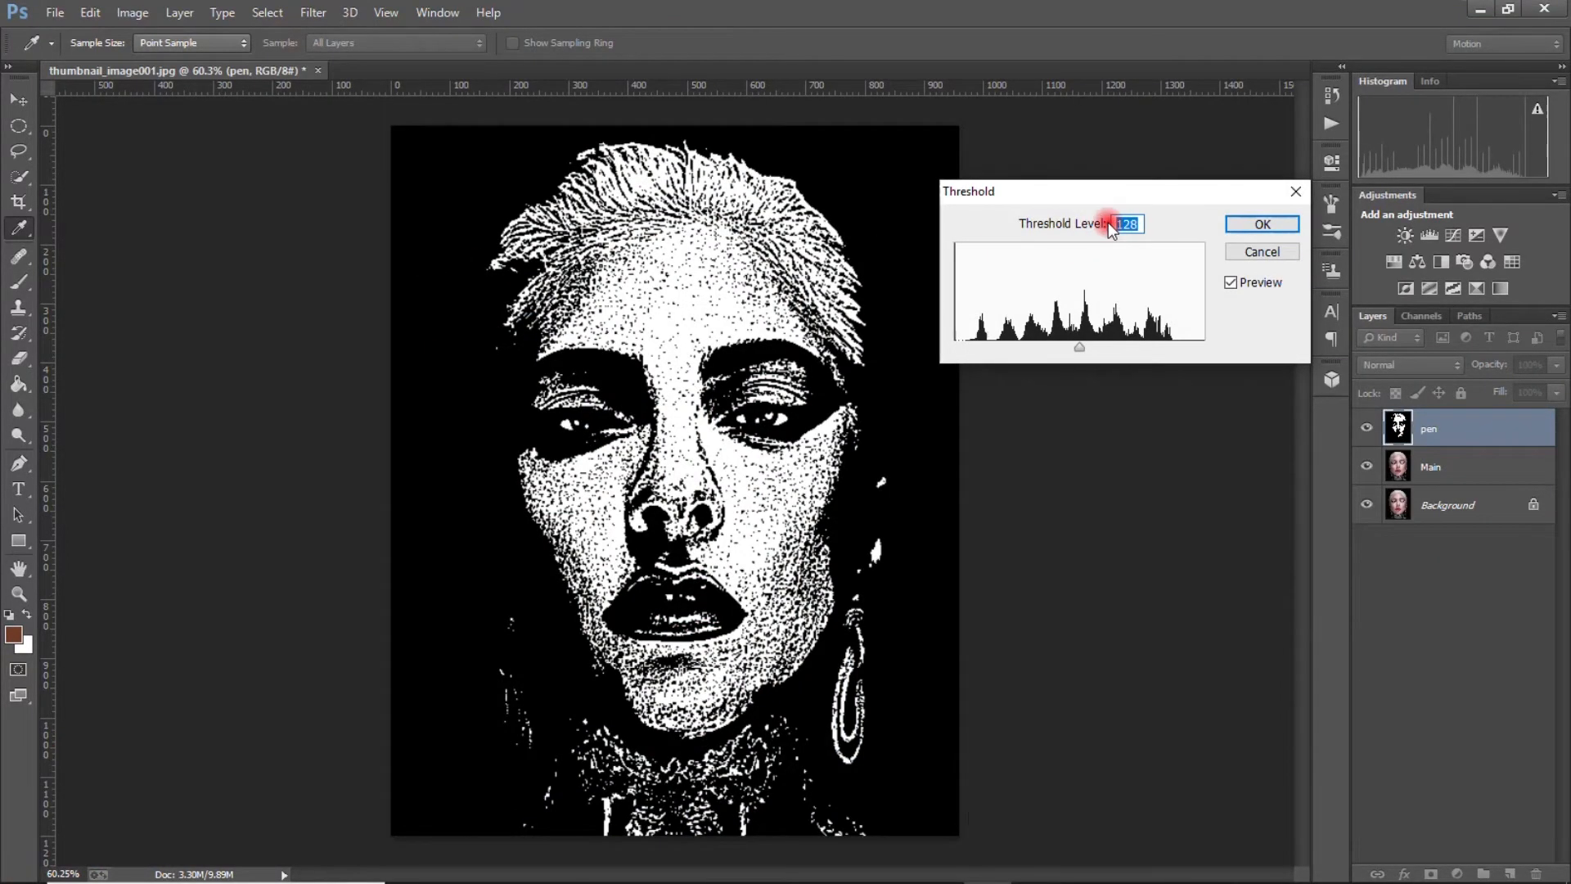
type("40")
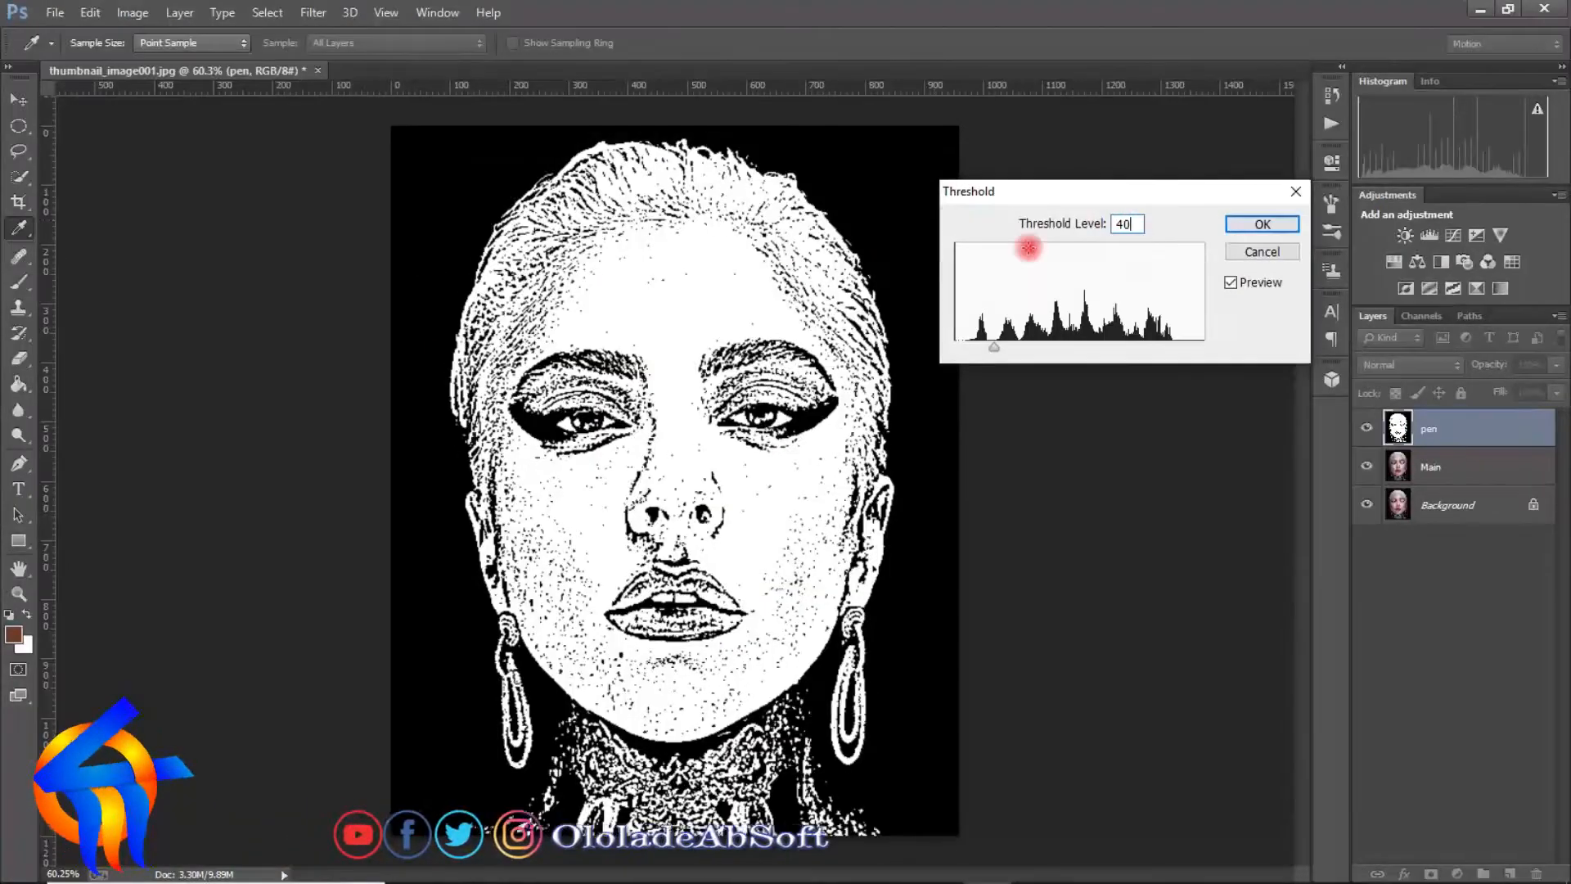
left_click(1236, 224)
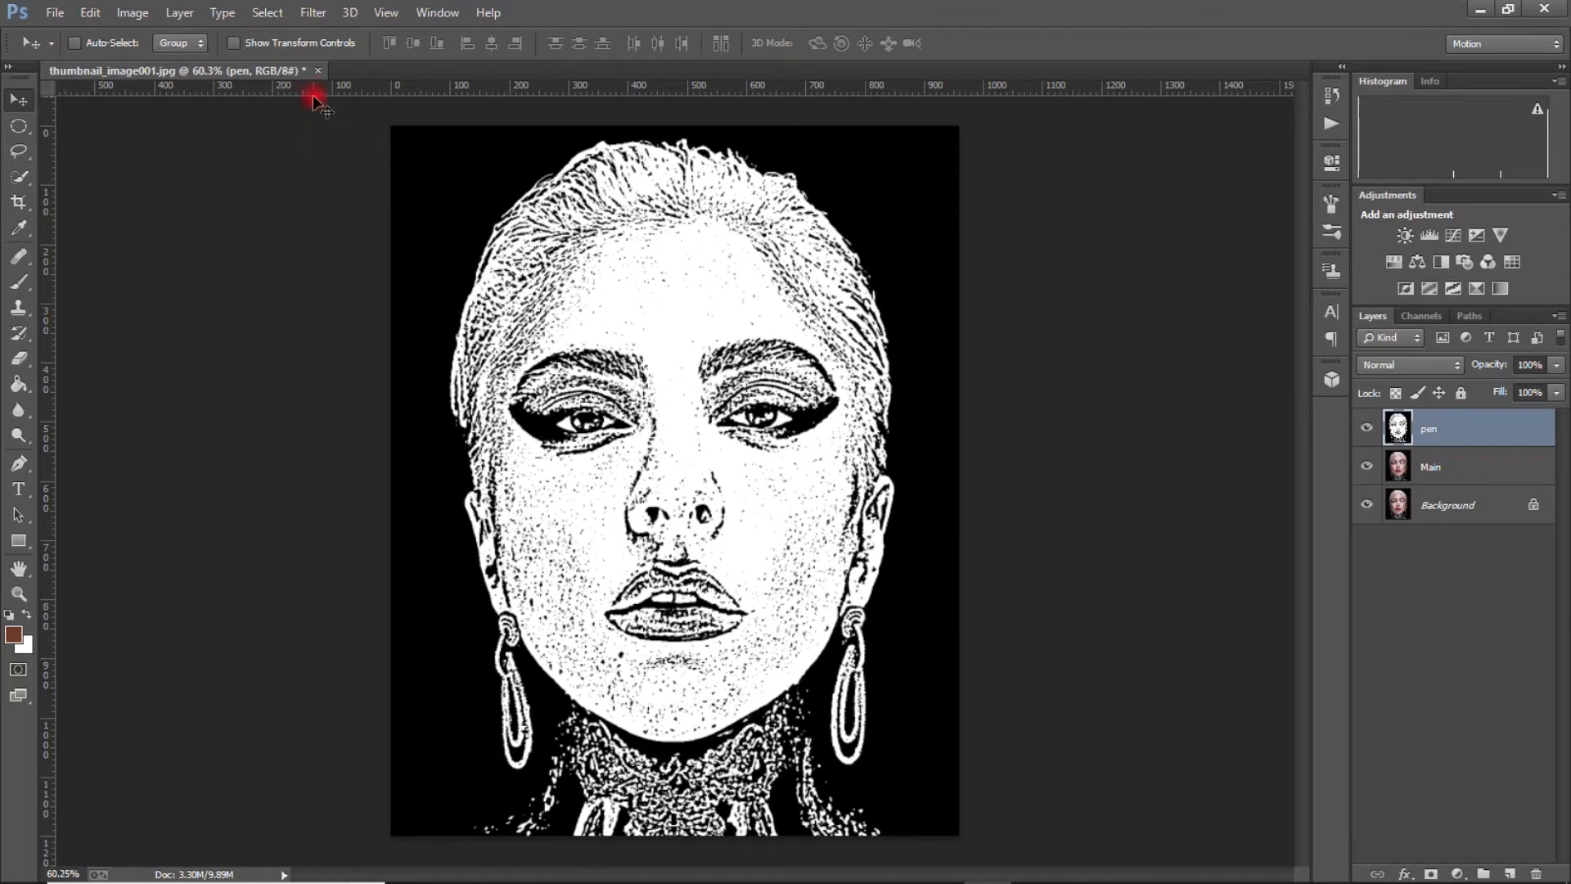
- Apply the Oil Paint filter to the pen layer with stylization 5, cleanliness 3, scale 0.1 and bristle detail 0, and hide that layer
left_click(312, 13)
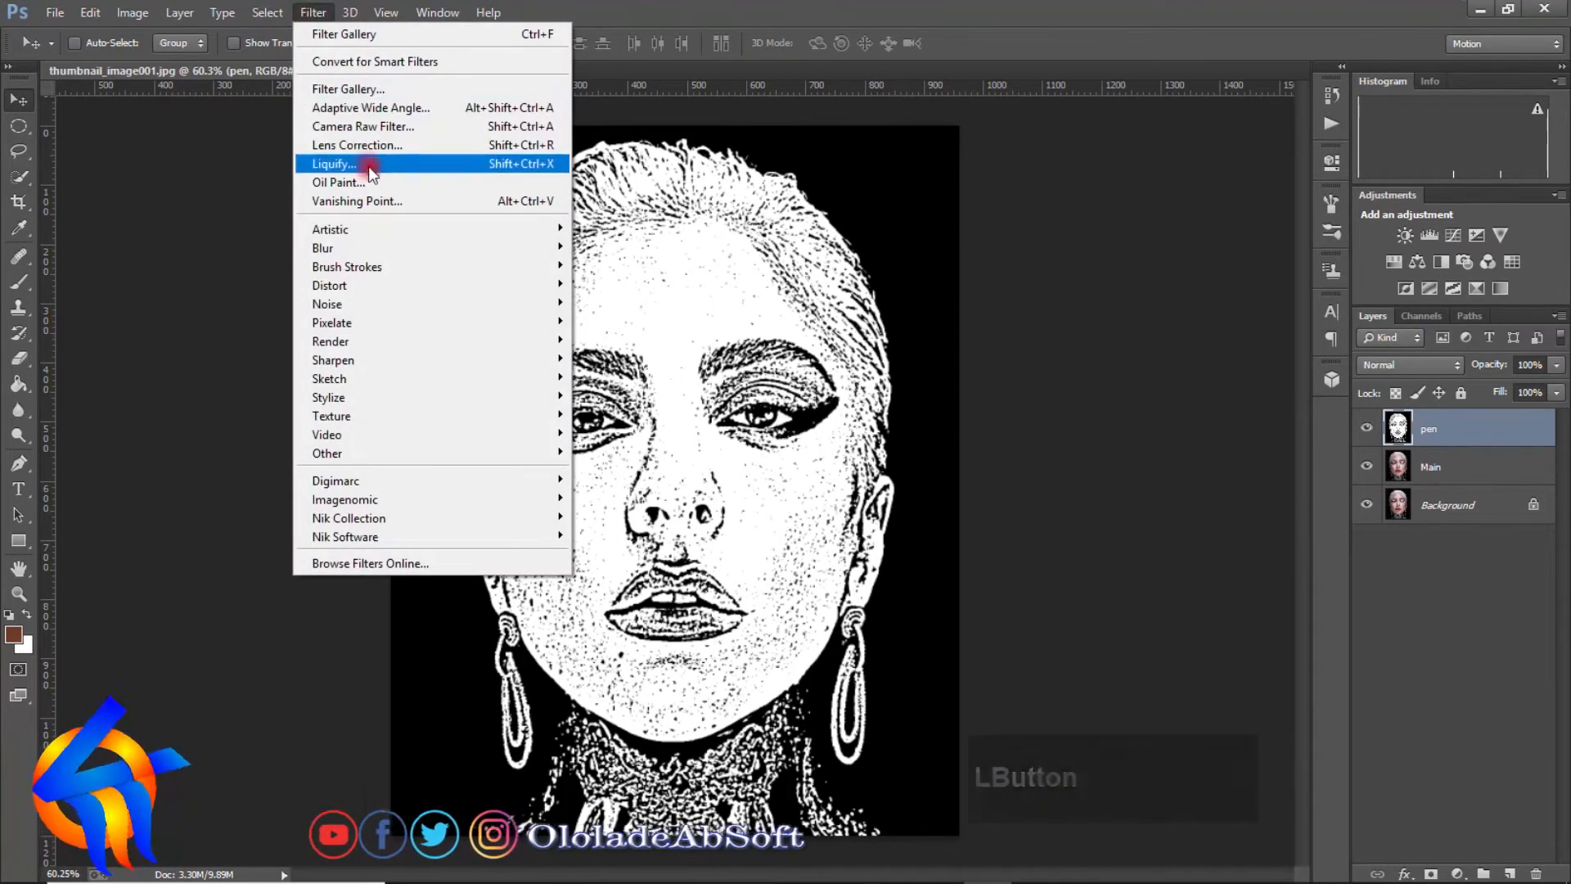
left_click(419, 182)
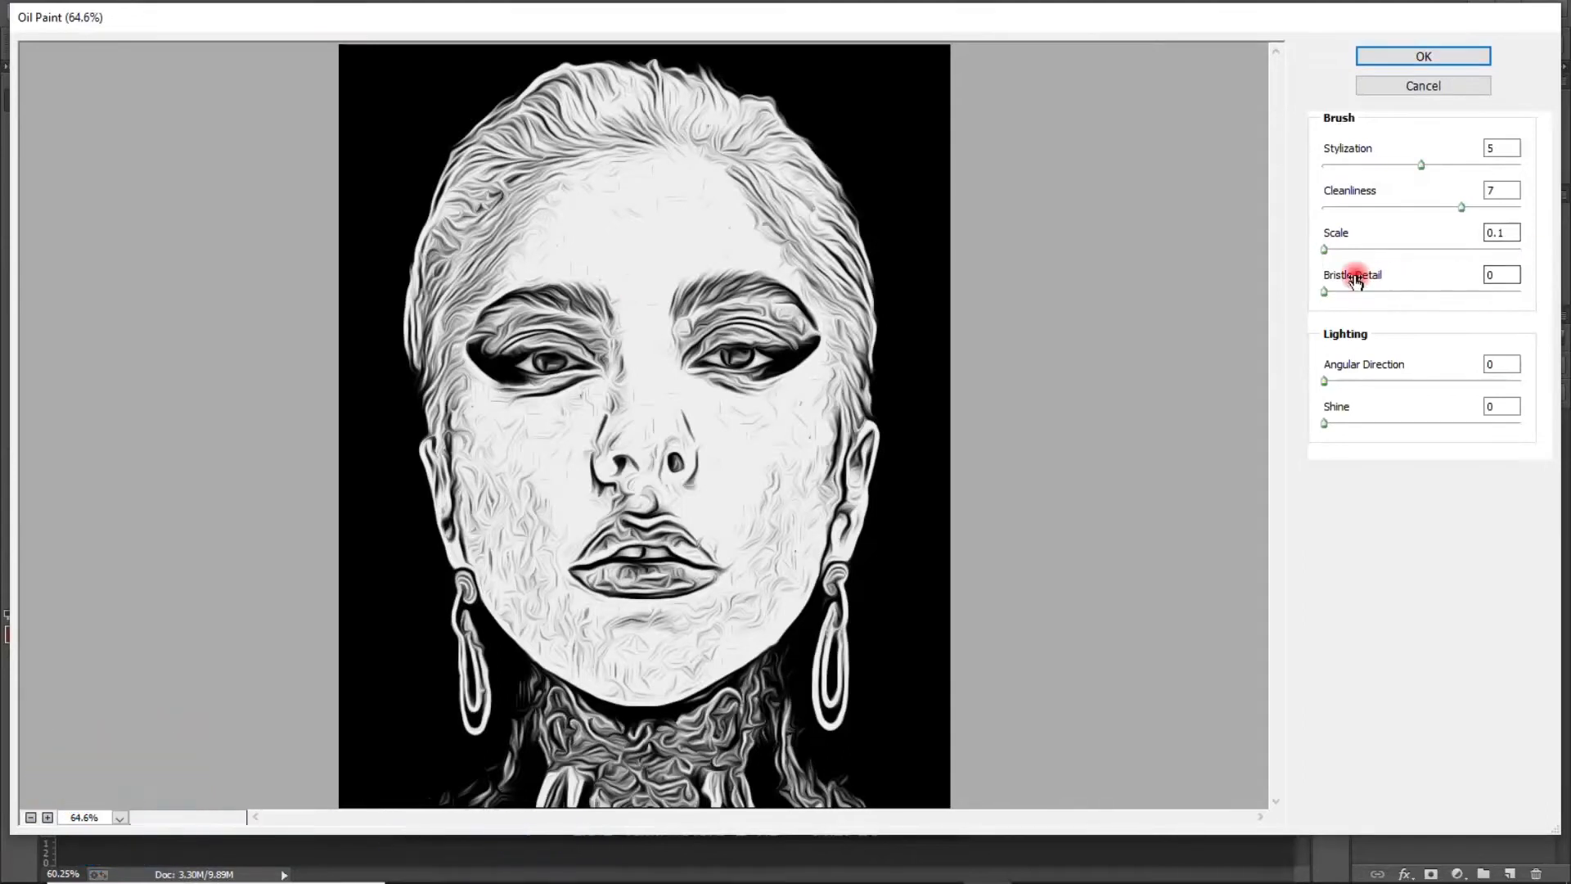
left_click(1325, 294)
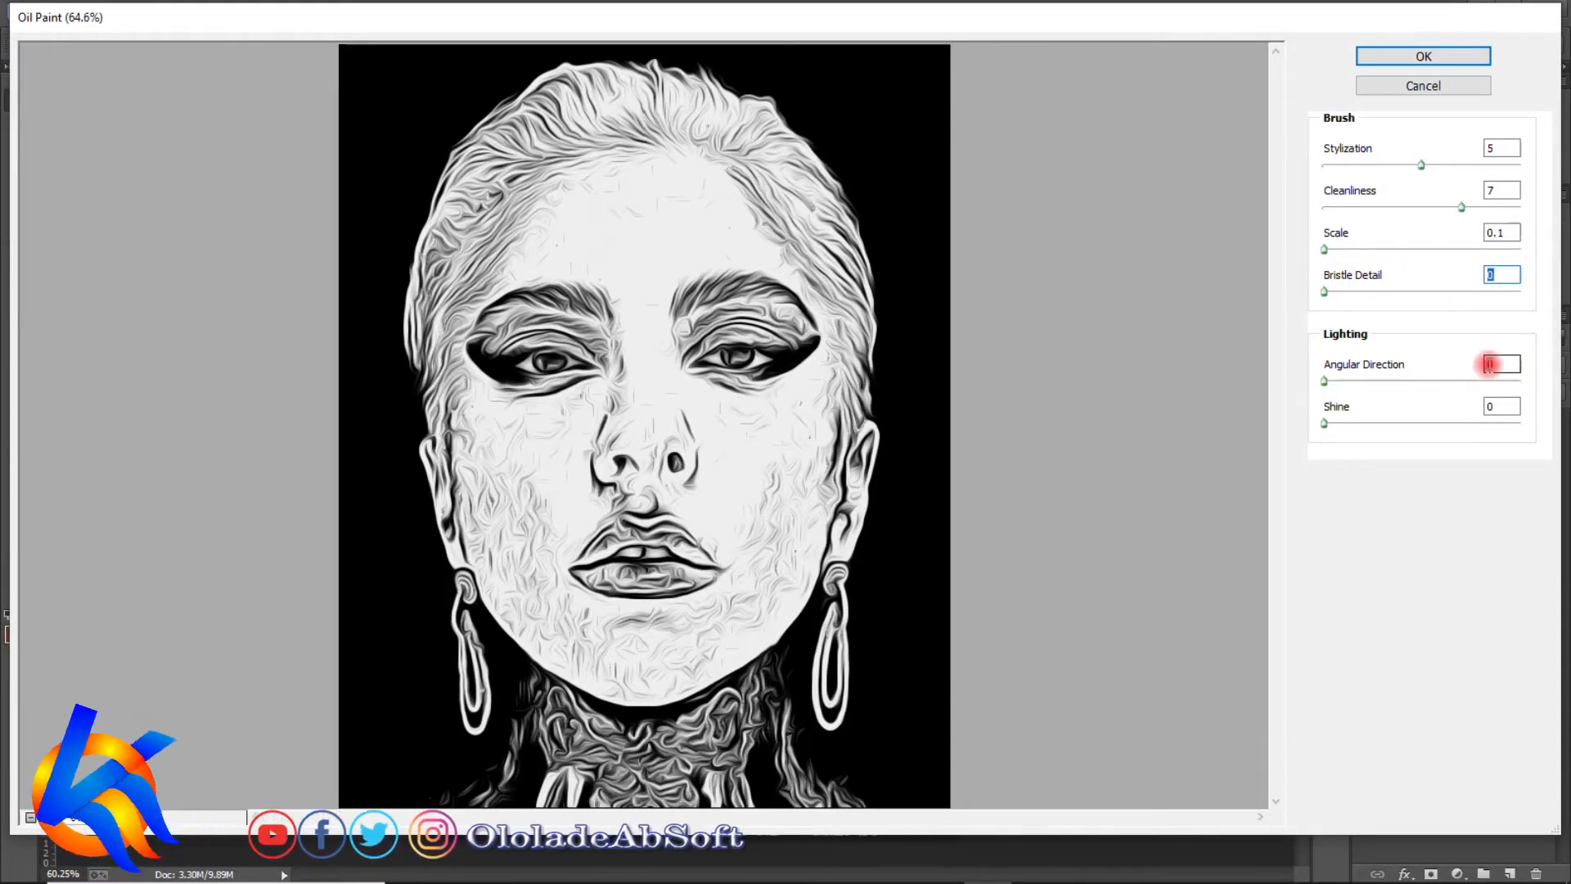
left_click(1504, 191)
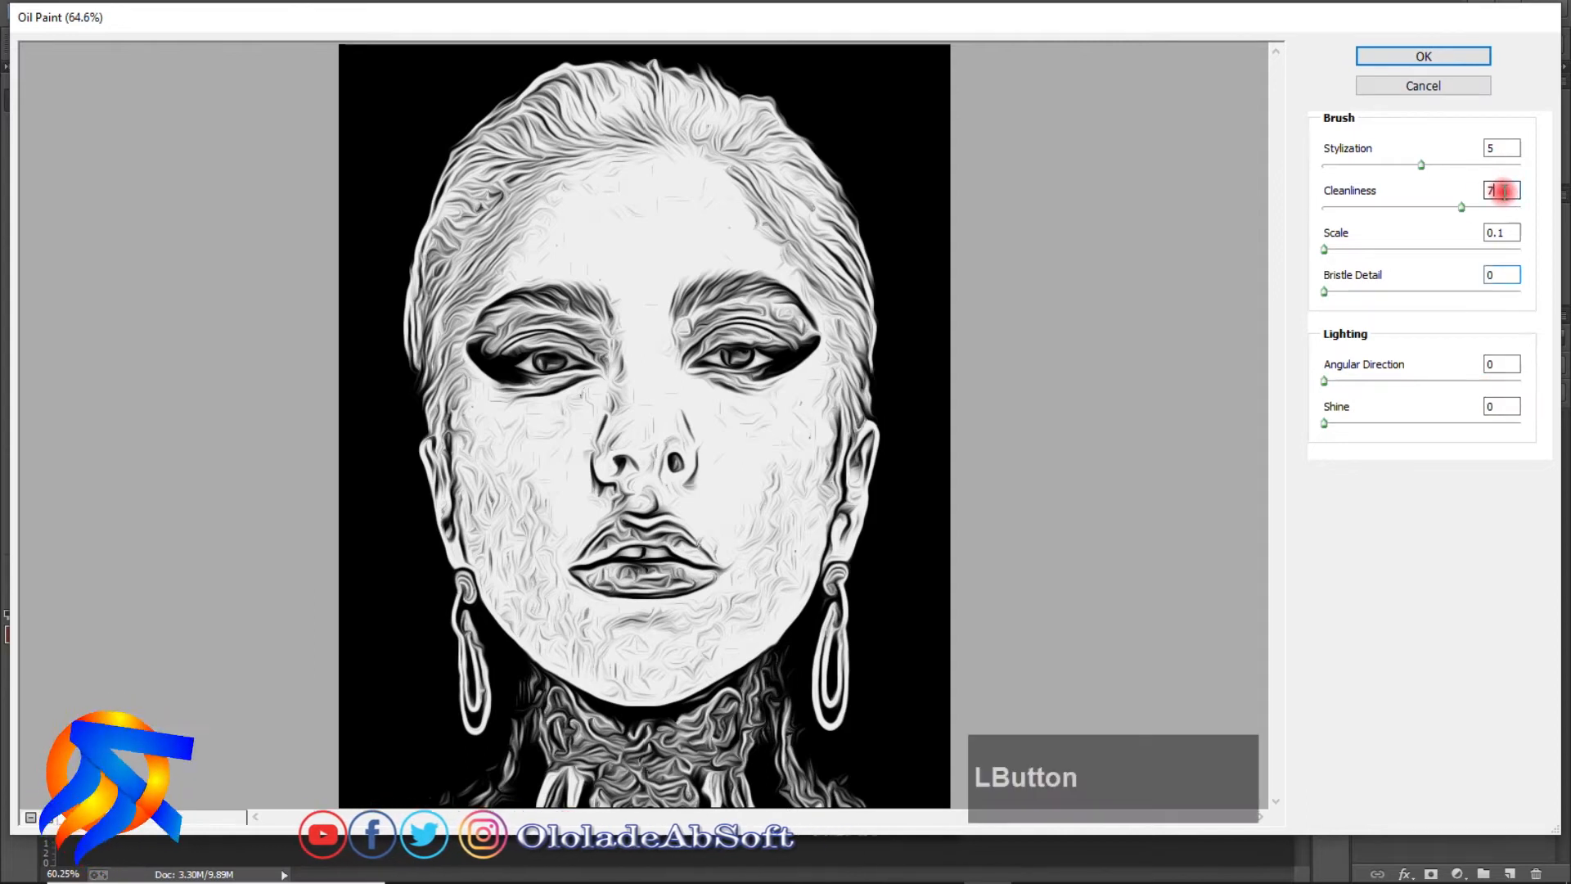
type("2")
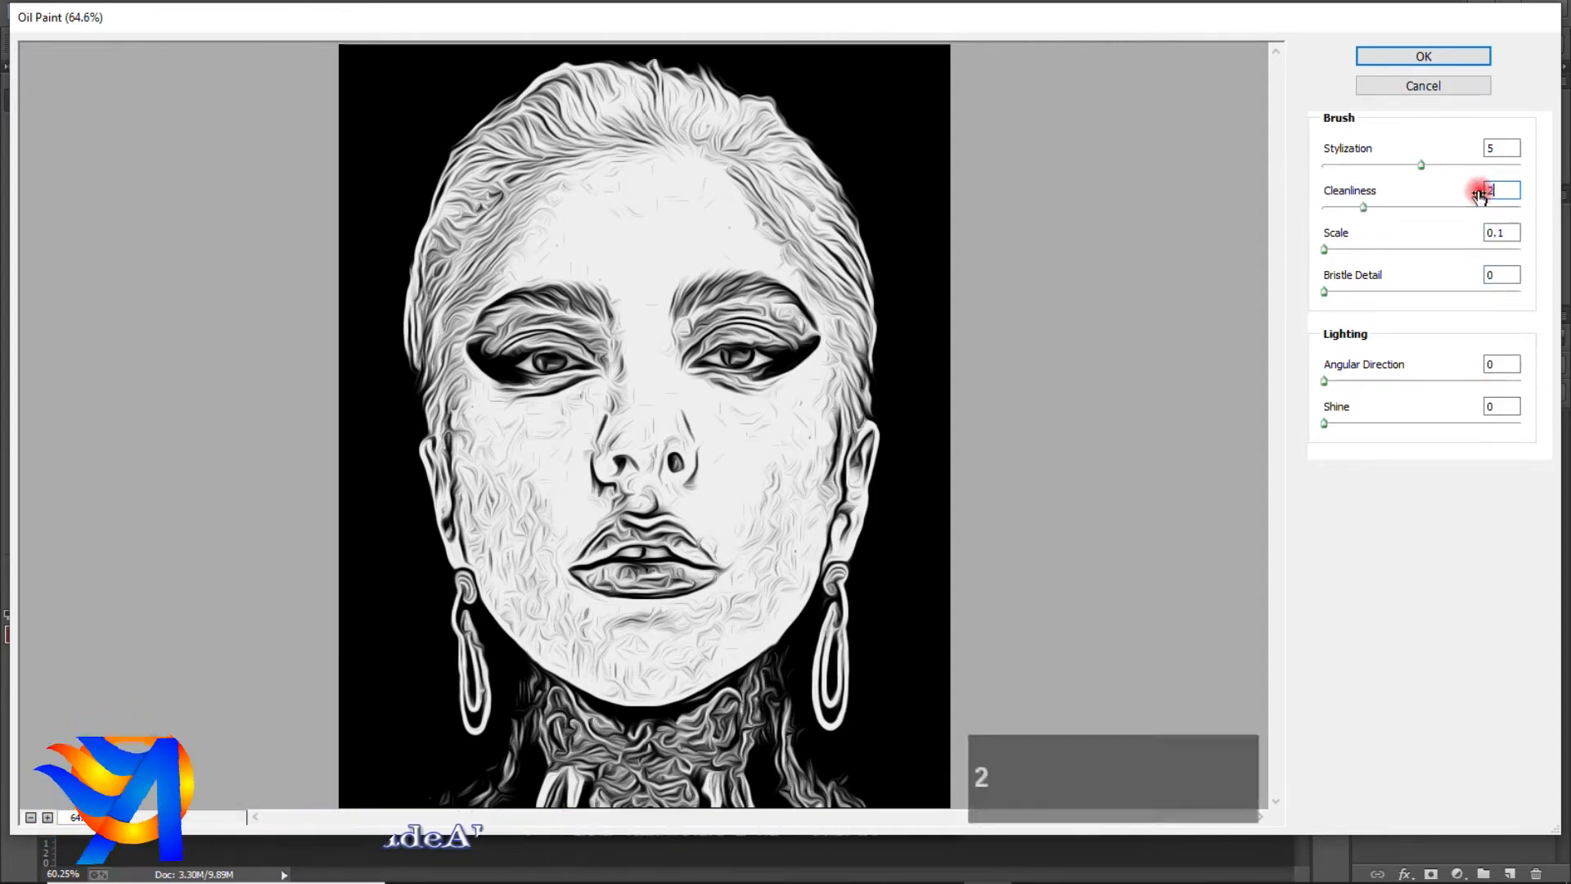
left_click(1502, 188)
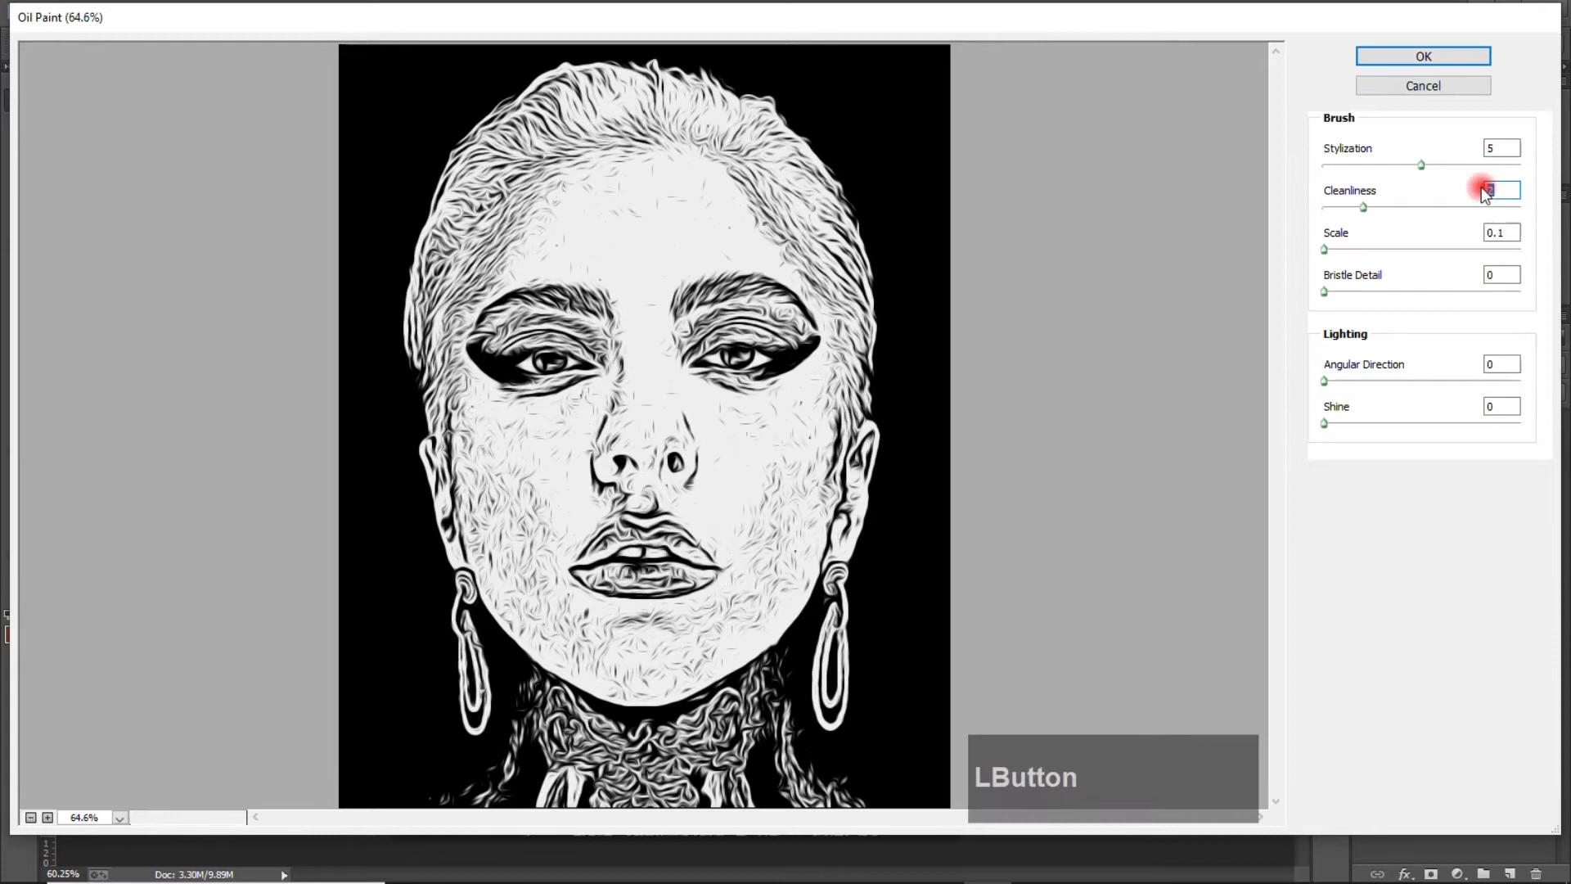
type("4")
left_click(1493, 191)
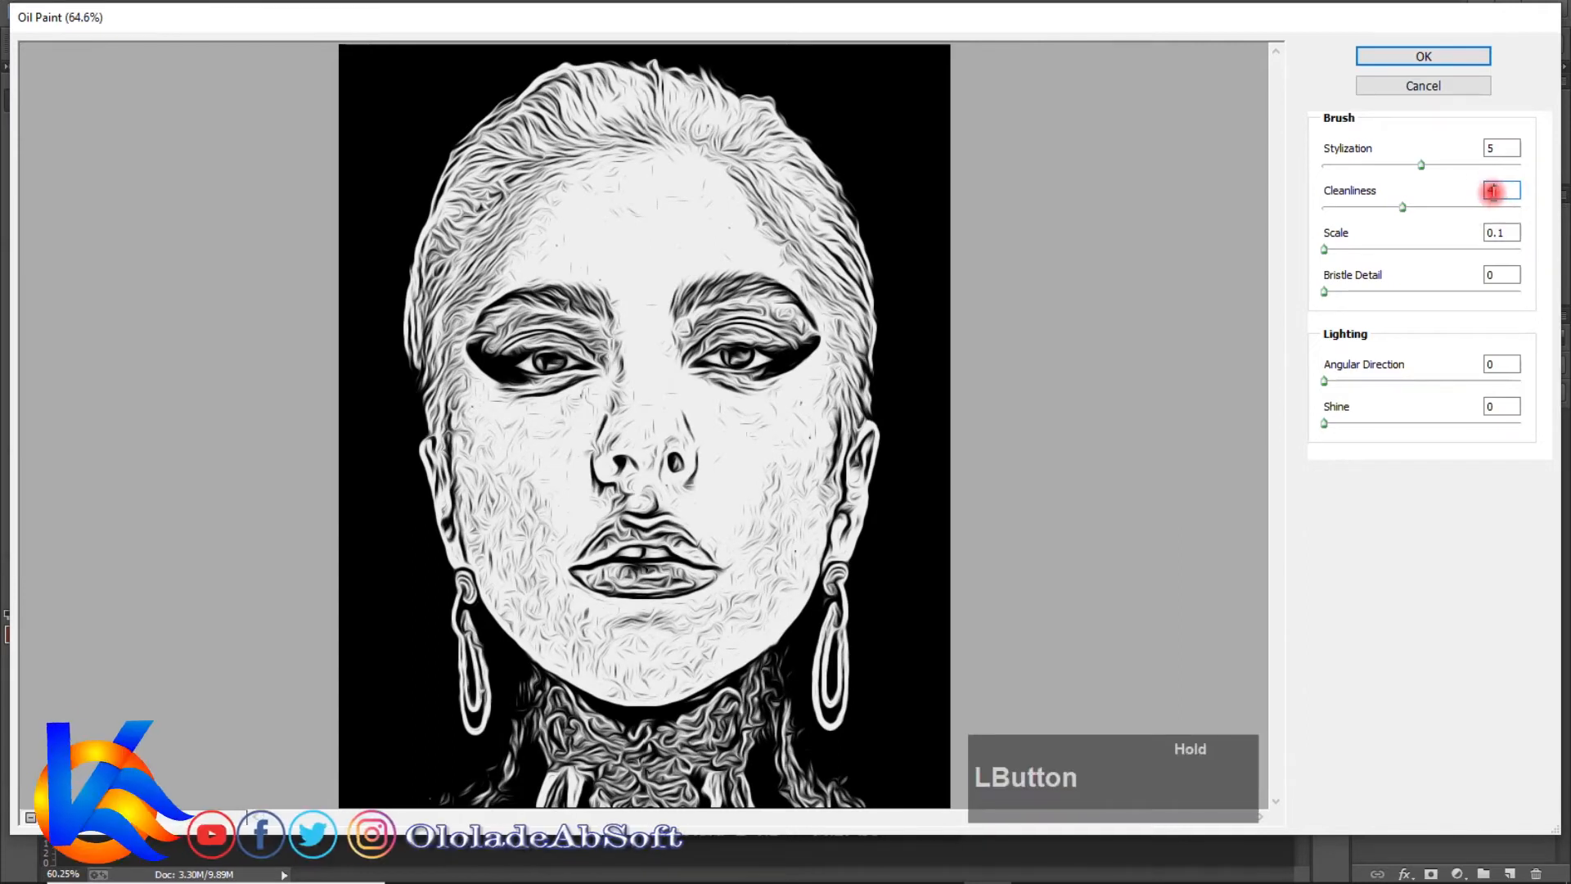
type("3")
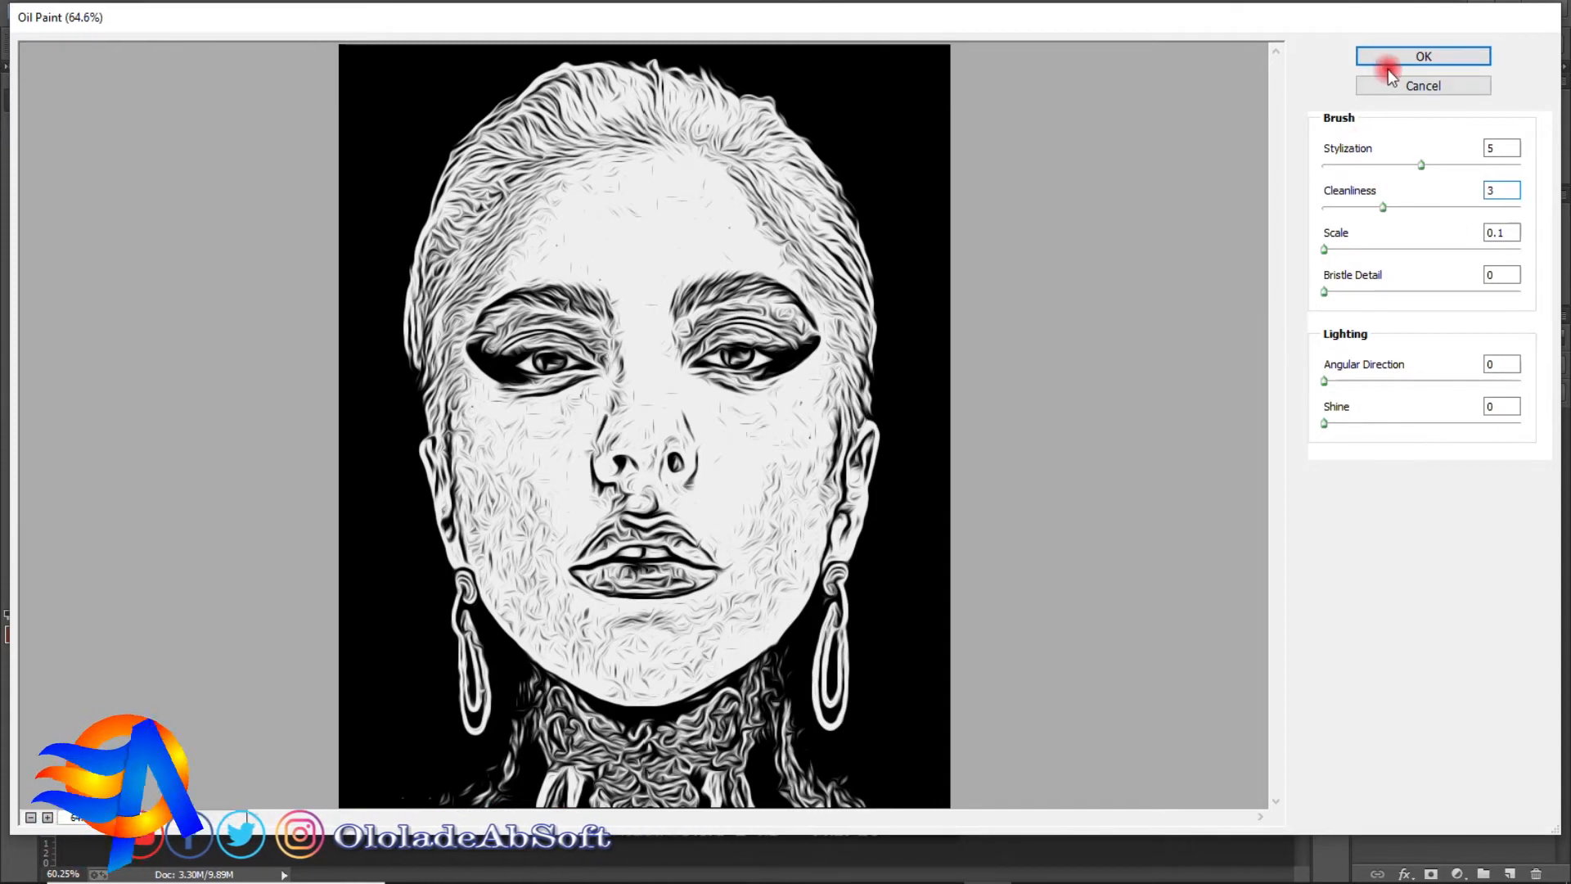
left_click(1485, 149)
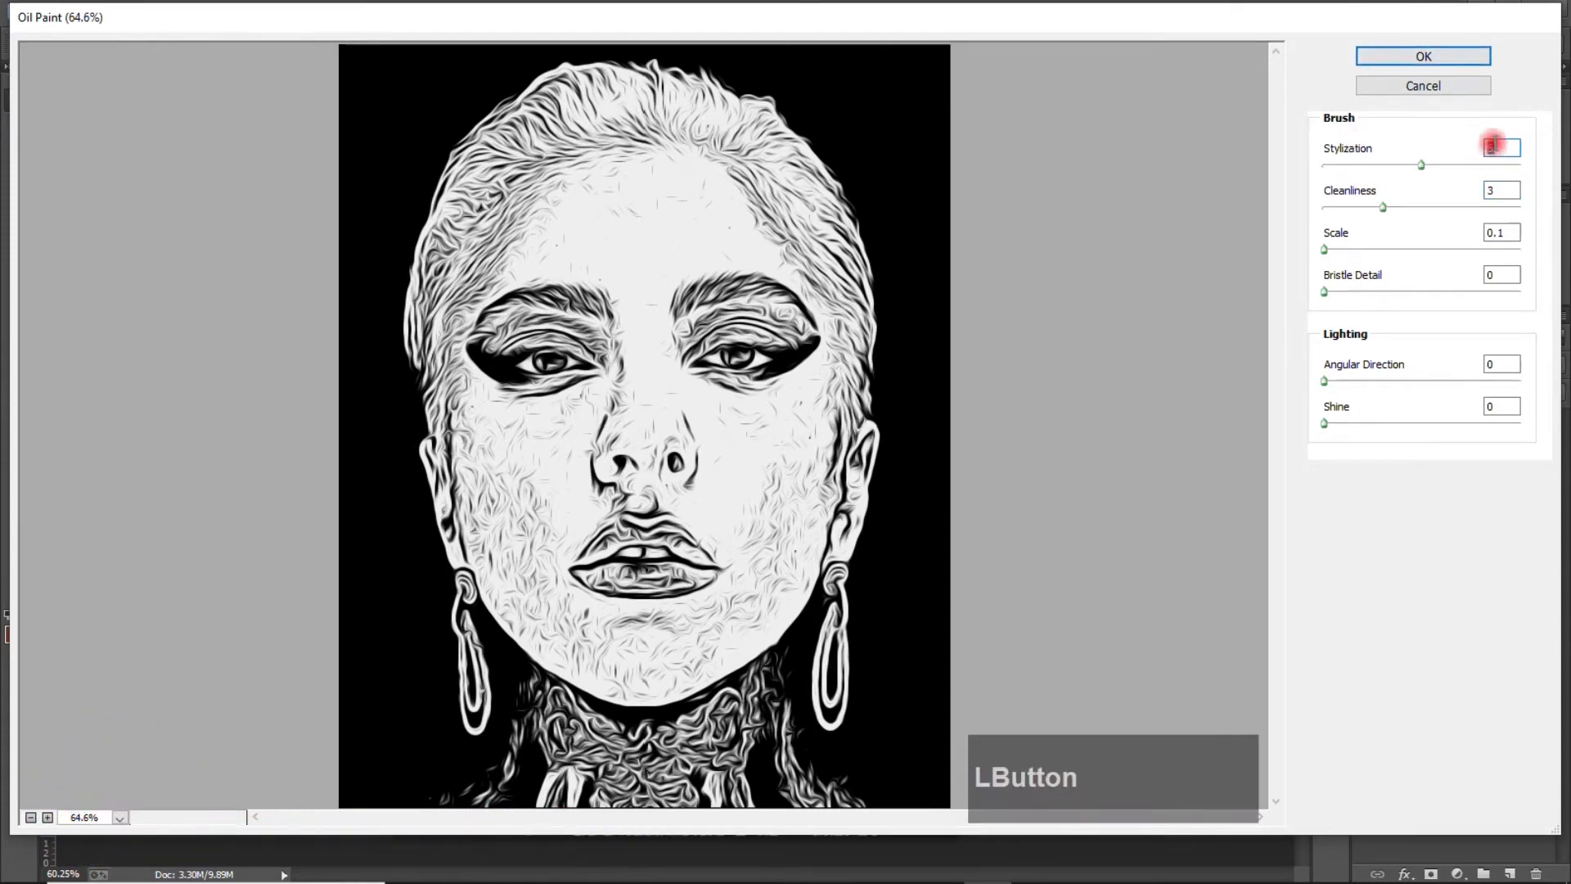
left_click(1403, 54)
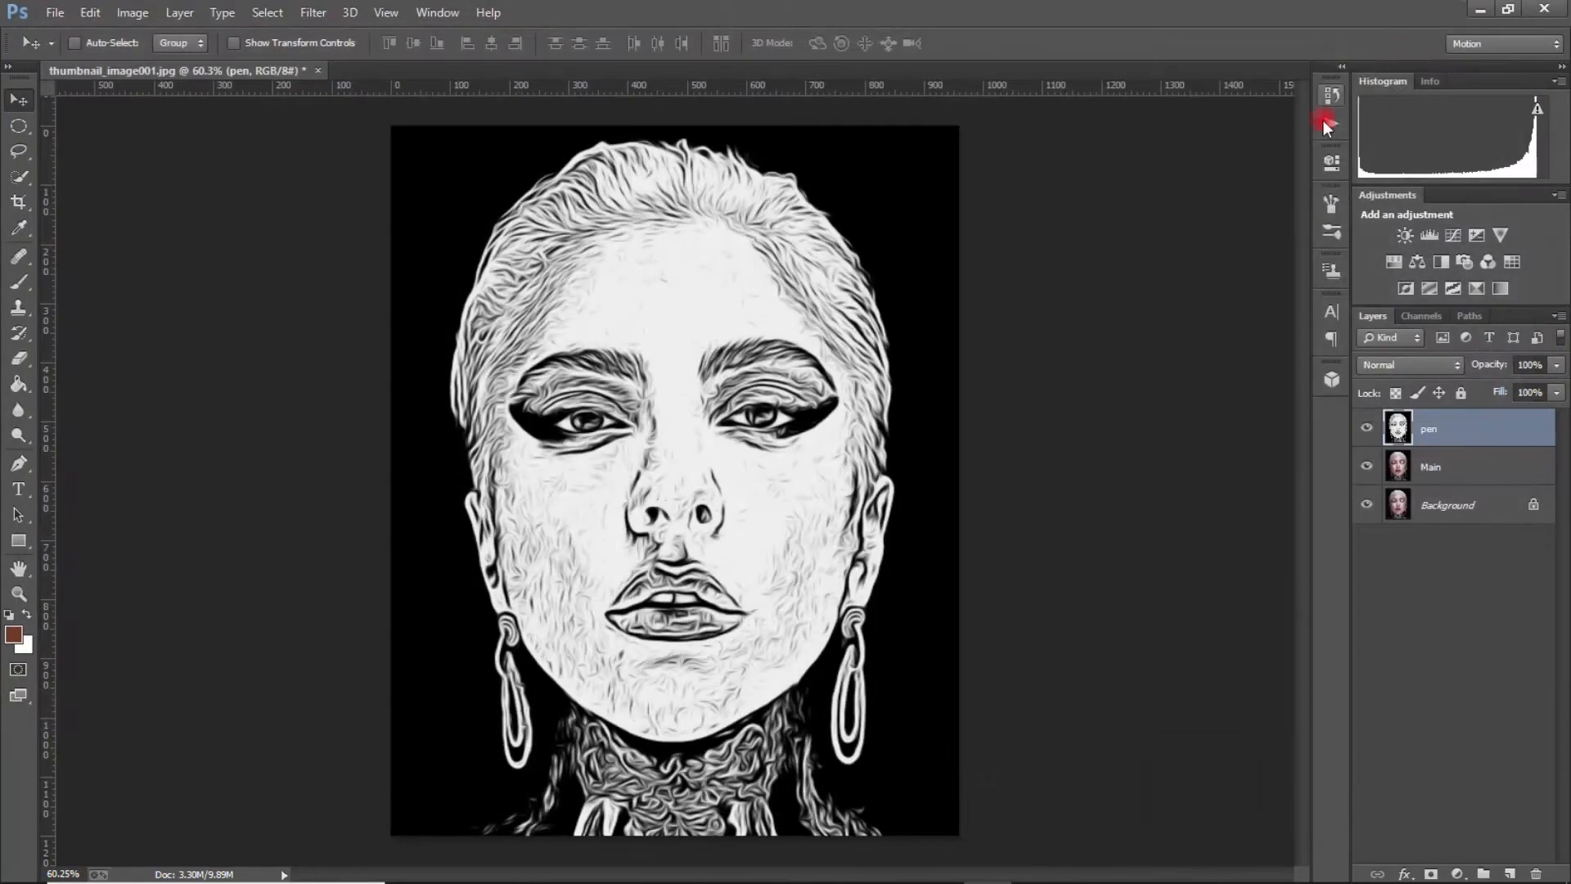
left_click(1364, 429)
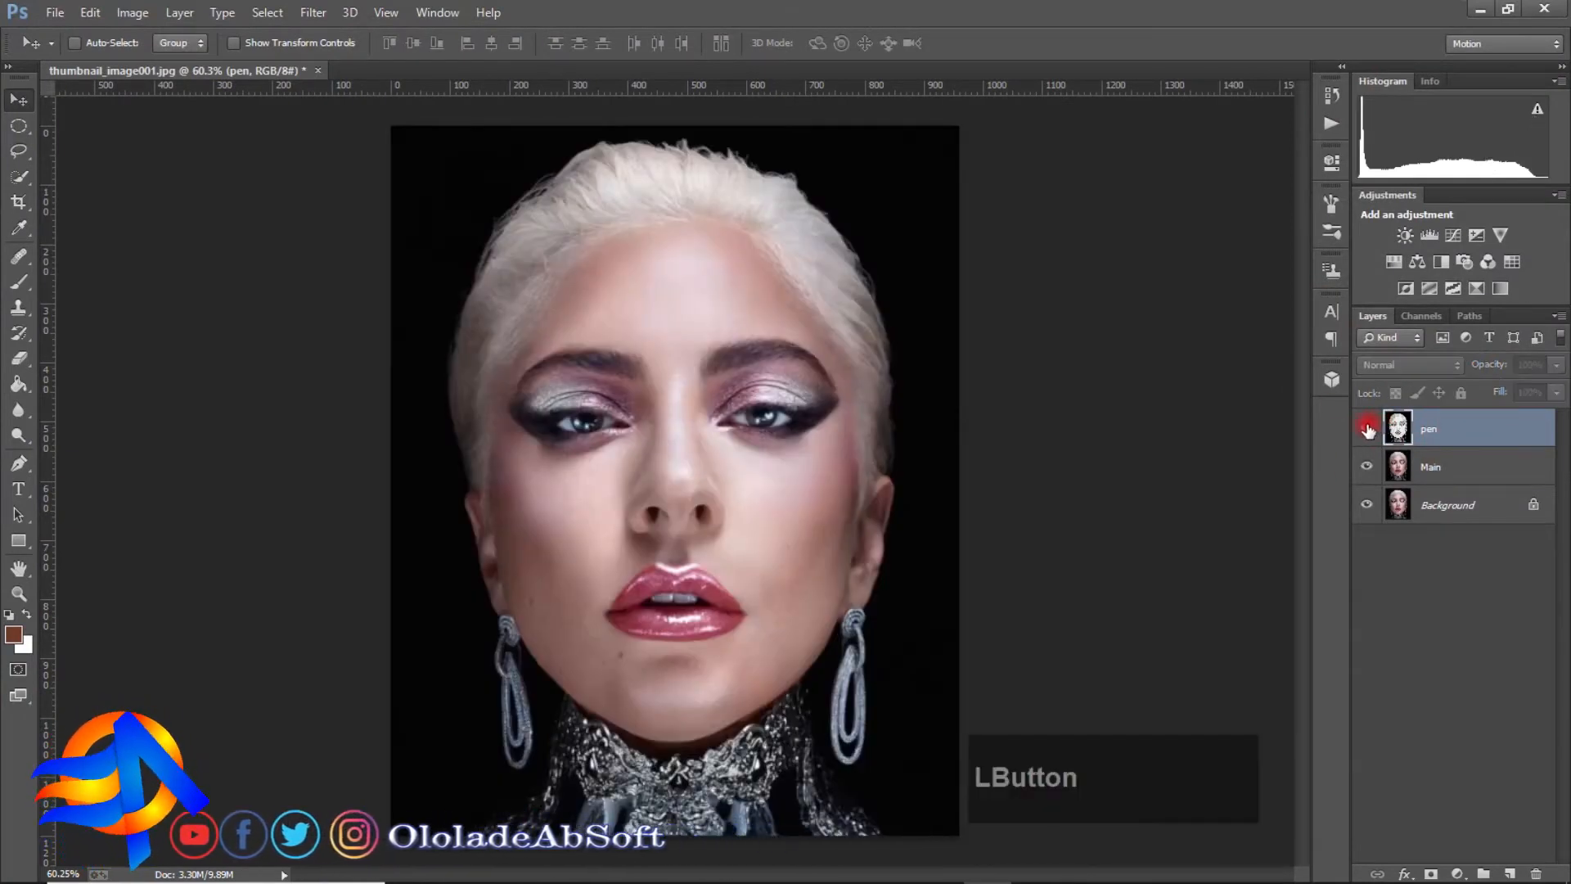
- Toggle the pen layer's visibility to compare it with the portrait beneath, leaving the layer hidden
left_click(1366, 429)
left_click(1366, 429)
left_click(1365, 429)
left_click(1366, 428)
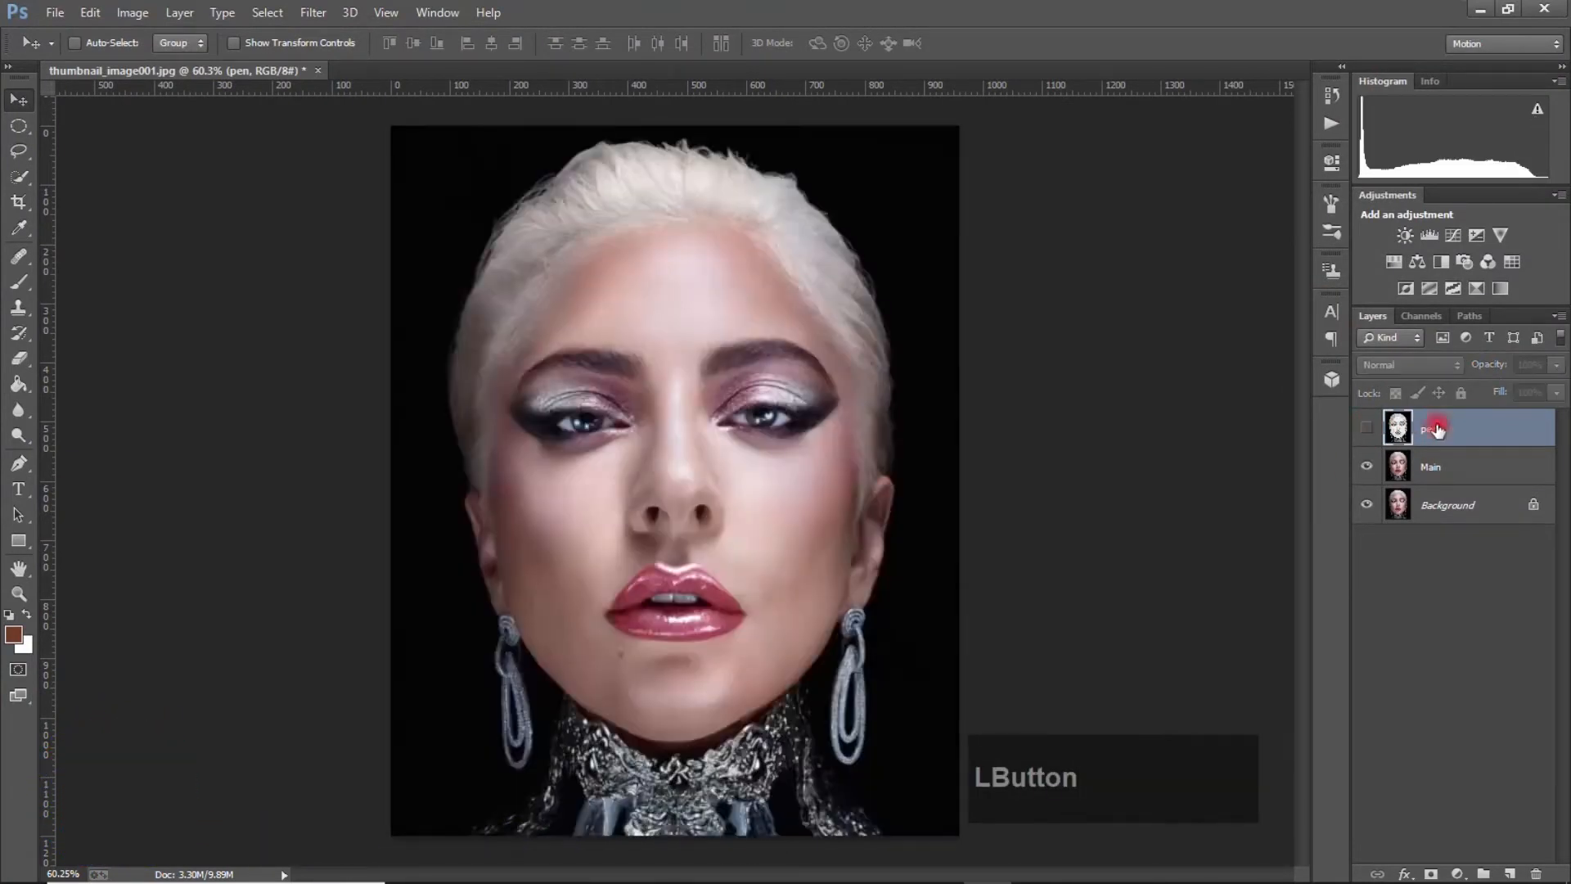
- Open the Filter Gallery for the Main layer and choose the Artistic filter Poster Edges
left_click(1409, 467)
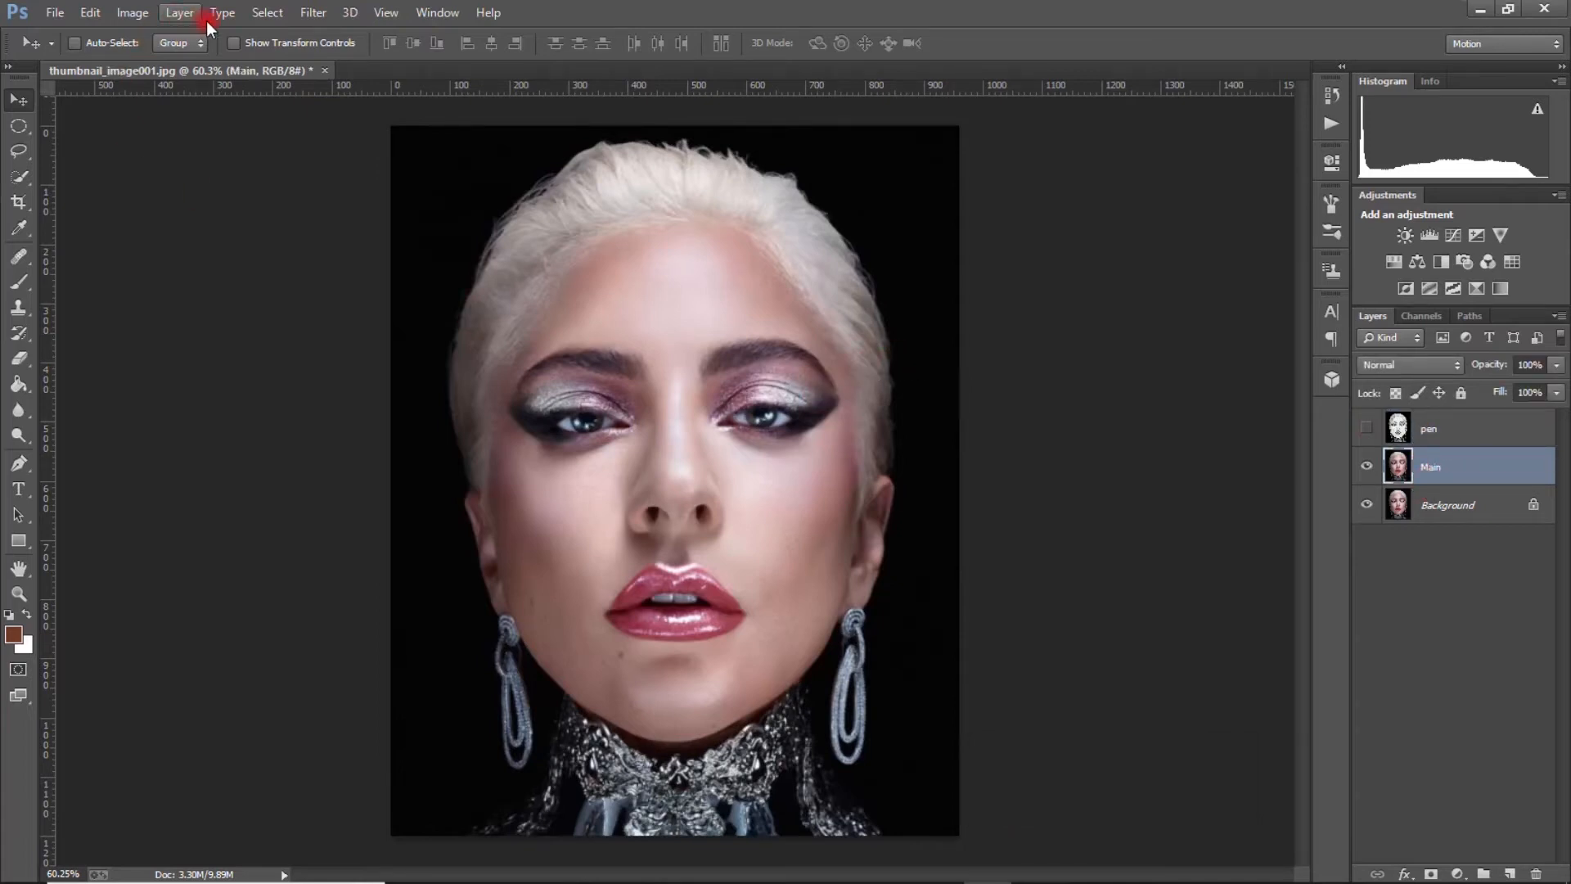
left_click(309, 20)
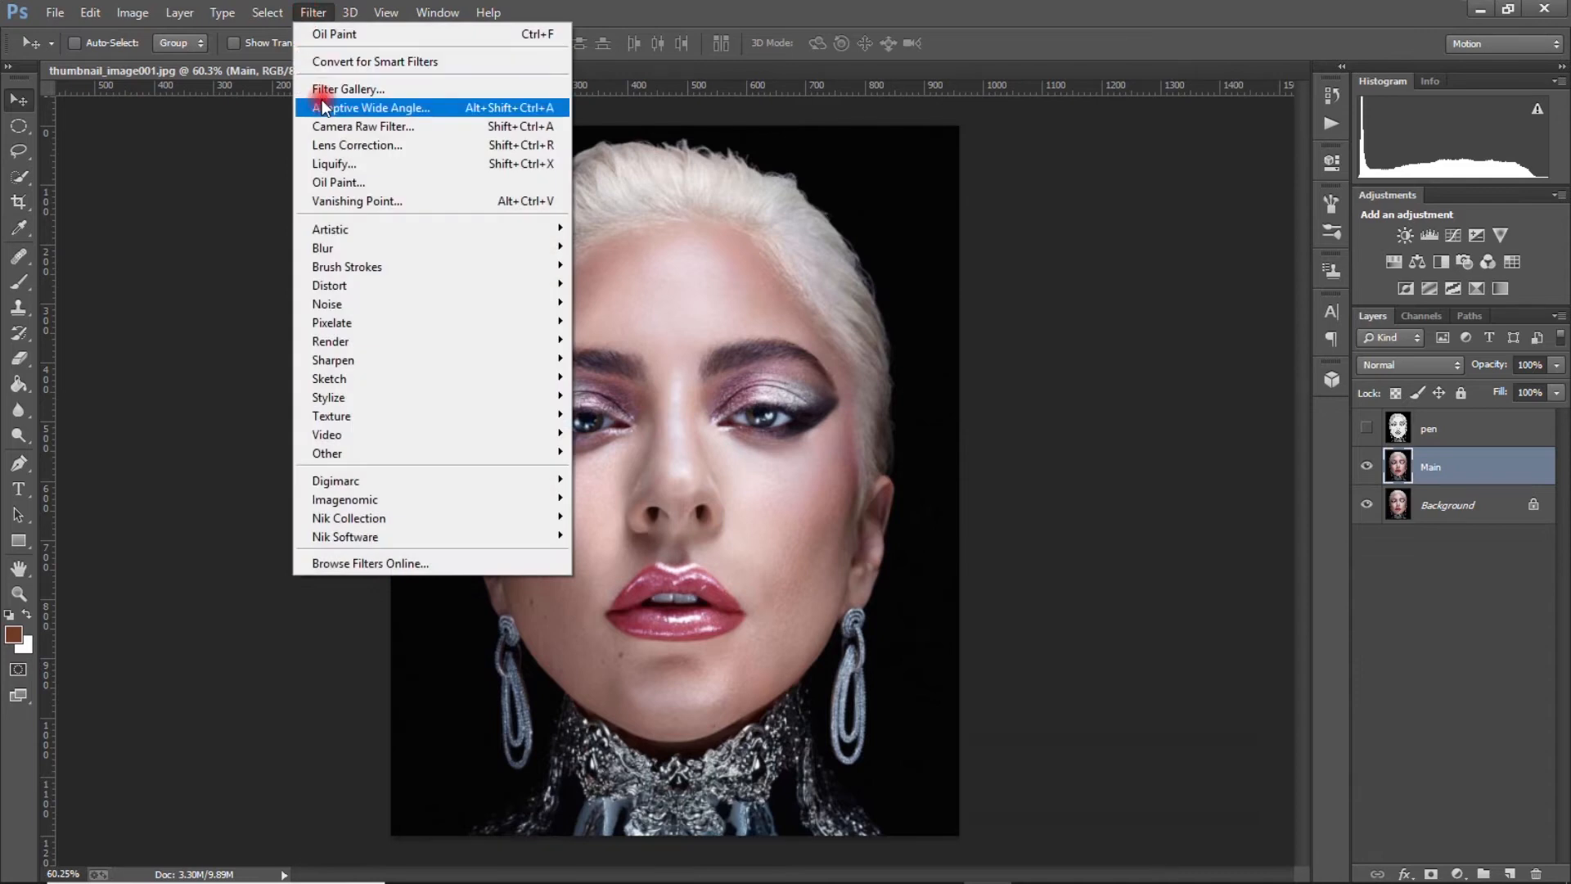
left_click(371, 90)
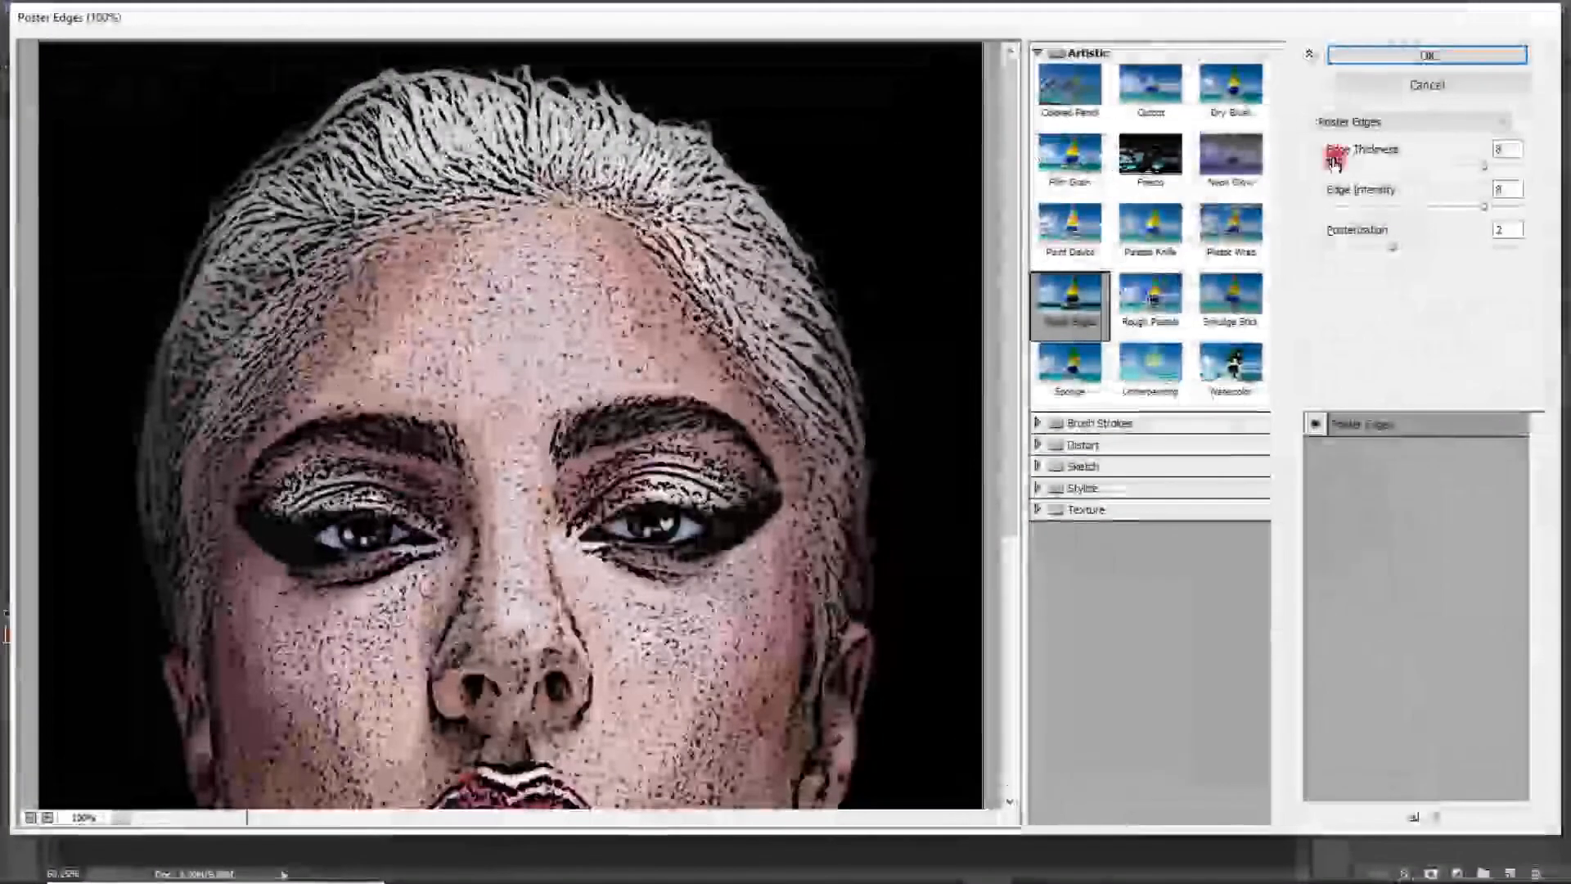
left_click_drag(1464, 167, 1486, 166)
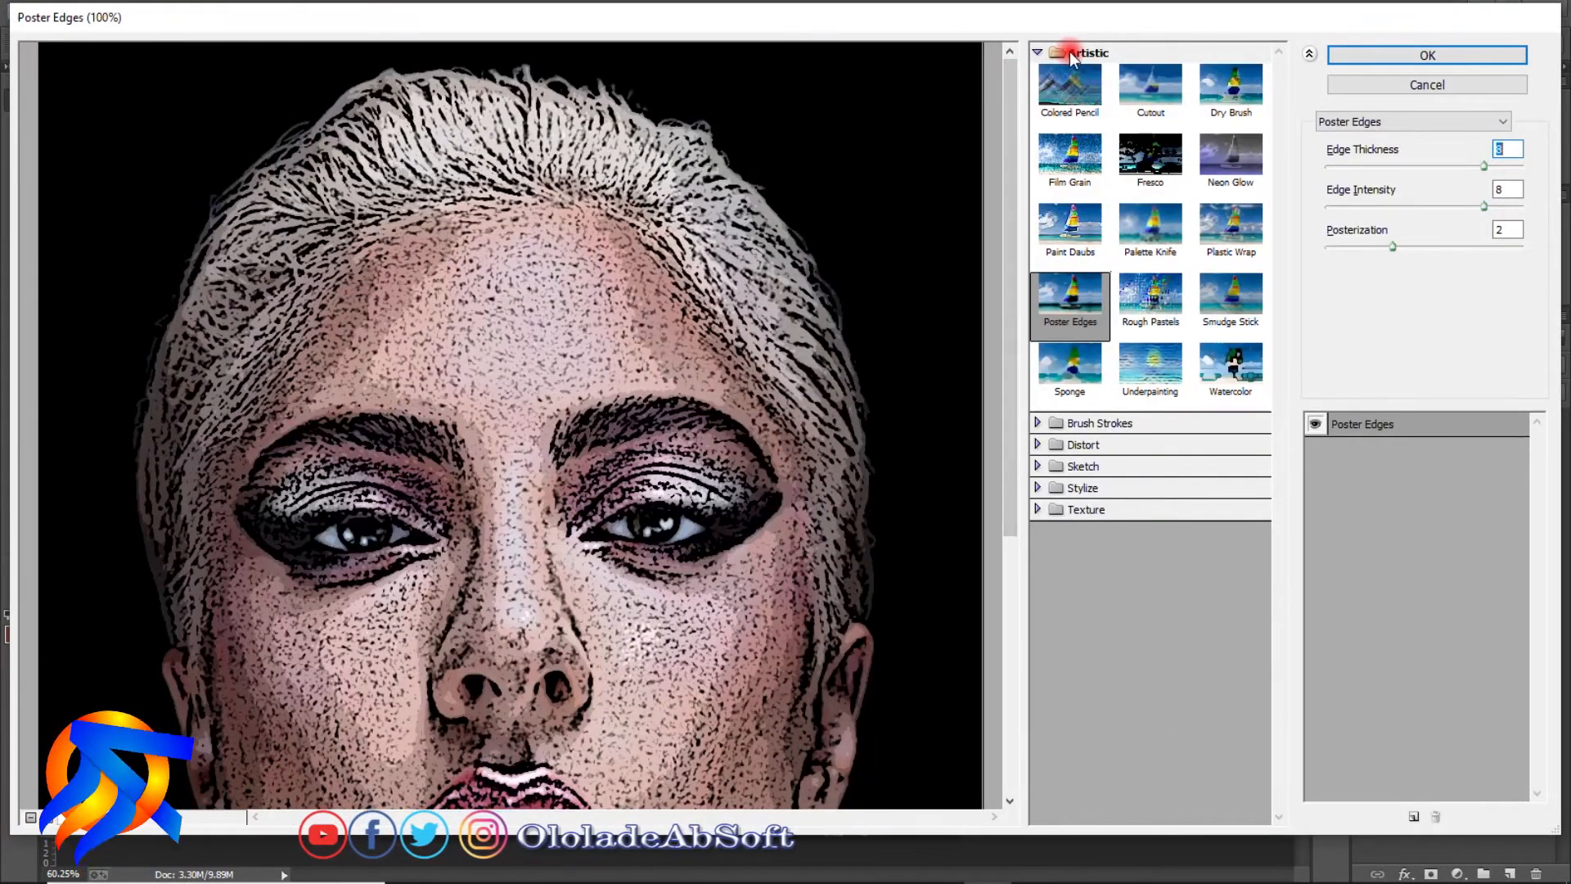
left_click(1036, 52)
left_click(1036, 52)
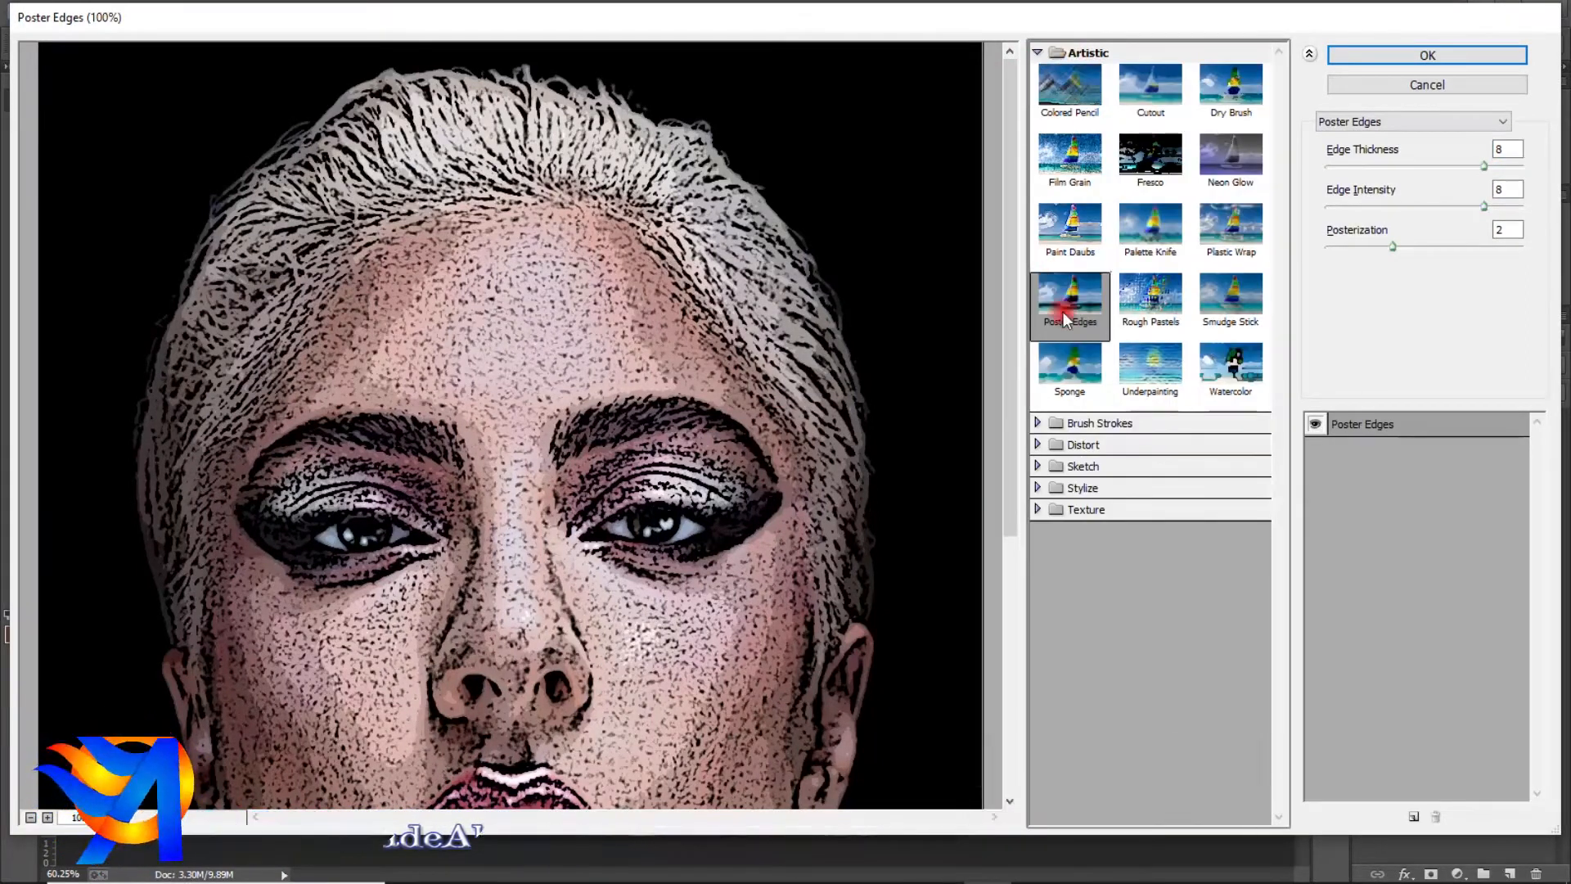
left_click(1041, 301)
- Apply Poster Edges to the Main layer with edge thickness 0, edge intensity 0 and posterization 2
left_click(1446, 156)
left_click_drag(1485, 168, 1323, 166)
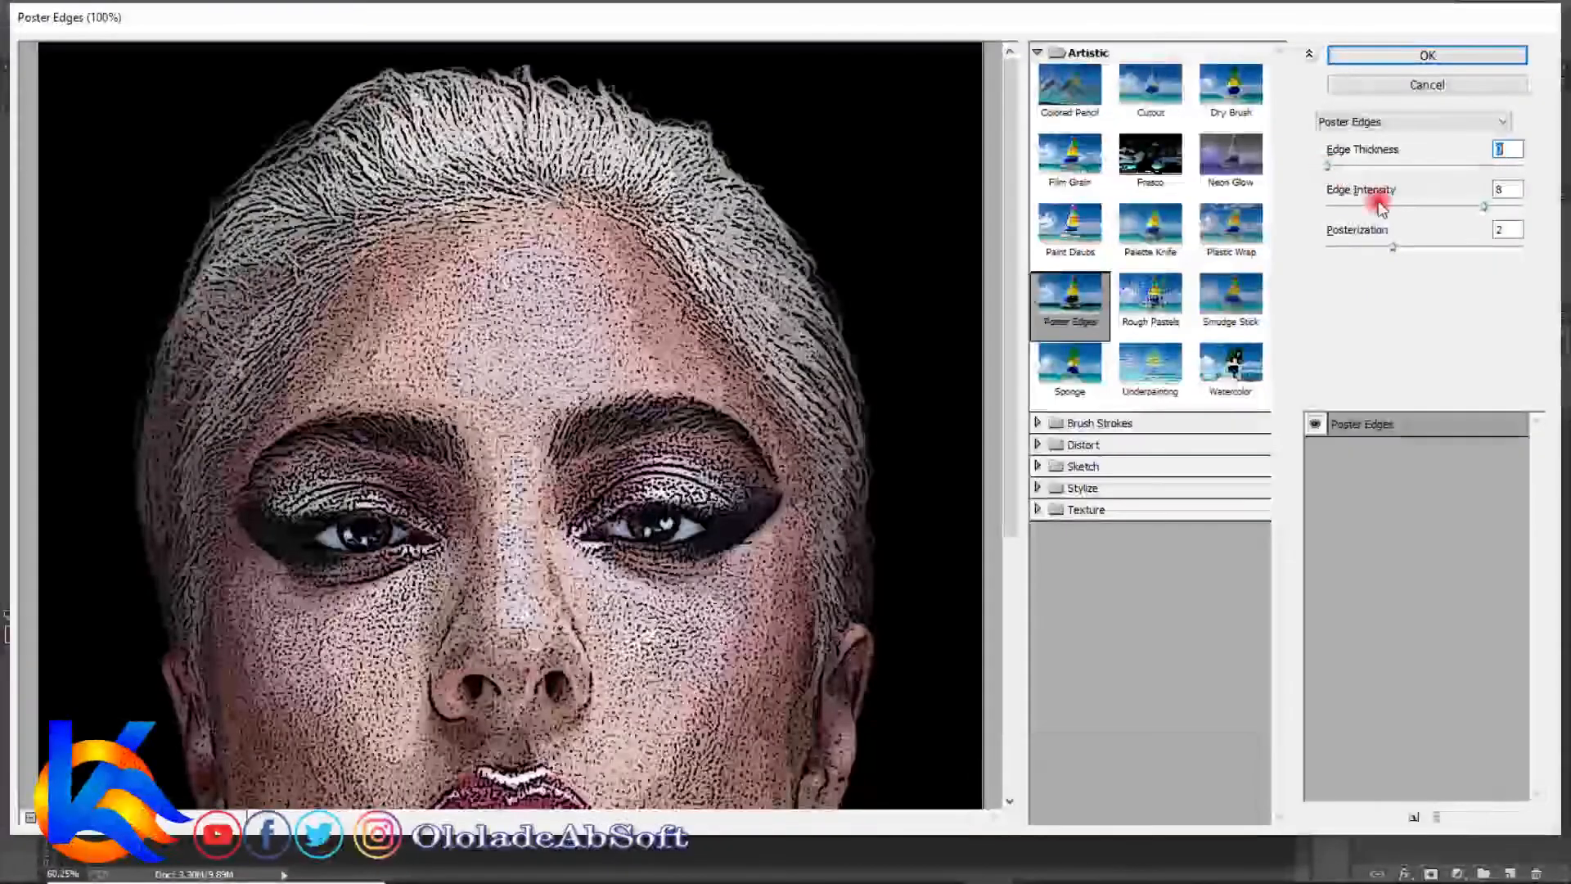
left_click_drag(1480, 209, 1327, 210)
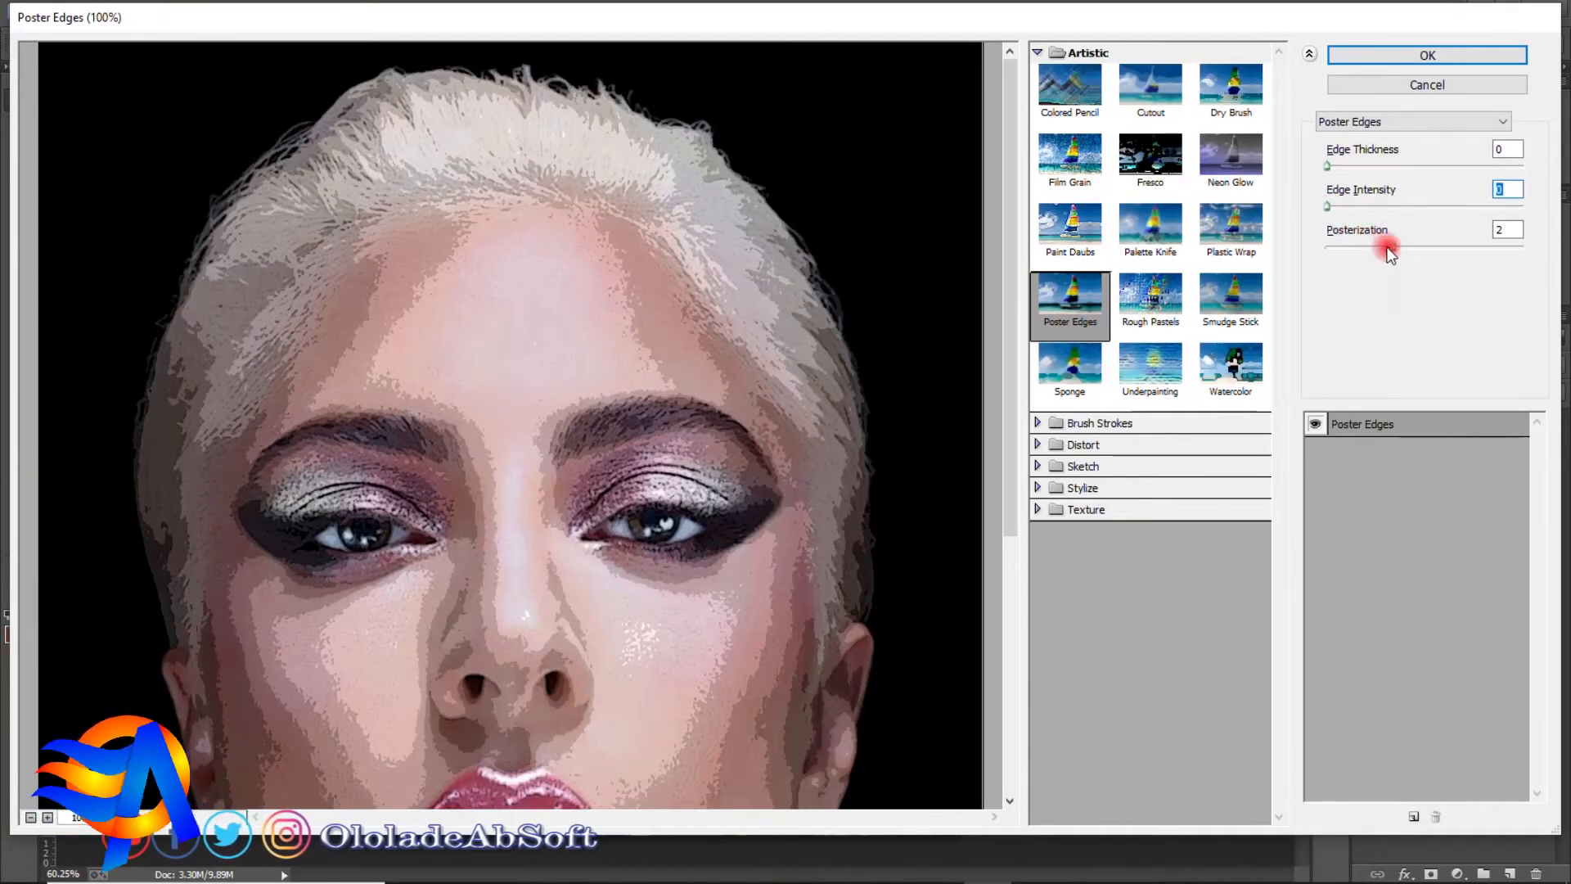
left_click(1510, 232)
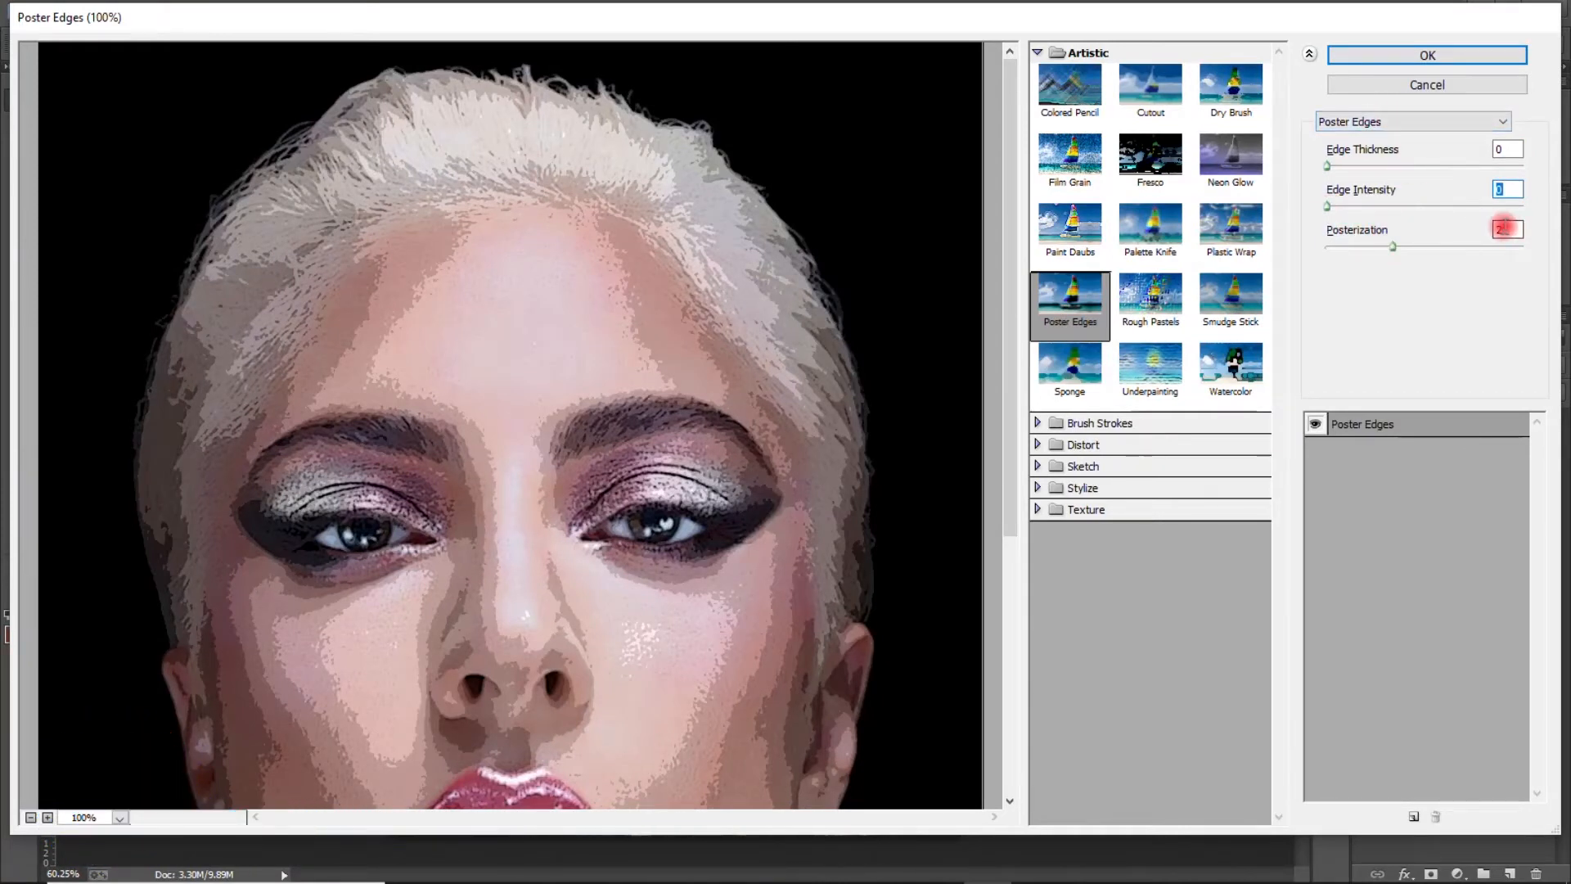
left_click_drag(1504, 228, 1497, 231)
left_click(1392, 51)
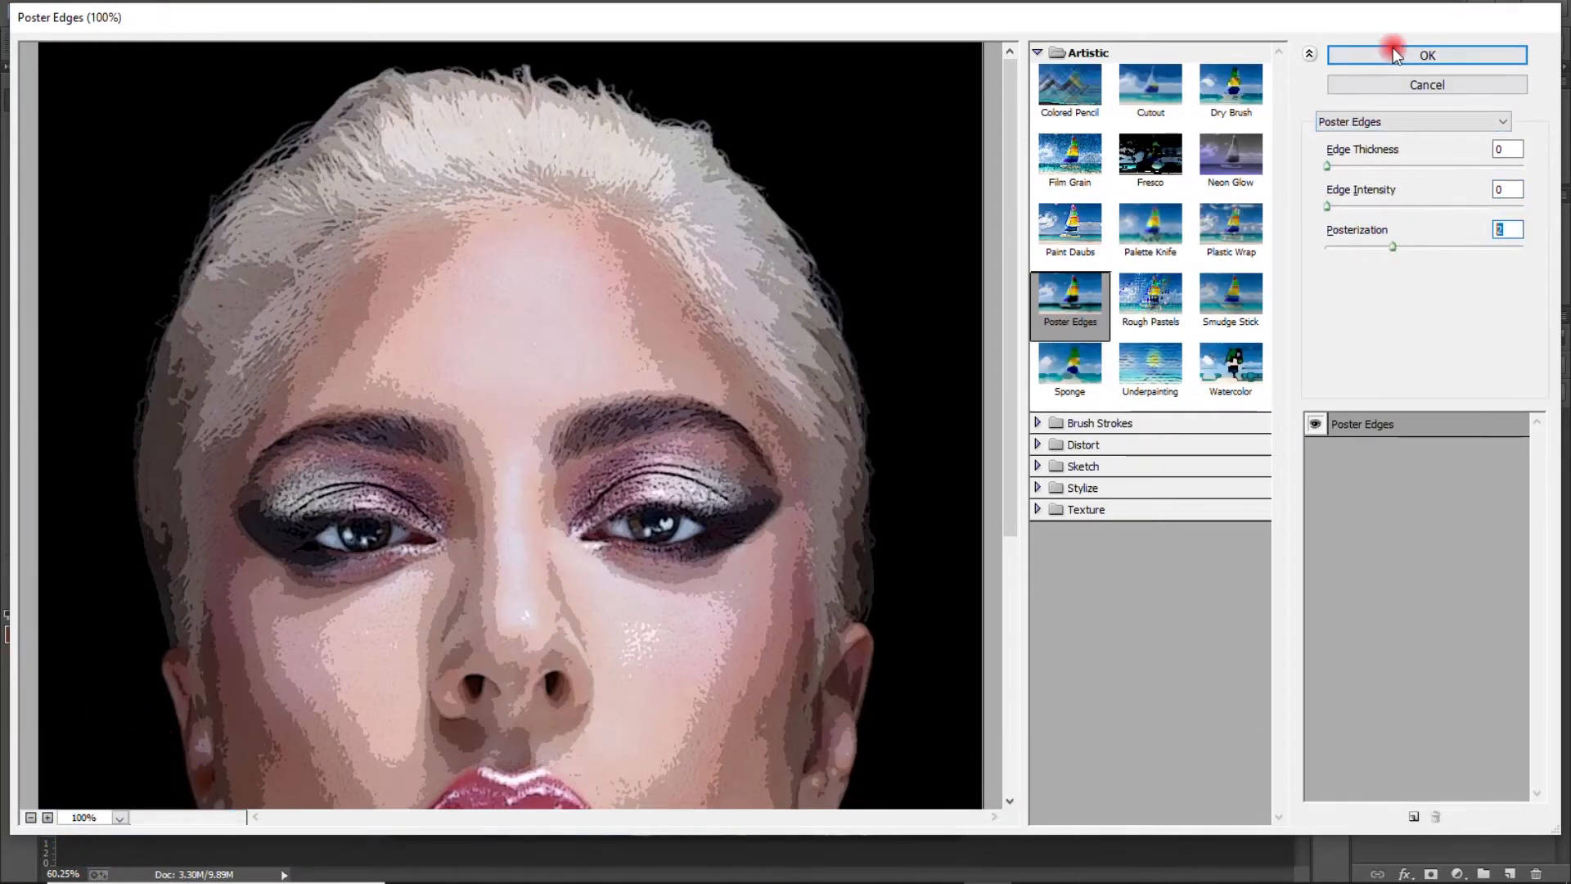
left_click(1398, 57)
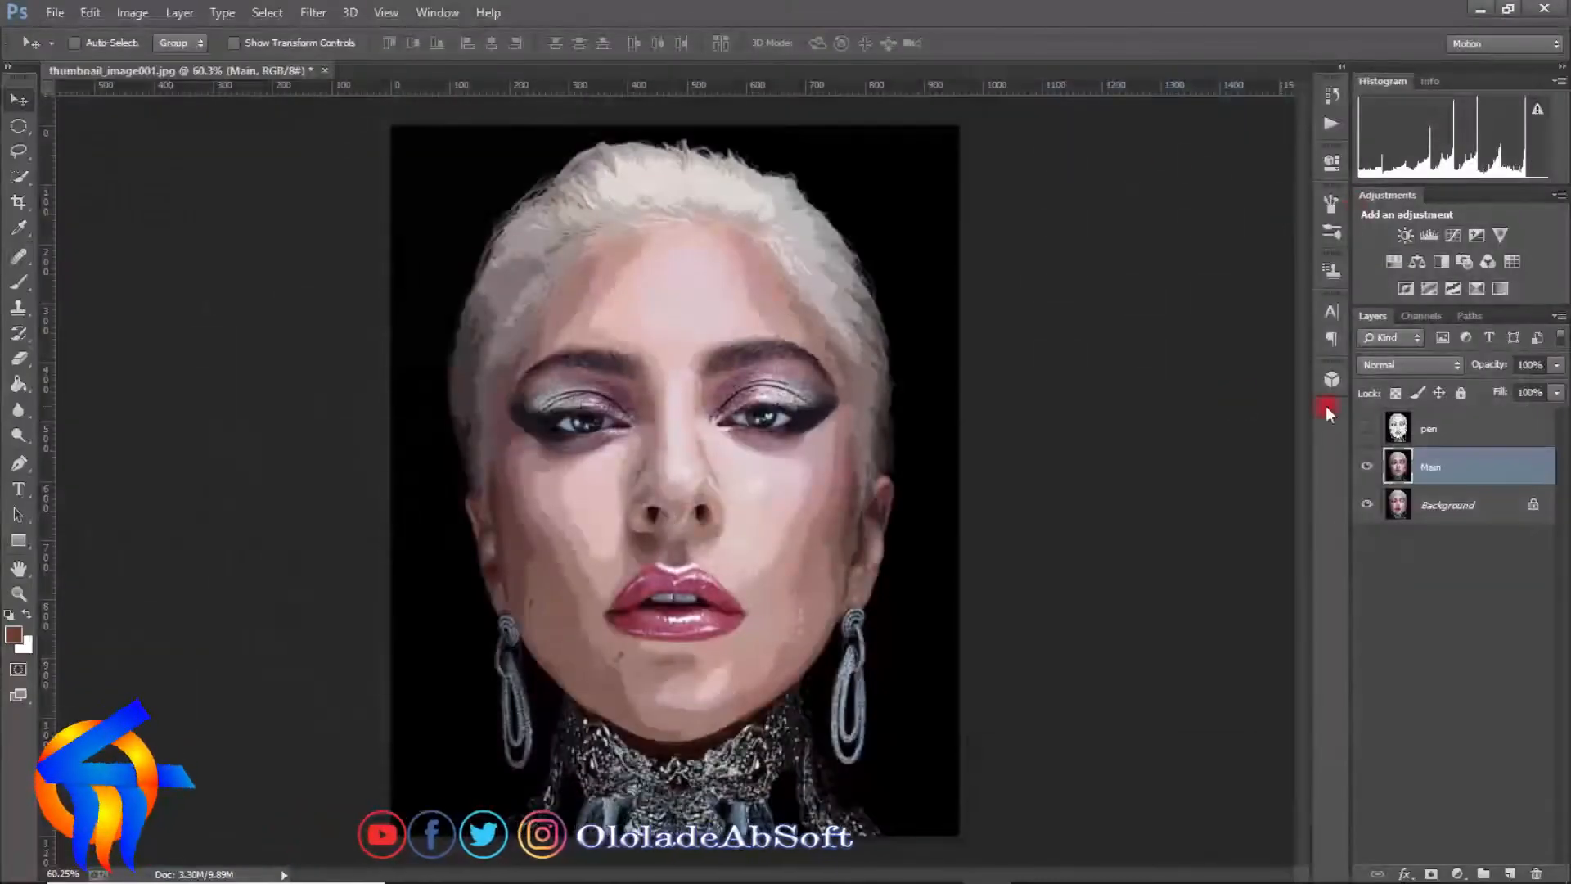
- Apply the Oil Paint filter to the Main layer with stylization 5 and cleanliness 8
left_click(308, 17)
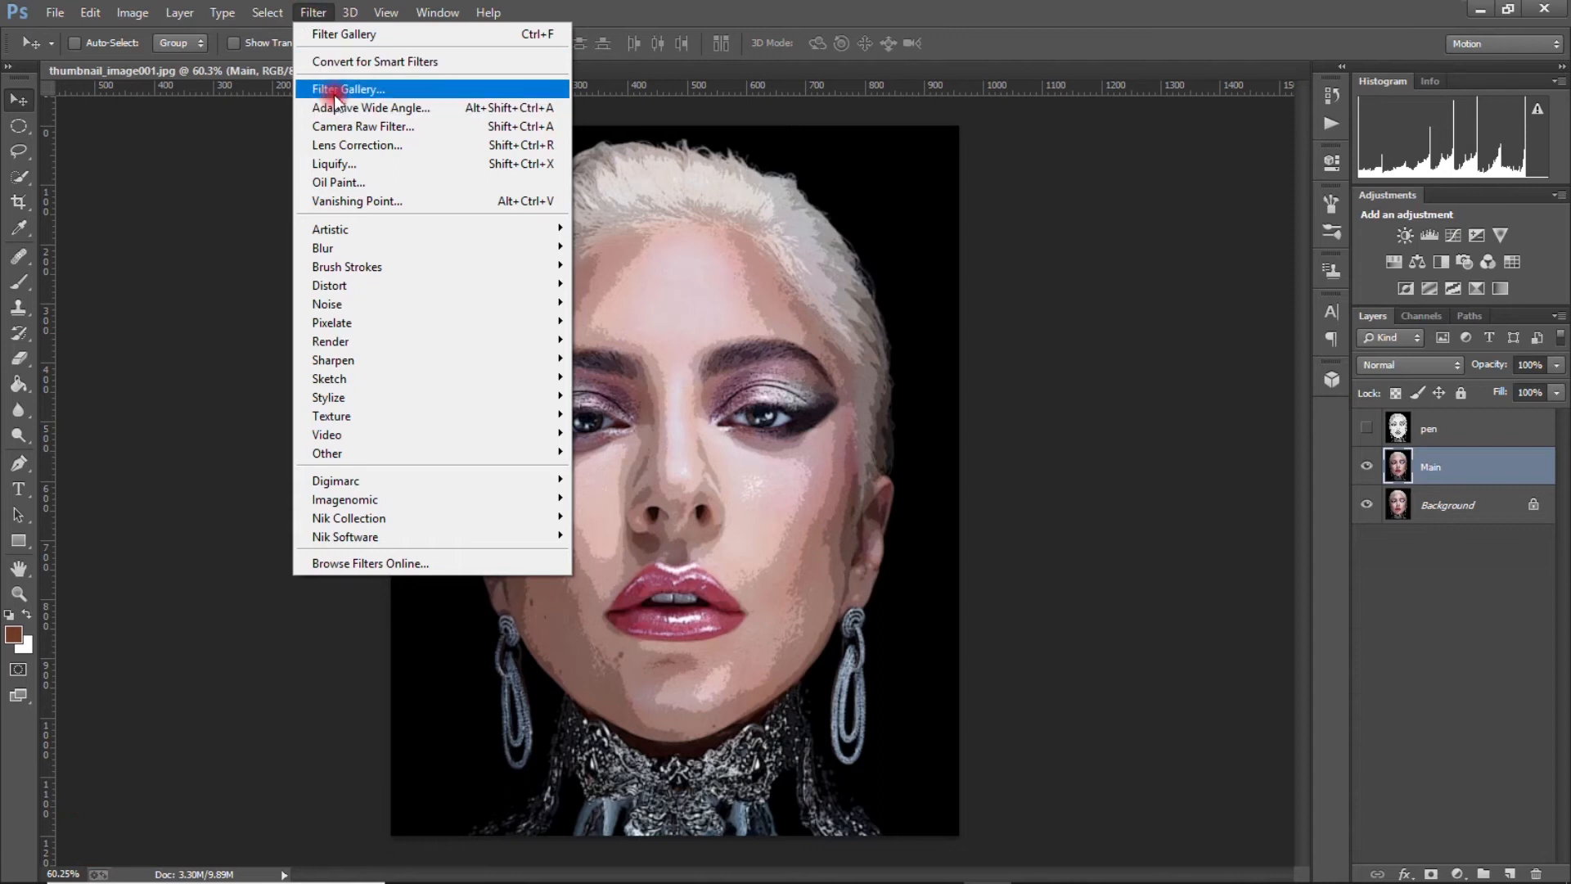
left_click(346, 184)
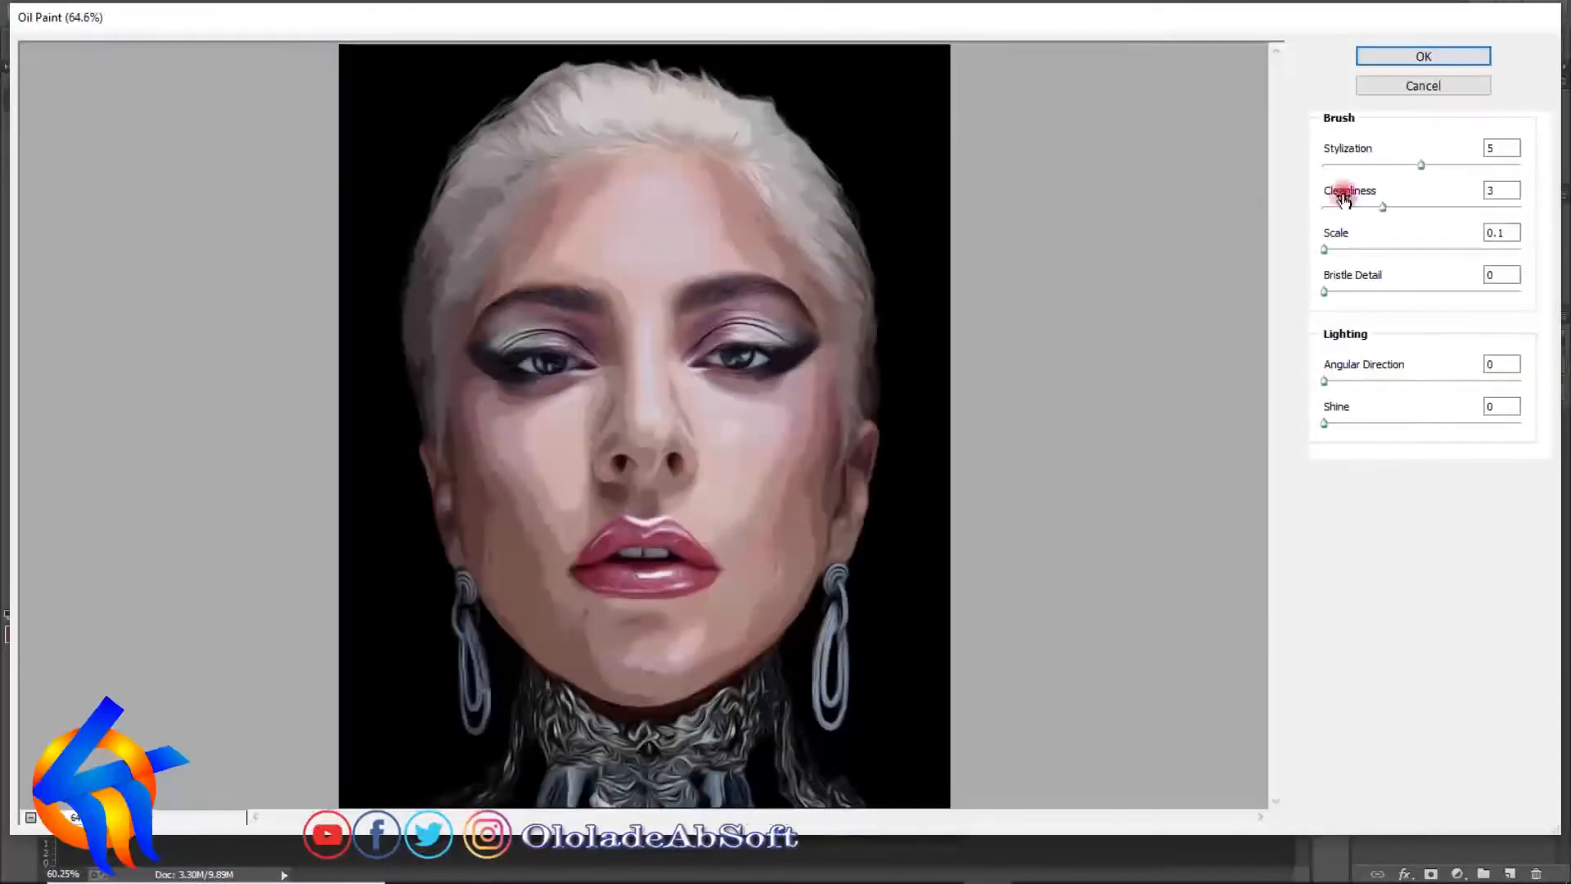
left_click(1499, 188)
type("8")
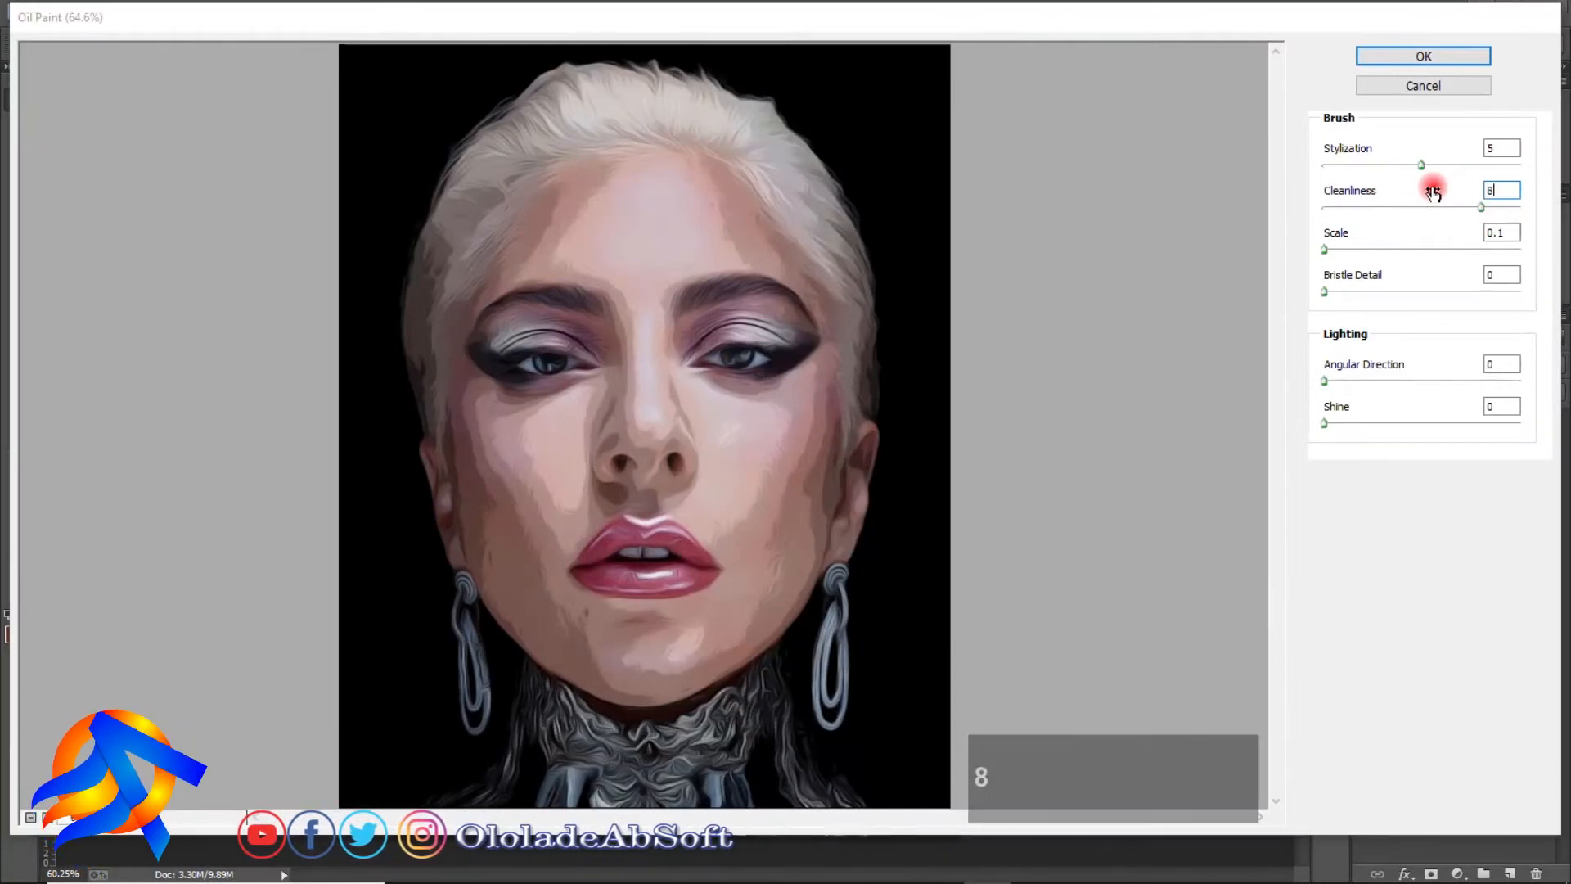
left_click(1494, 189)
type("7")
left_click(1501, 146)
left_click(1496, 188)
type("8")
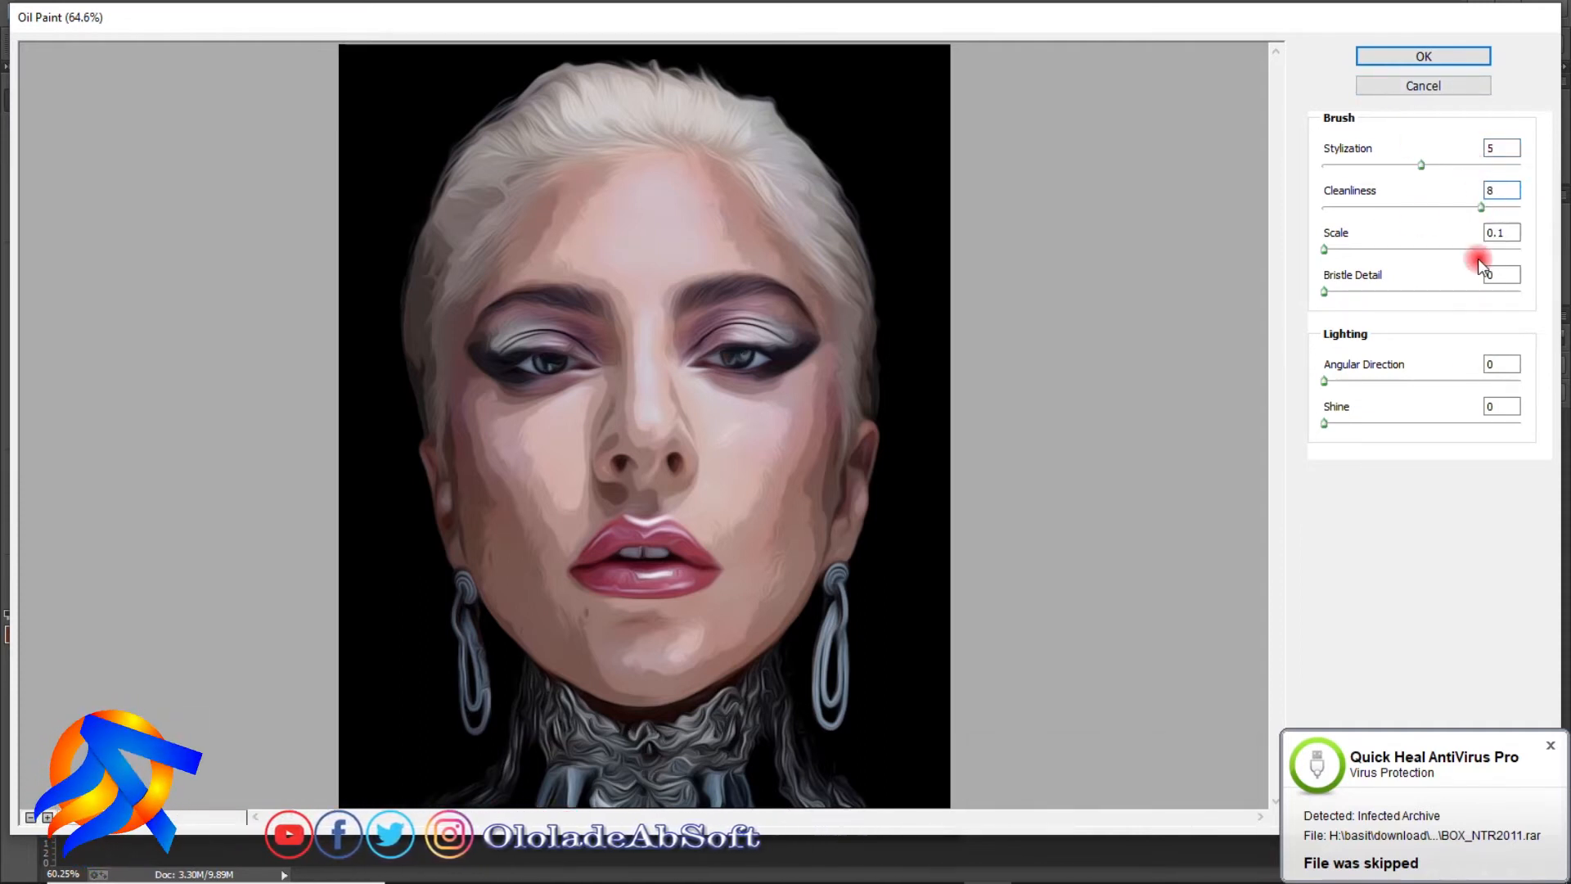
left_click(1393, 58)
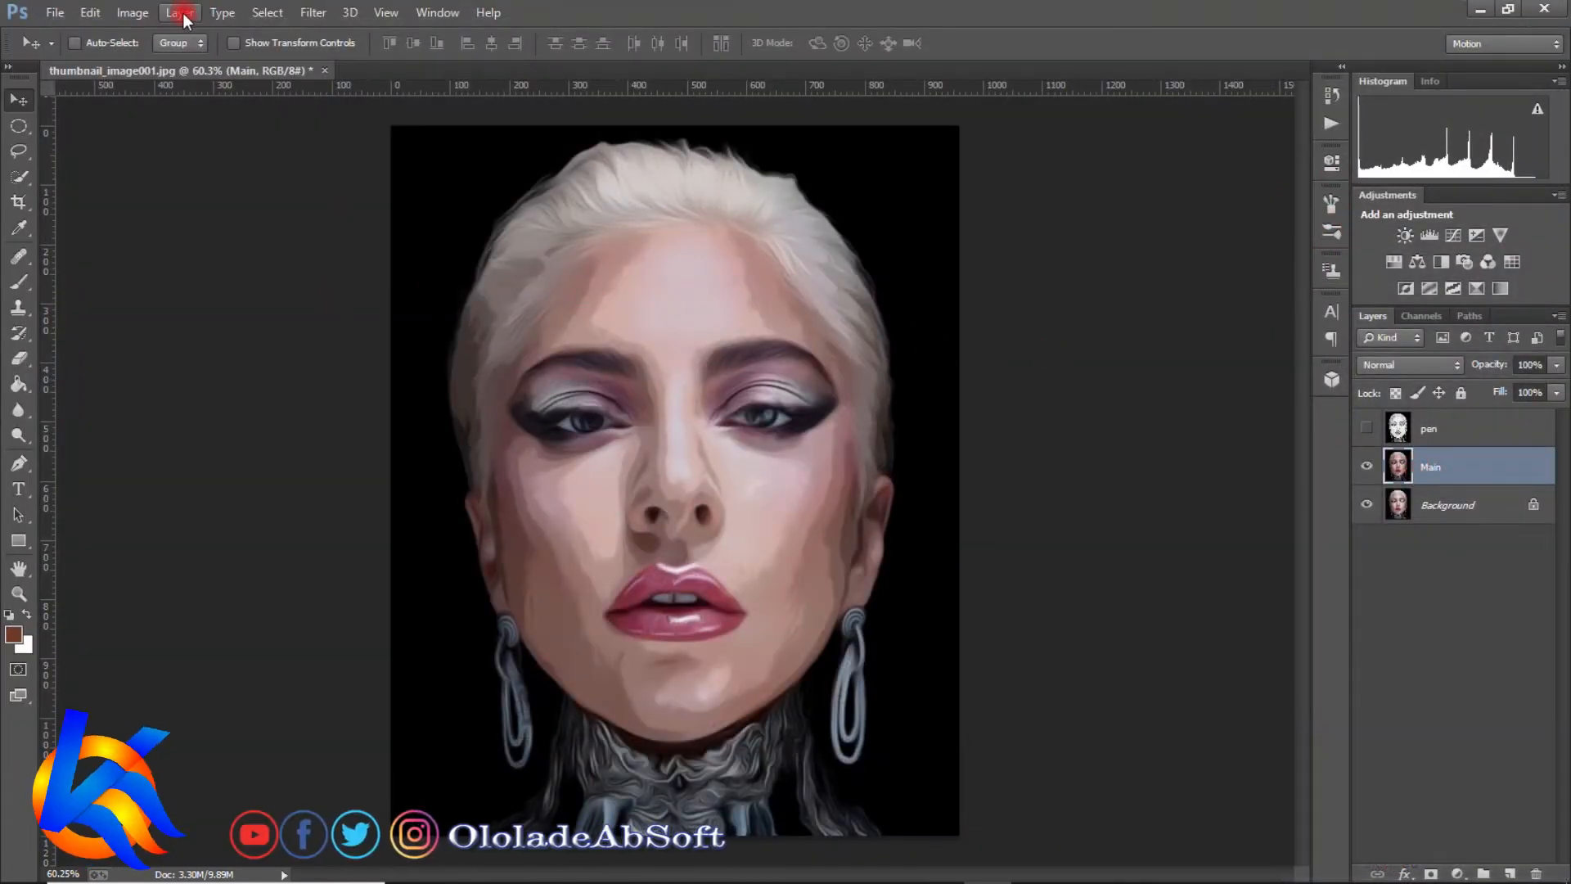
- Apply a Levels adjustment directly to the Main layer with the black output level raised to 20
left_click(125, 13)
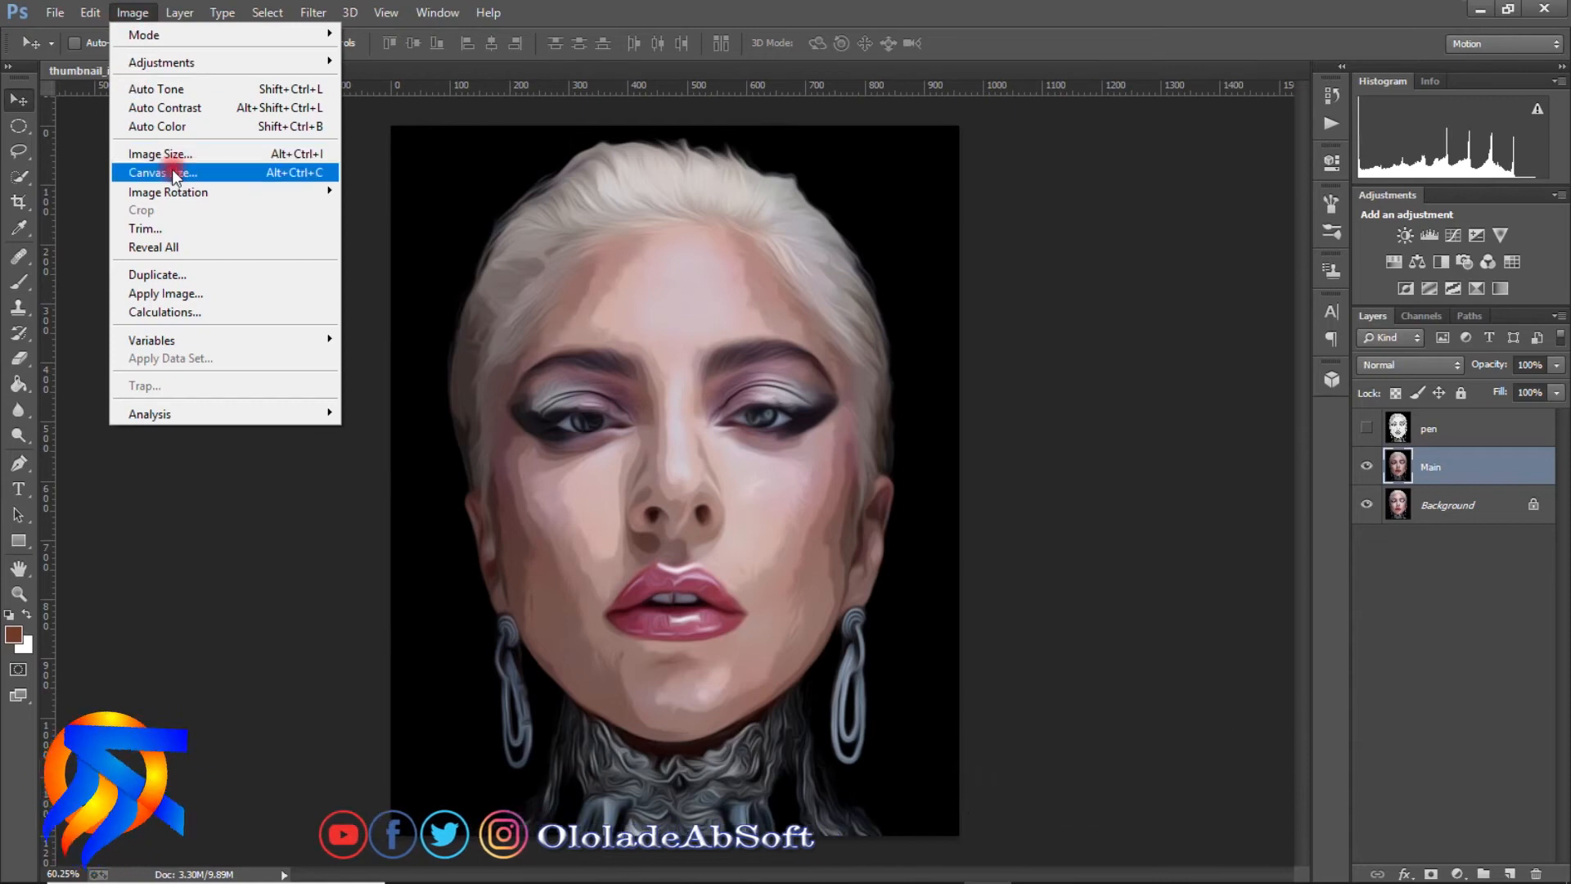
mouse_move(299, 61)
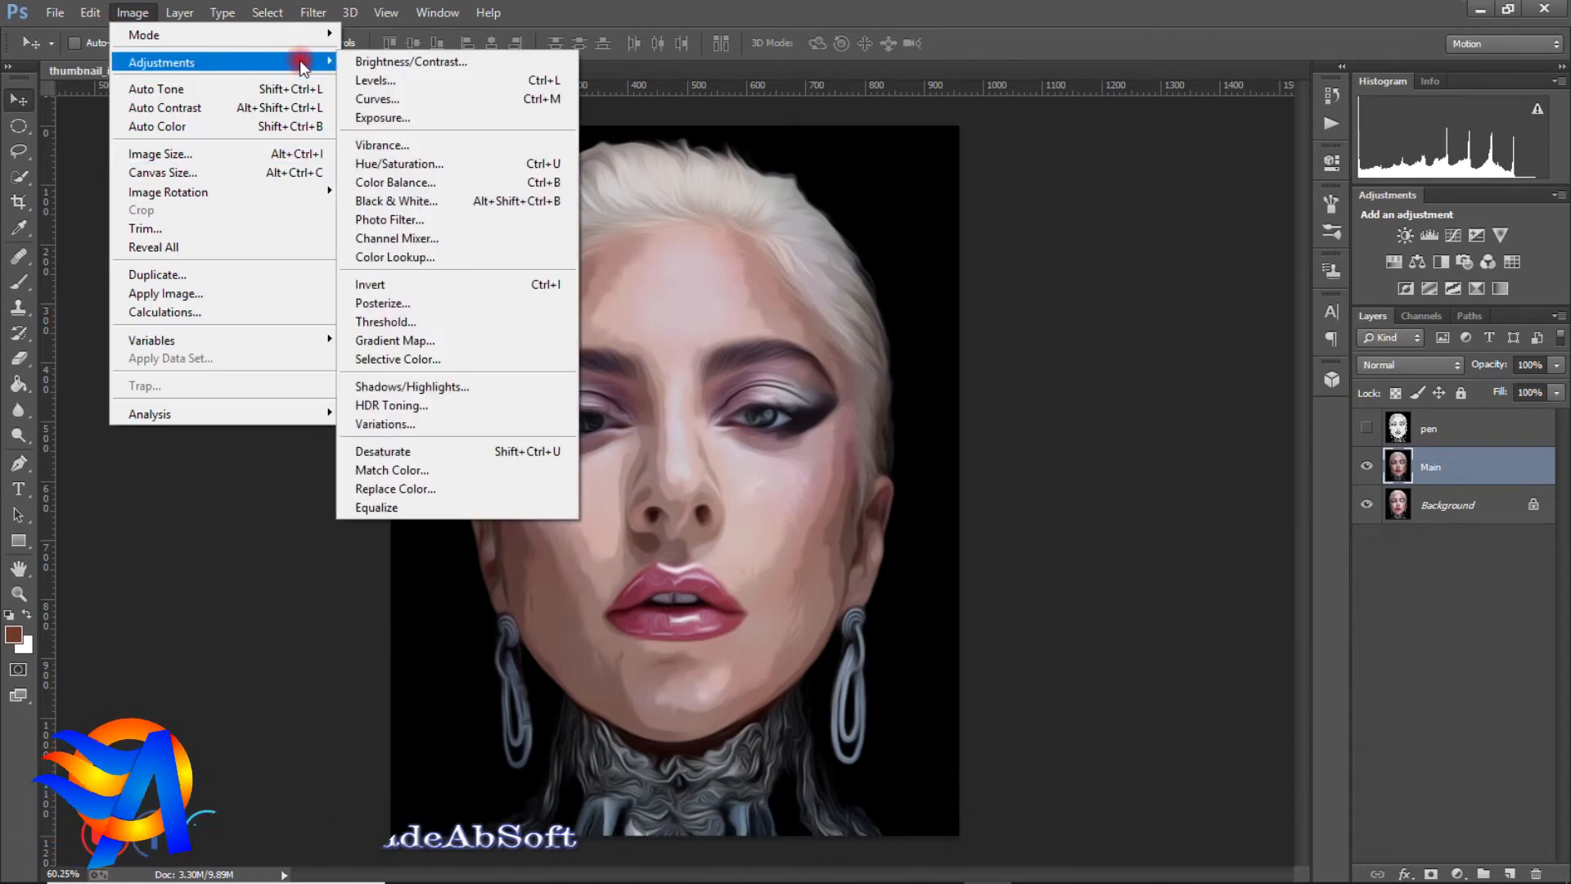
left_click(374, 82)
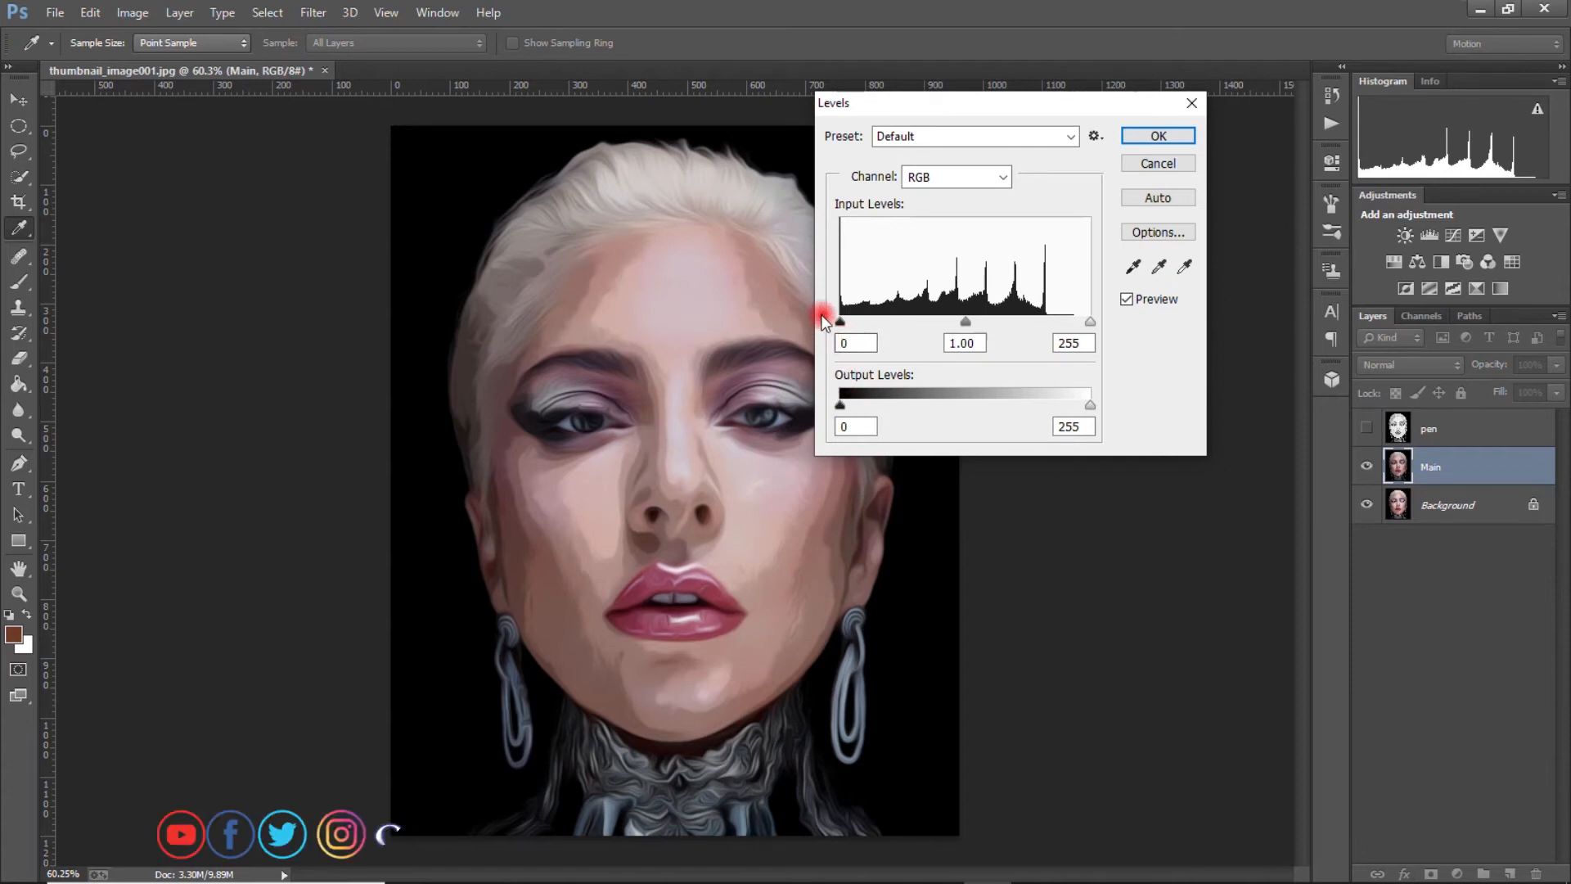
left_click_drag(846, 401, 862, 410)
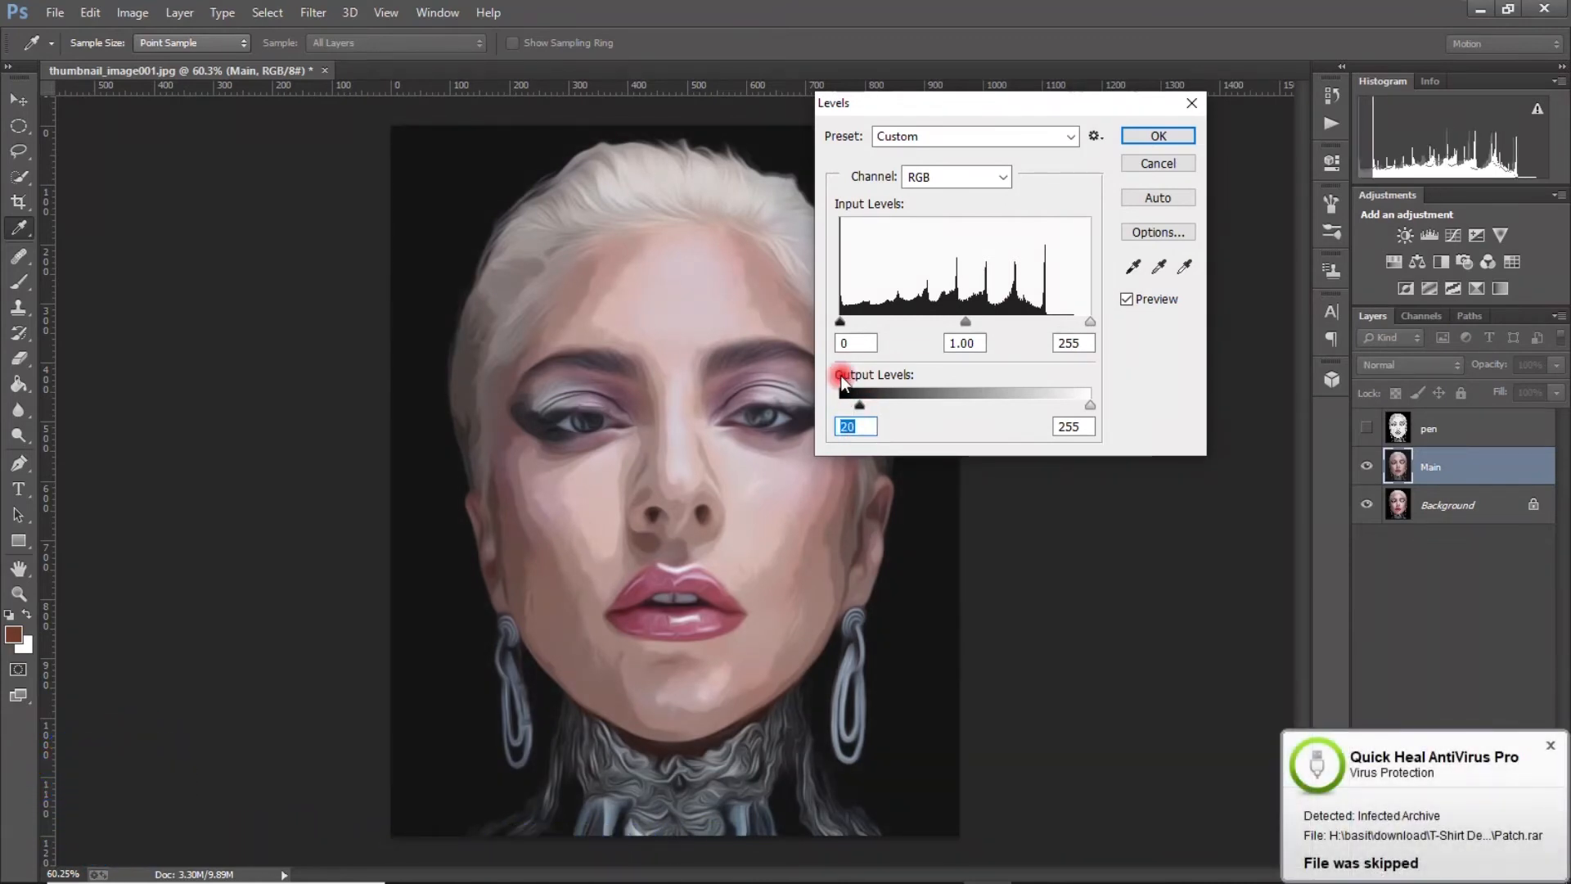
mouse_move(840, 330)
left_mouse_down()
mouse_move(857, 324)
mouse_move(828, 333)
left_mouse_up()
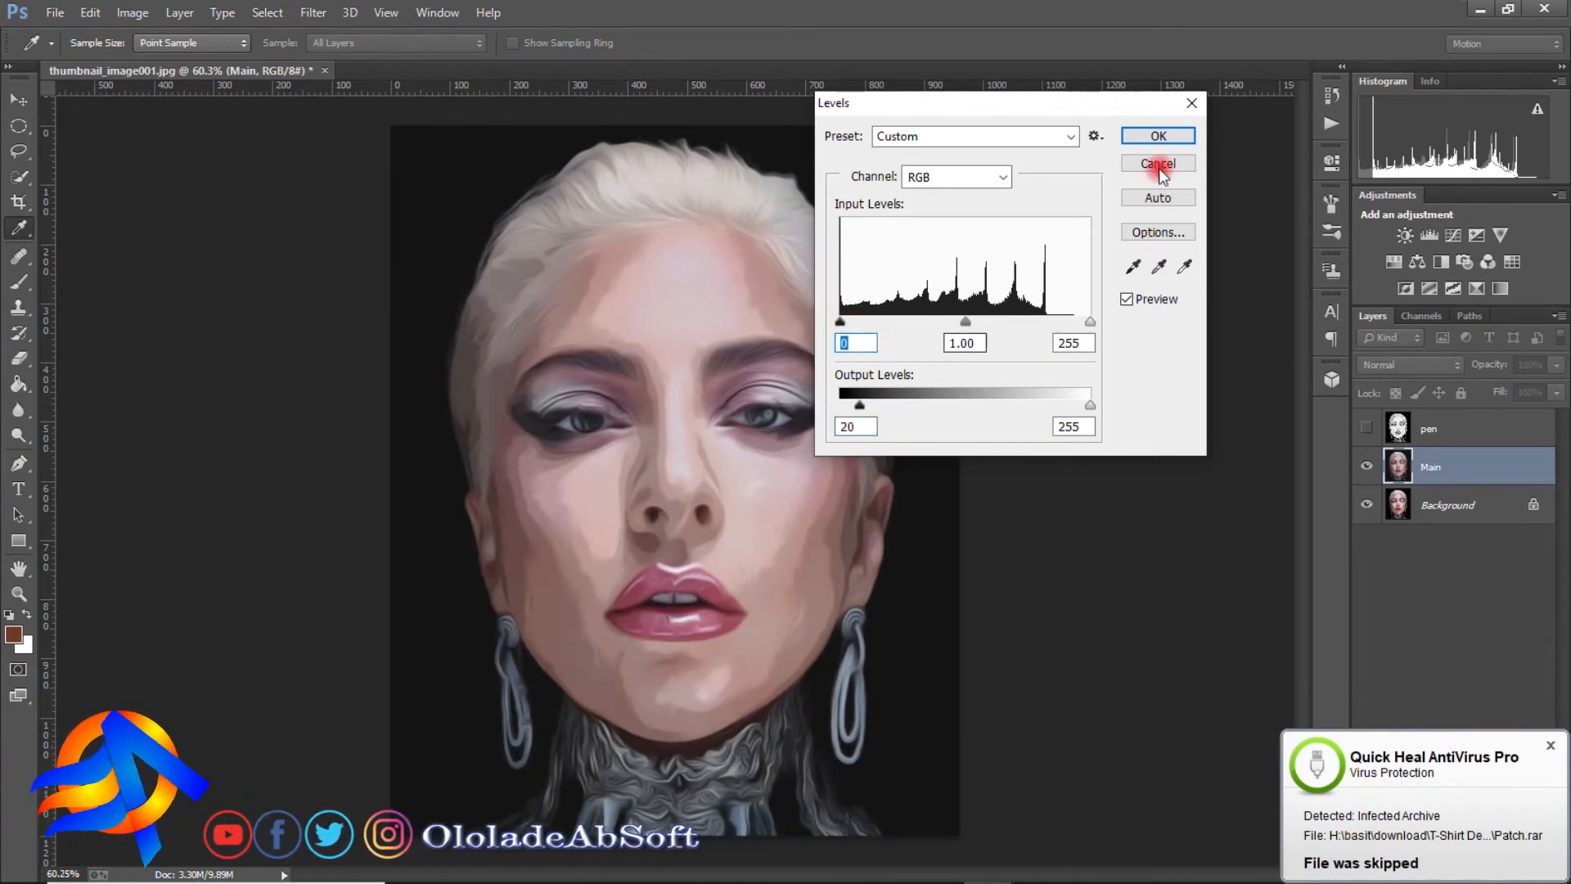
left_click(1159, 135)
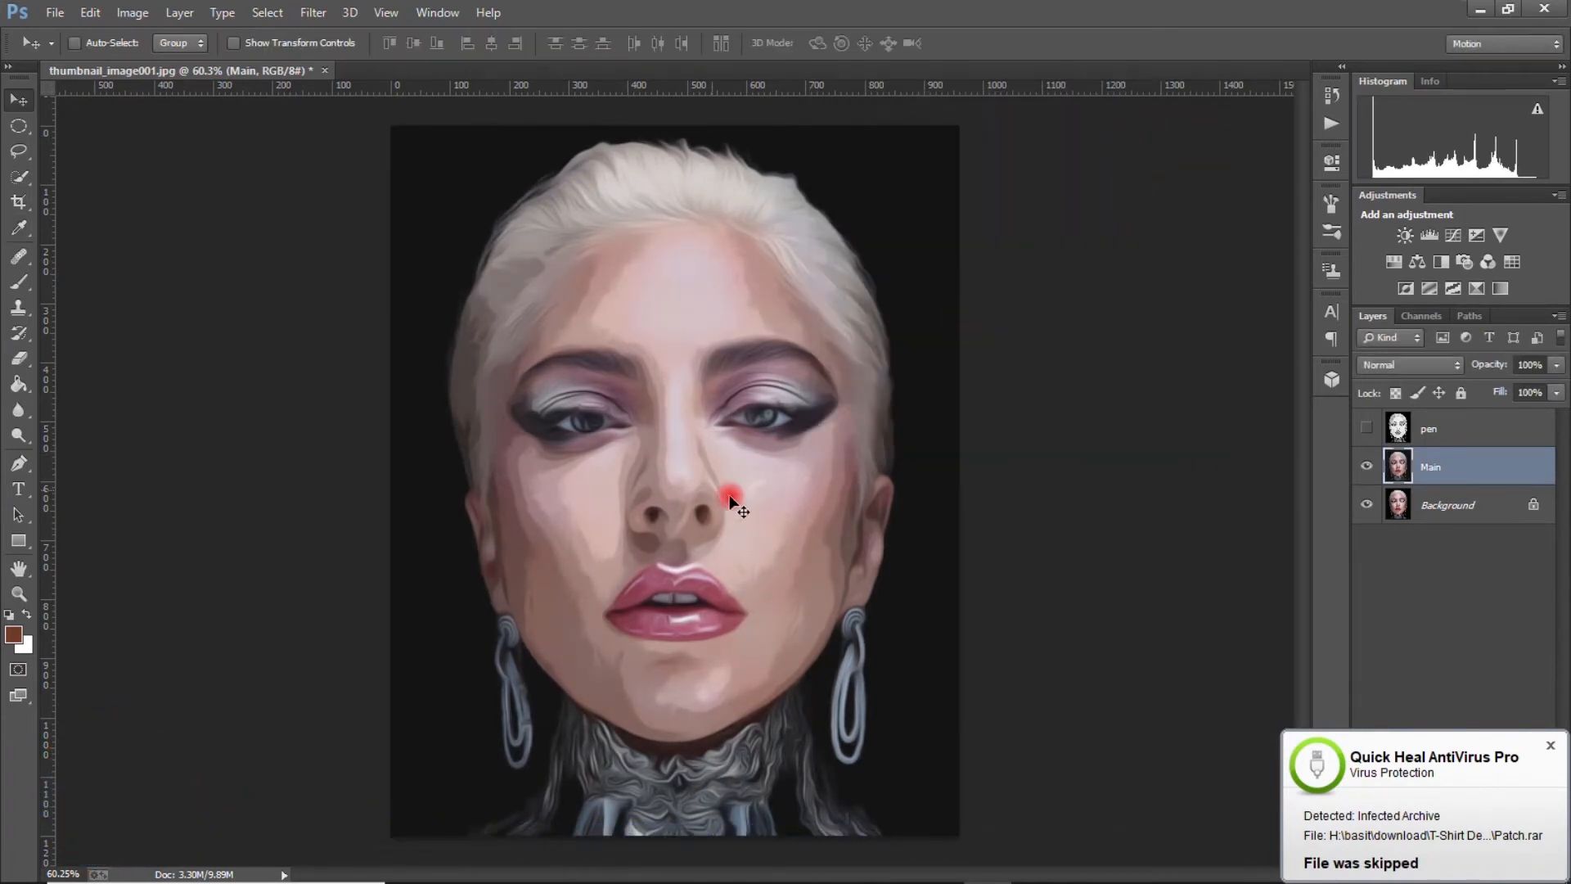
- Apply a Hue/Saturation adjustment to the Main layer with saturation 40
left_click(185, 12)
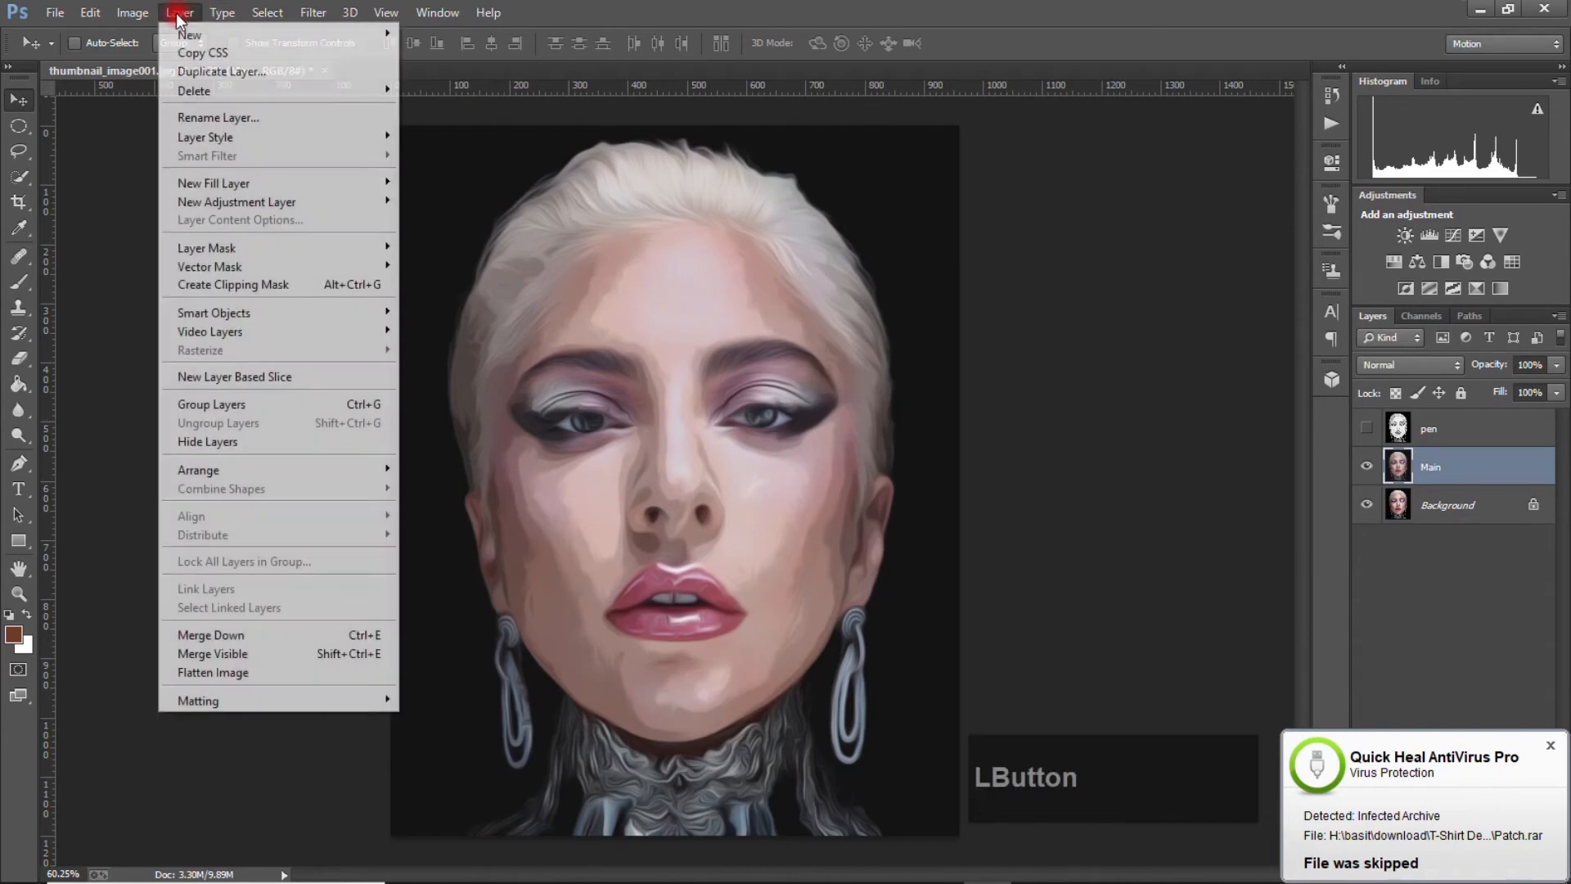
mouse_move(135, 13)
mouse_move(238, 62)
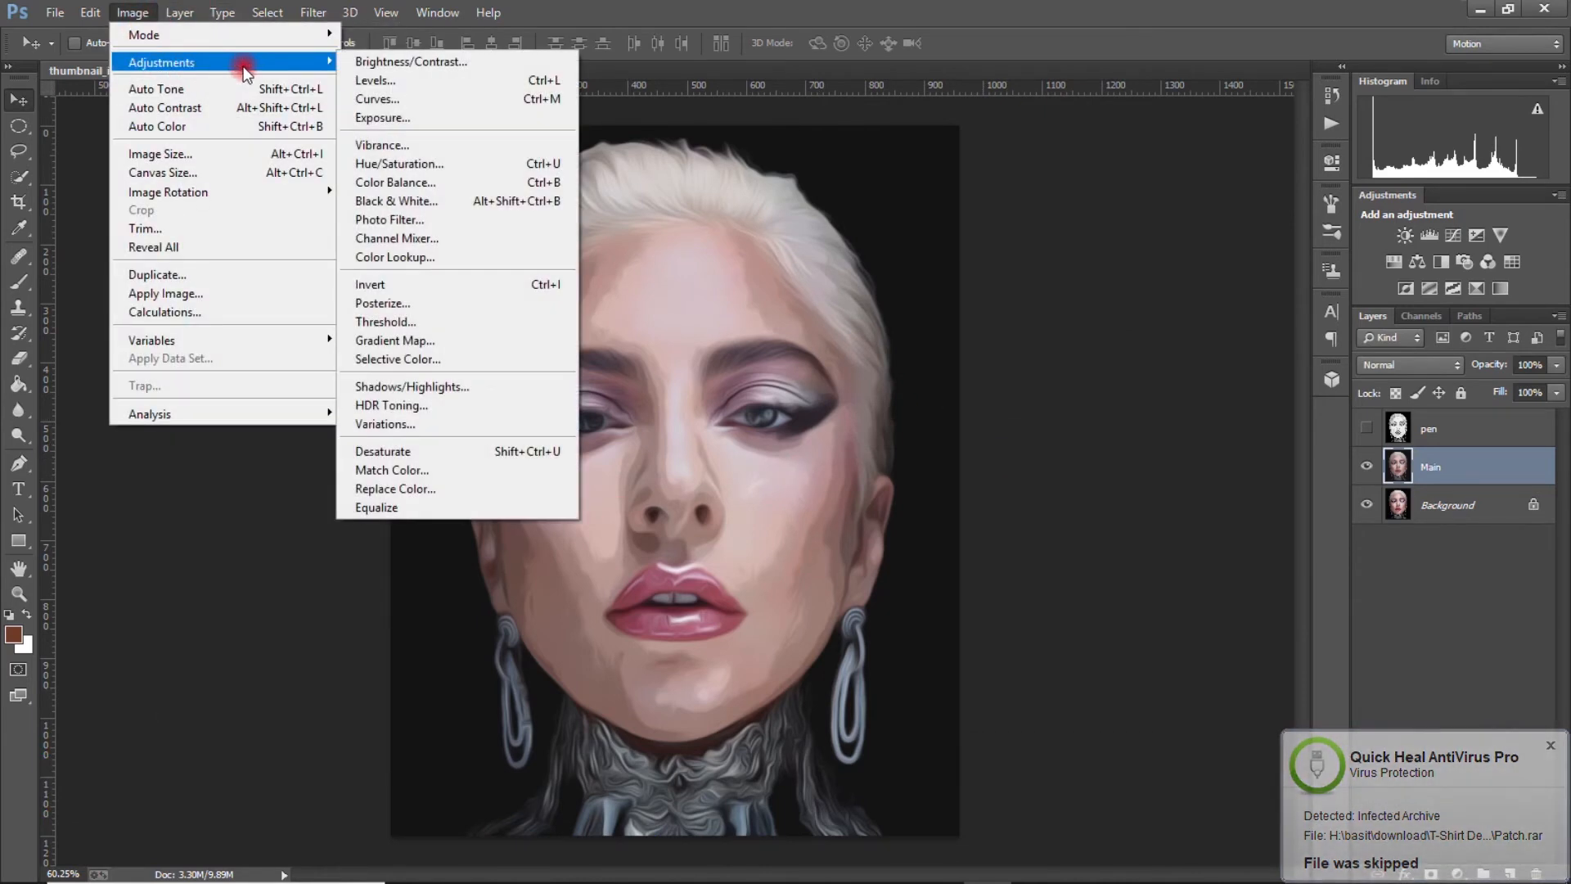
left_click(401, 164)
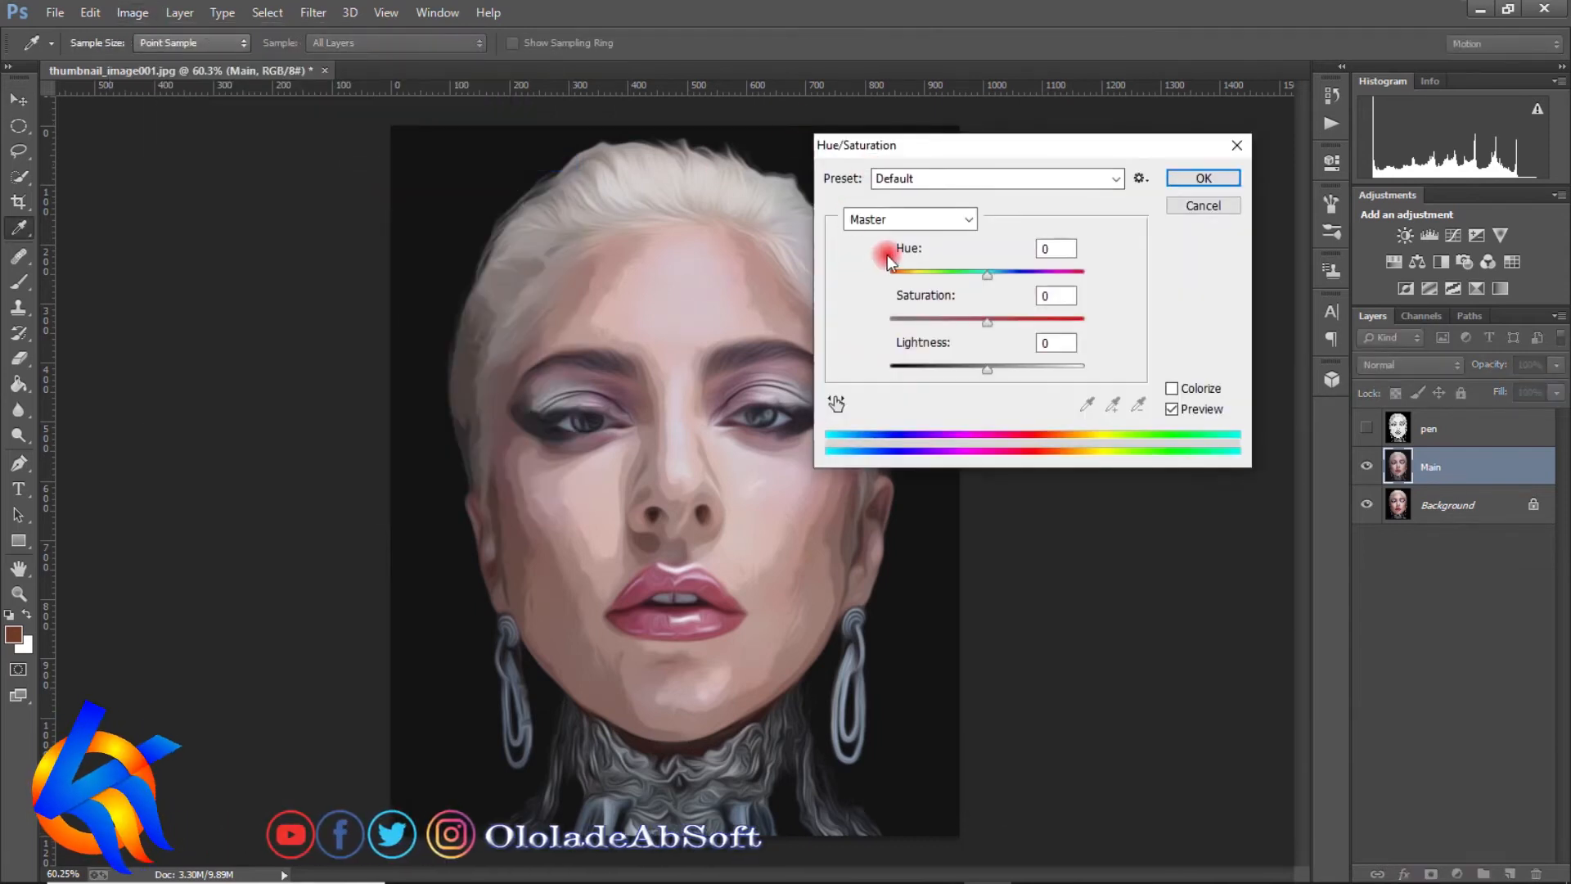
left_click(1046, 296)
type("40")
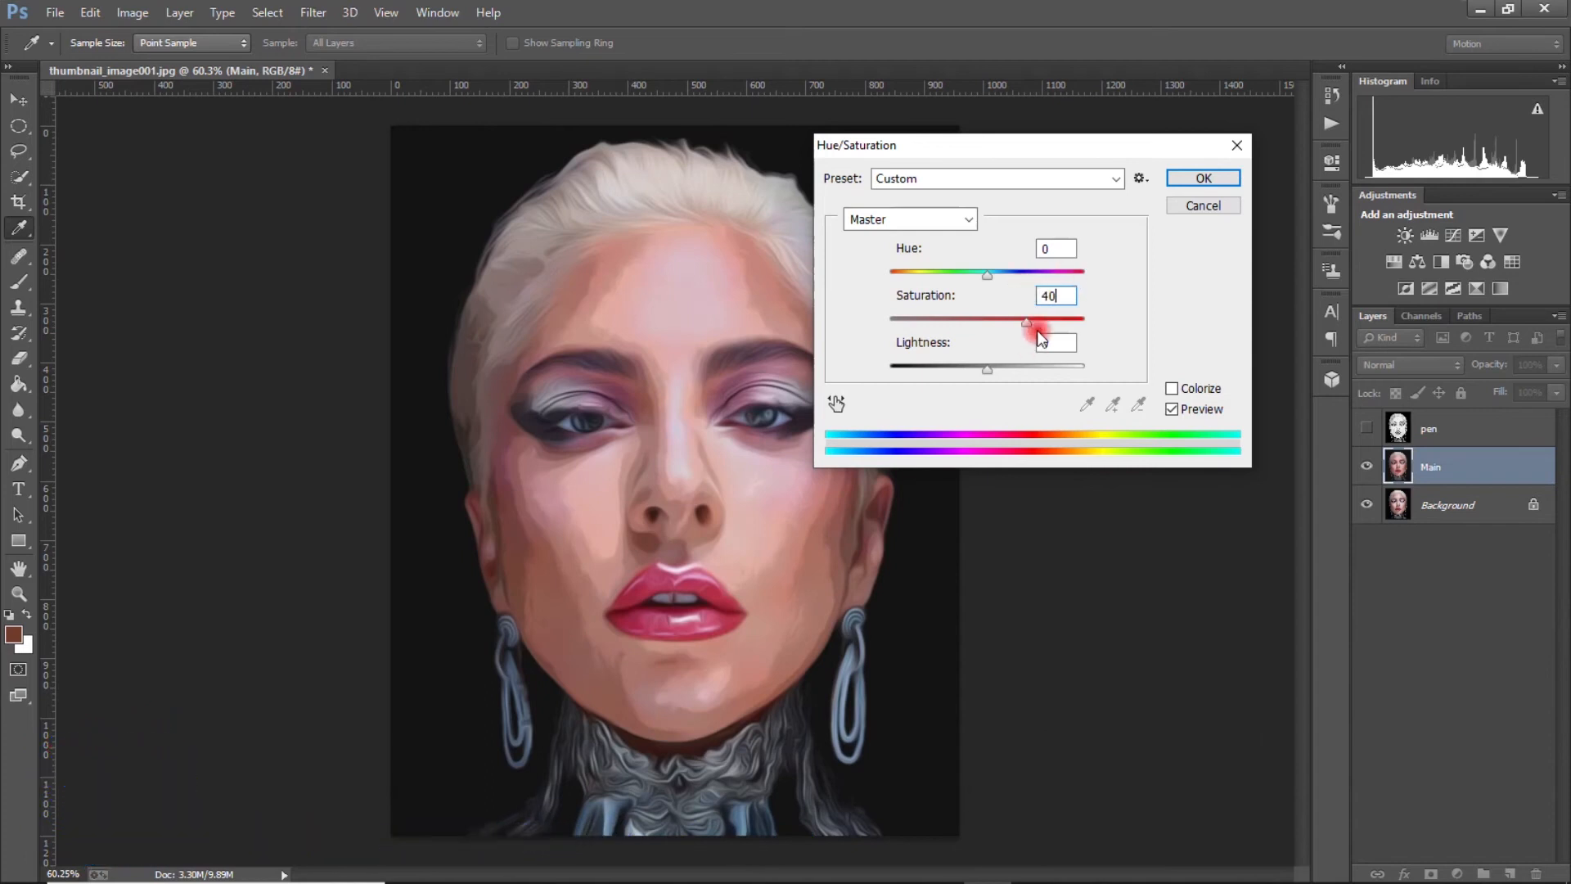
left_click(1205, 178)
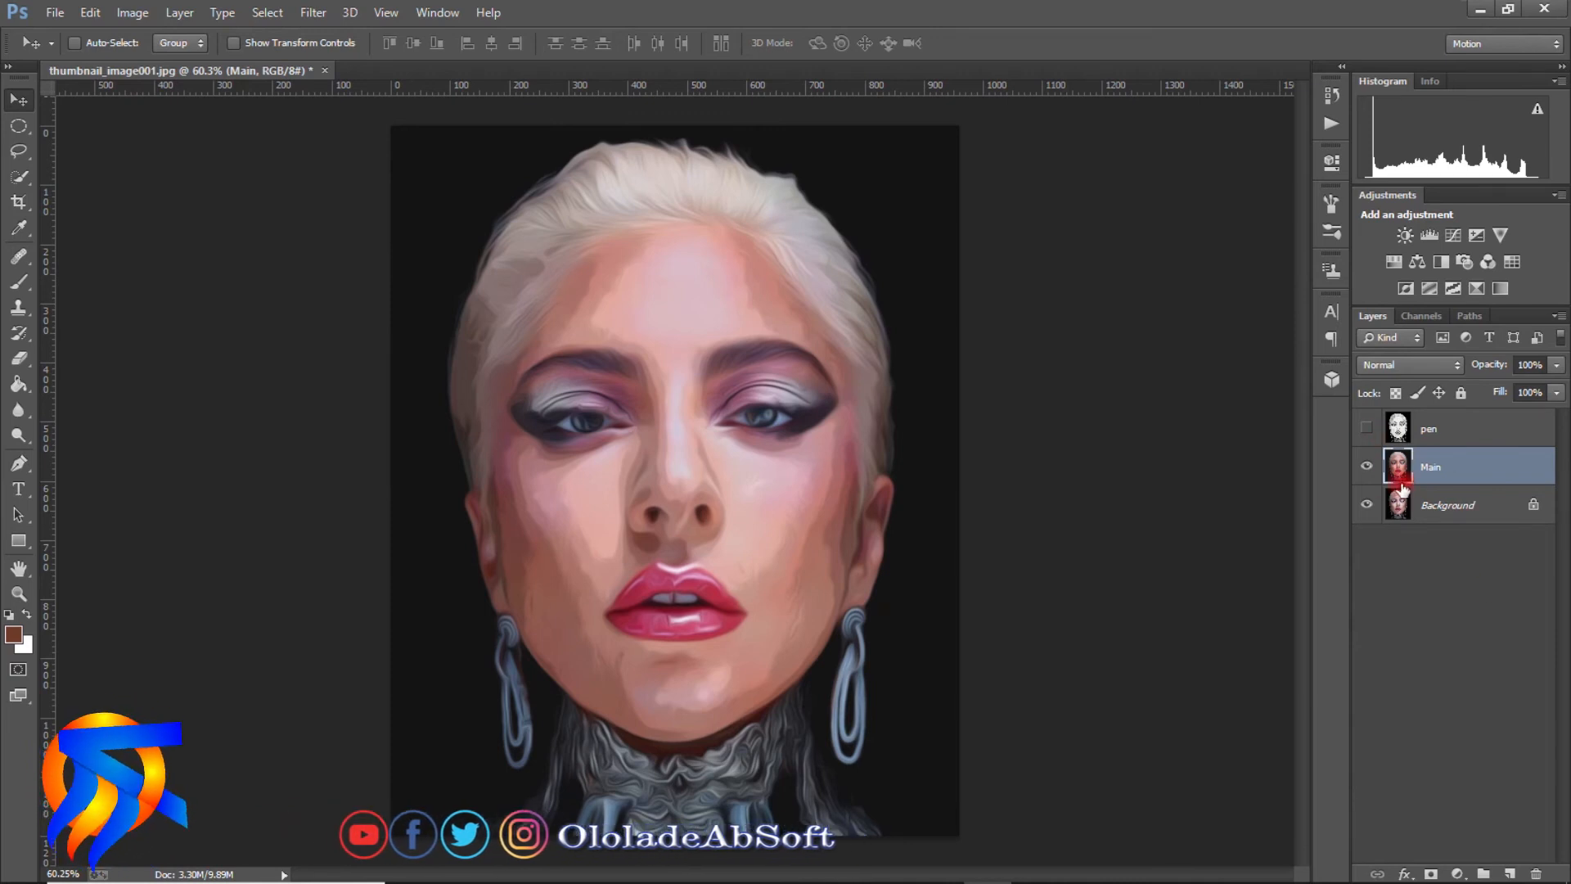
- Make the pen layer visible and set its blend mode to Multiply
left_click(1440, 431)
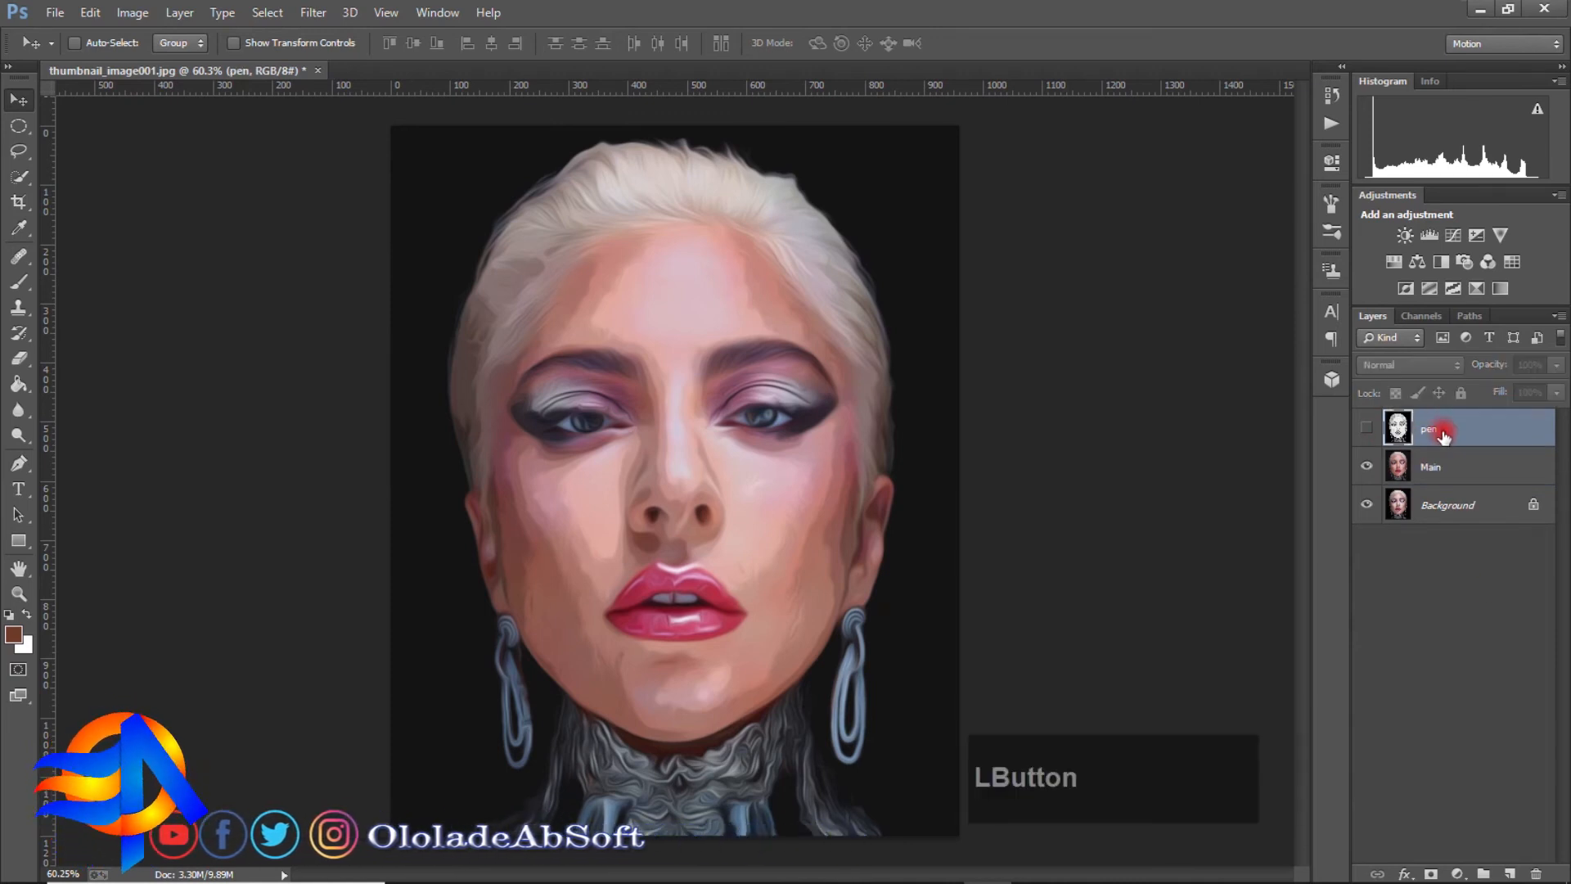
left_click(1366, 427)
left_click_drag(1404, 365, 1388, 450)
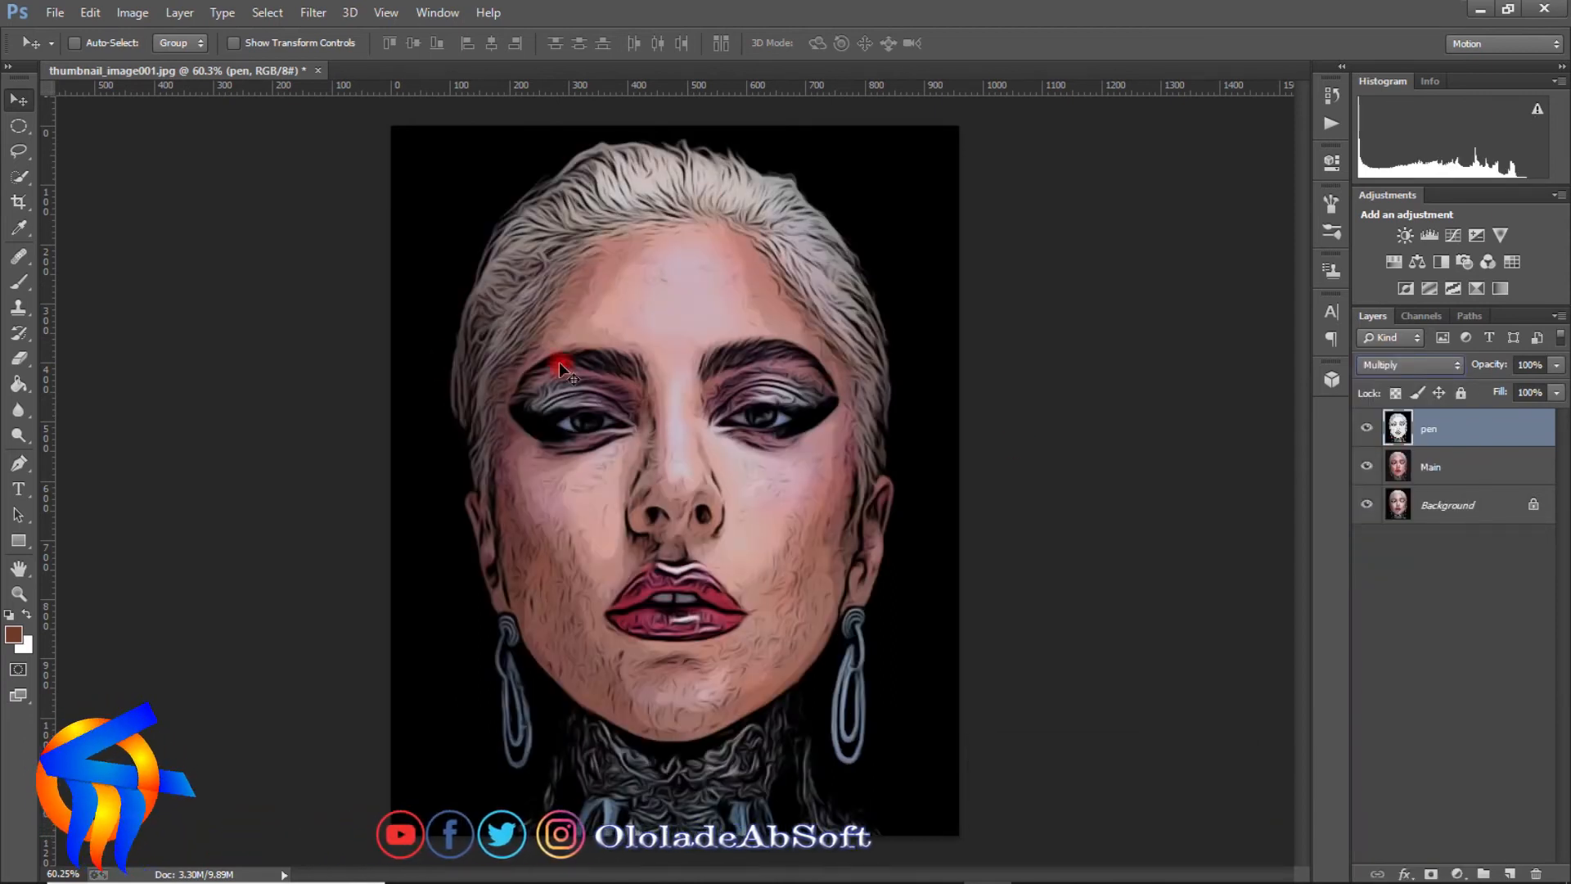
left_click(1428, 418)
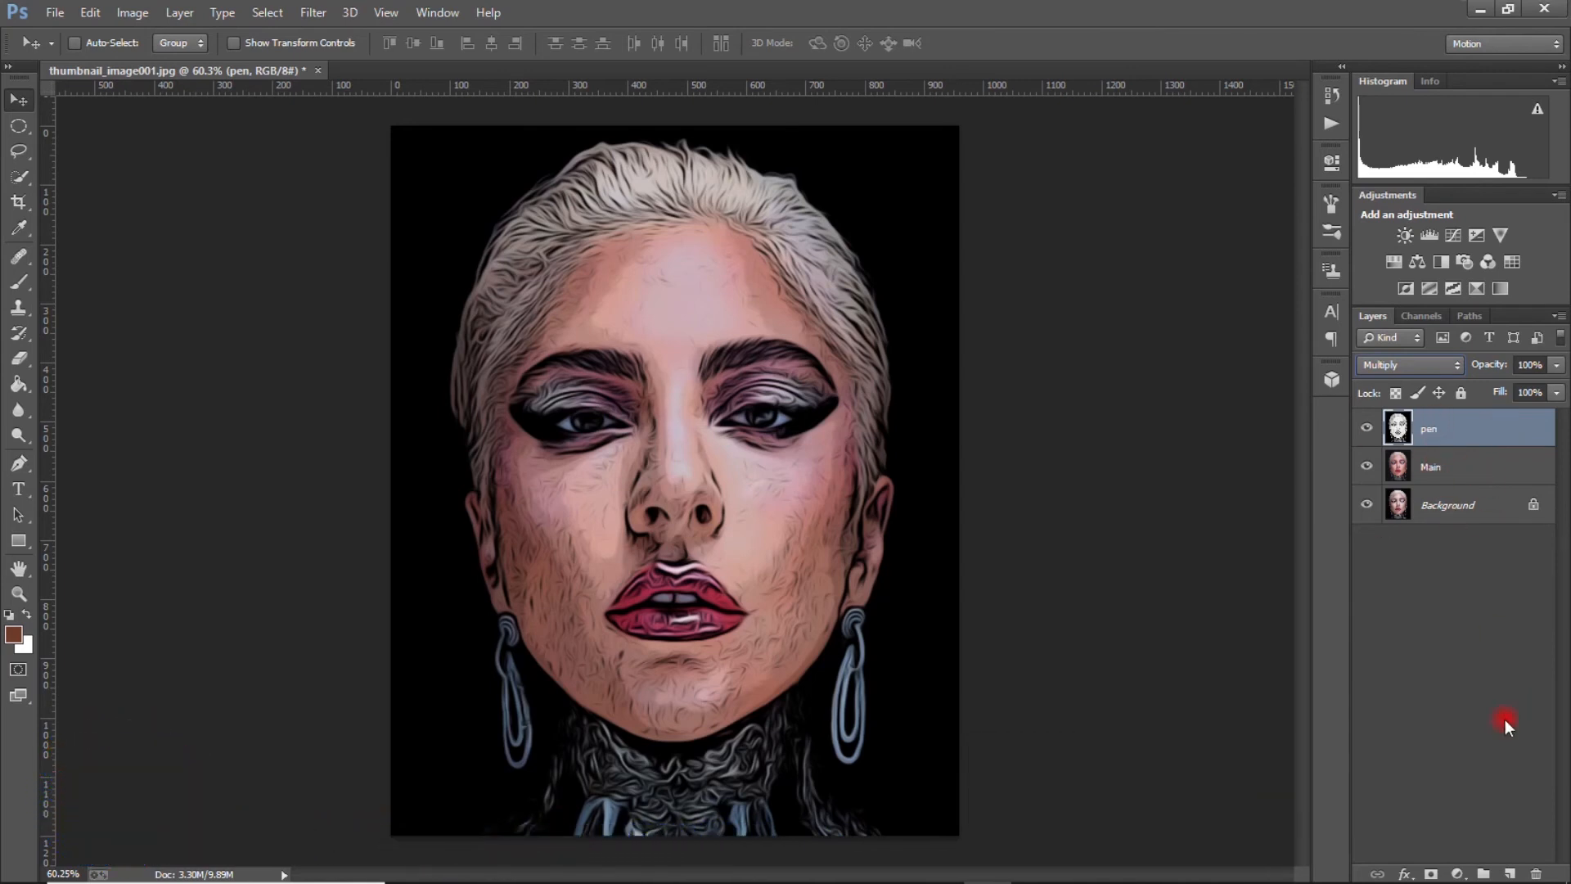
- Add a Levels adjustment layer above the pen layer with black input level 30 and white input level 221
left_click(1456, 871)
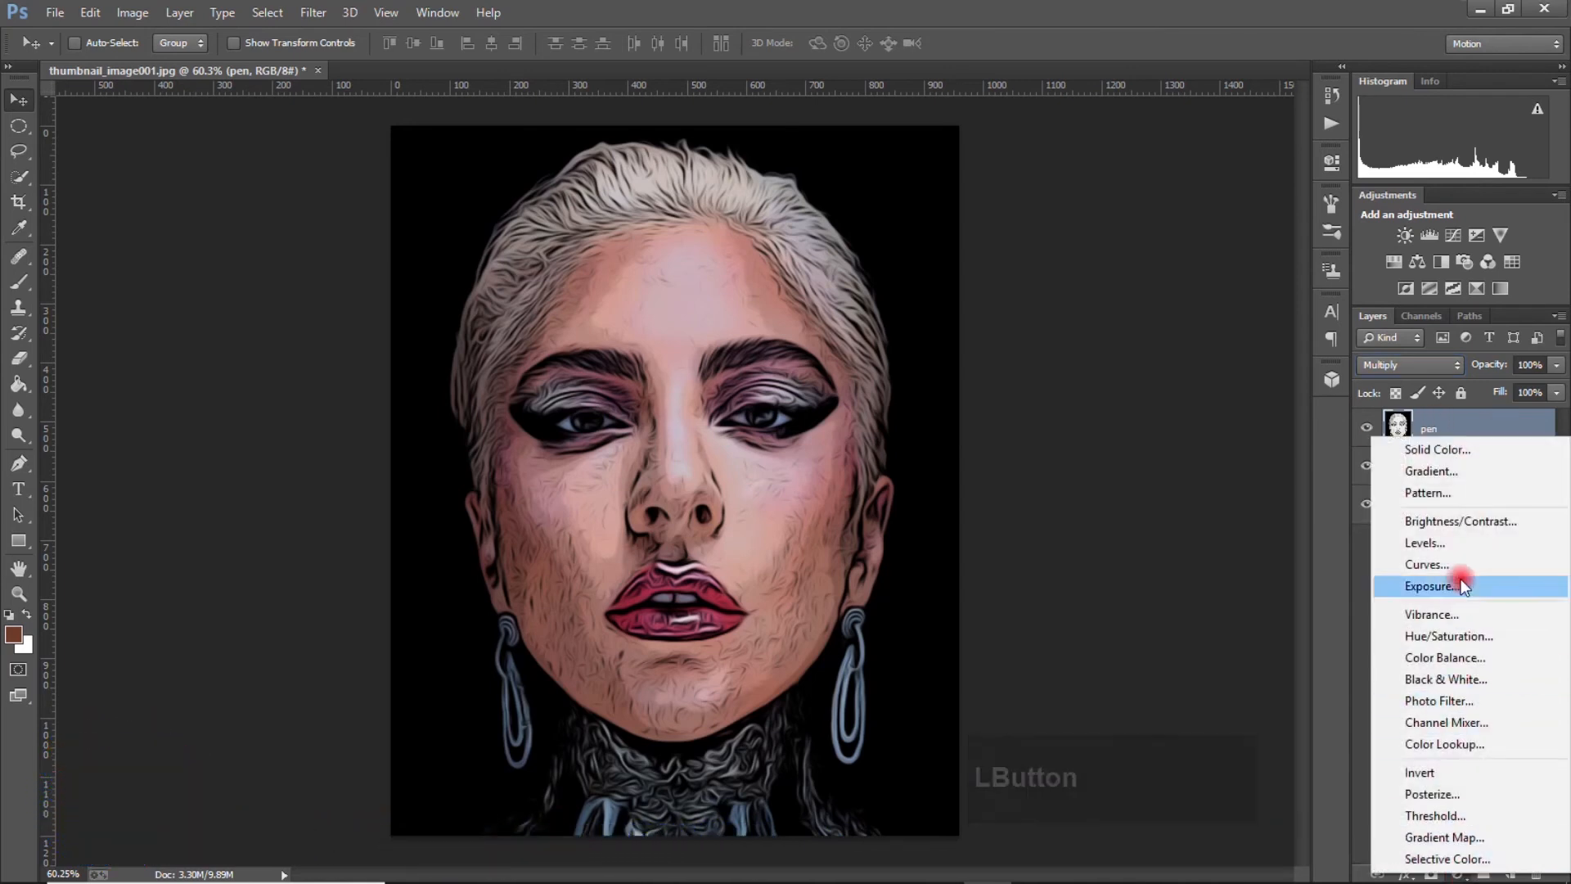
left_click(1436, 545)
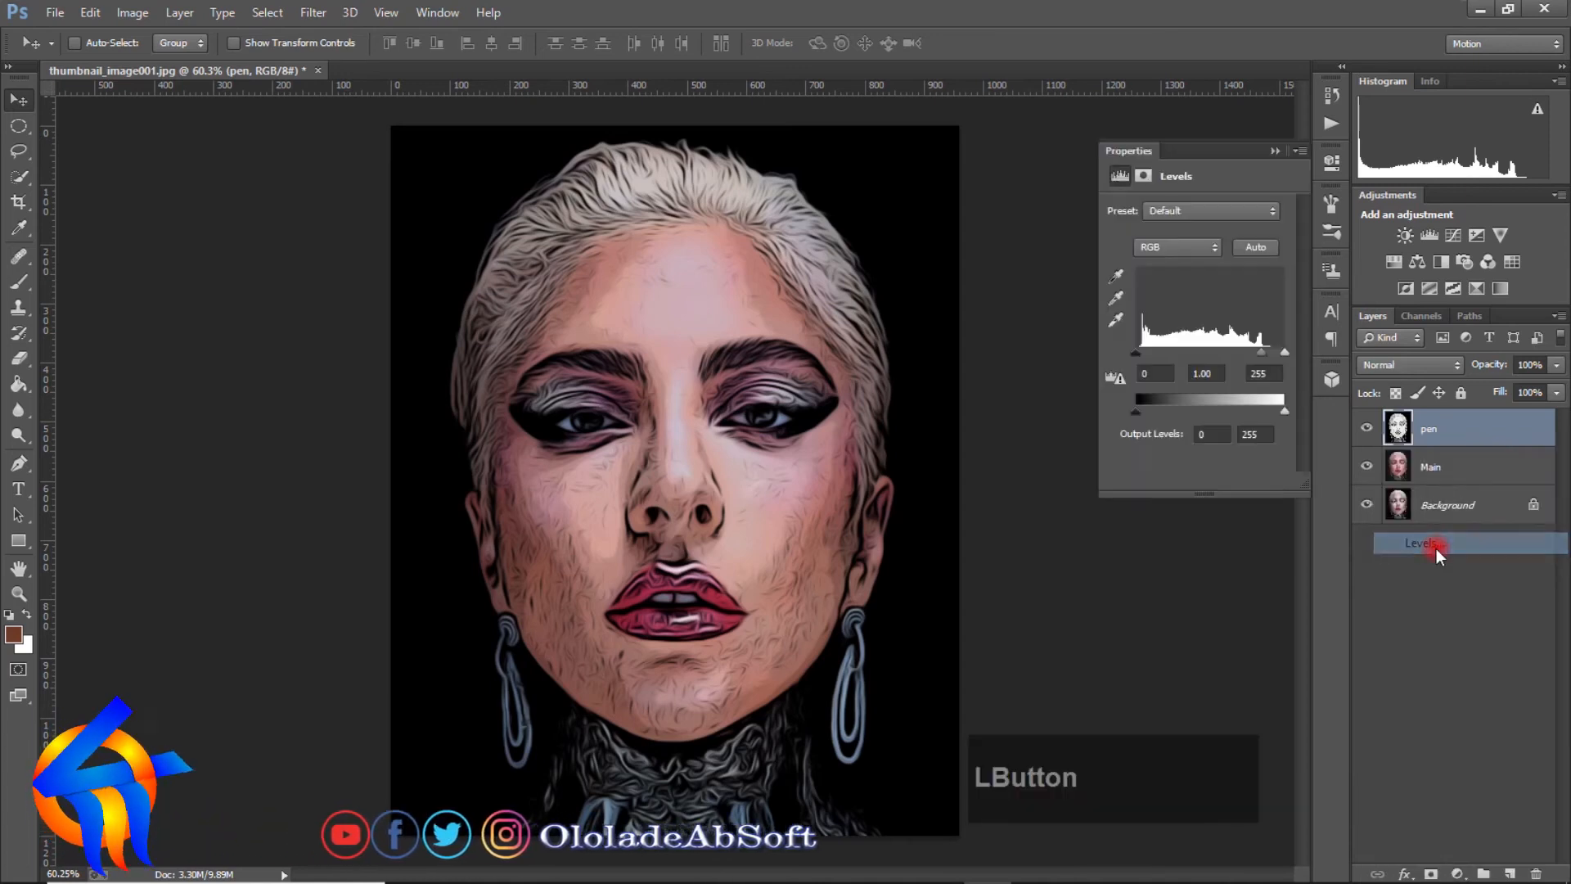
left_click_drag(1135, 351, 1157, 361)
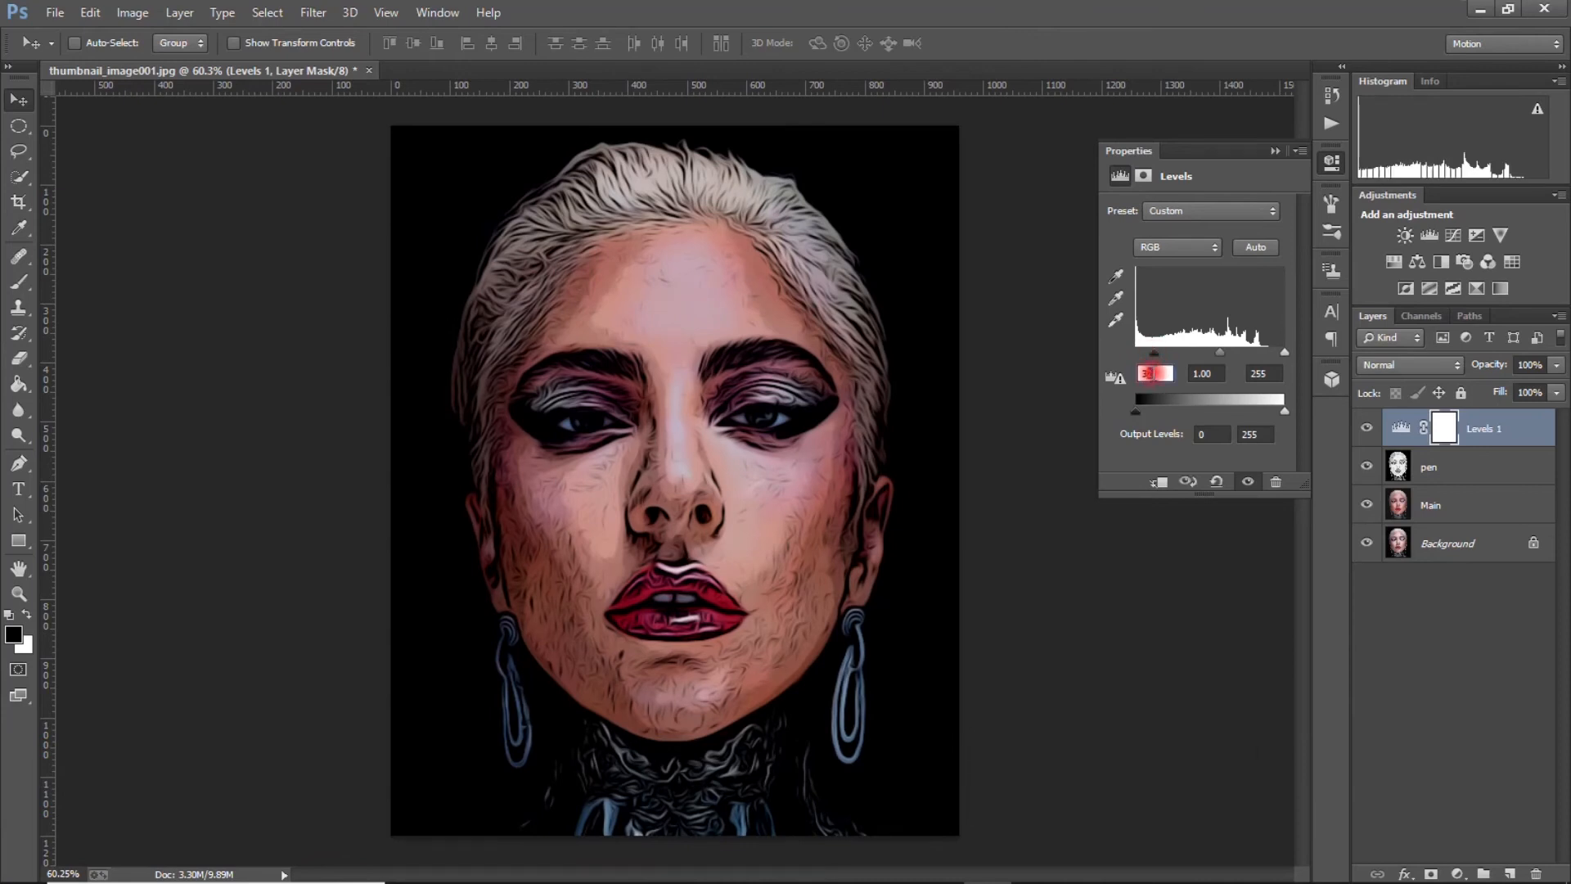
type("0")
mouse_move(1282, 352)
left_mouse_down()
mouse_move(1240, 352)
mouse_move(1265, 352)
left_mouse_up()
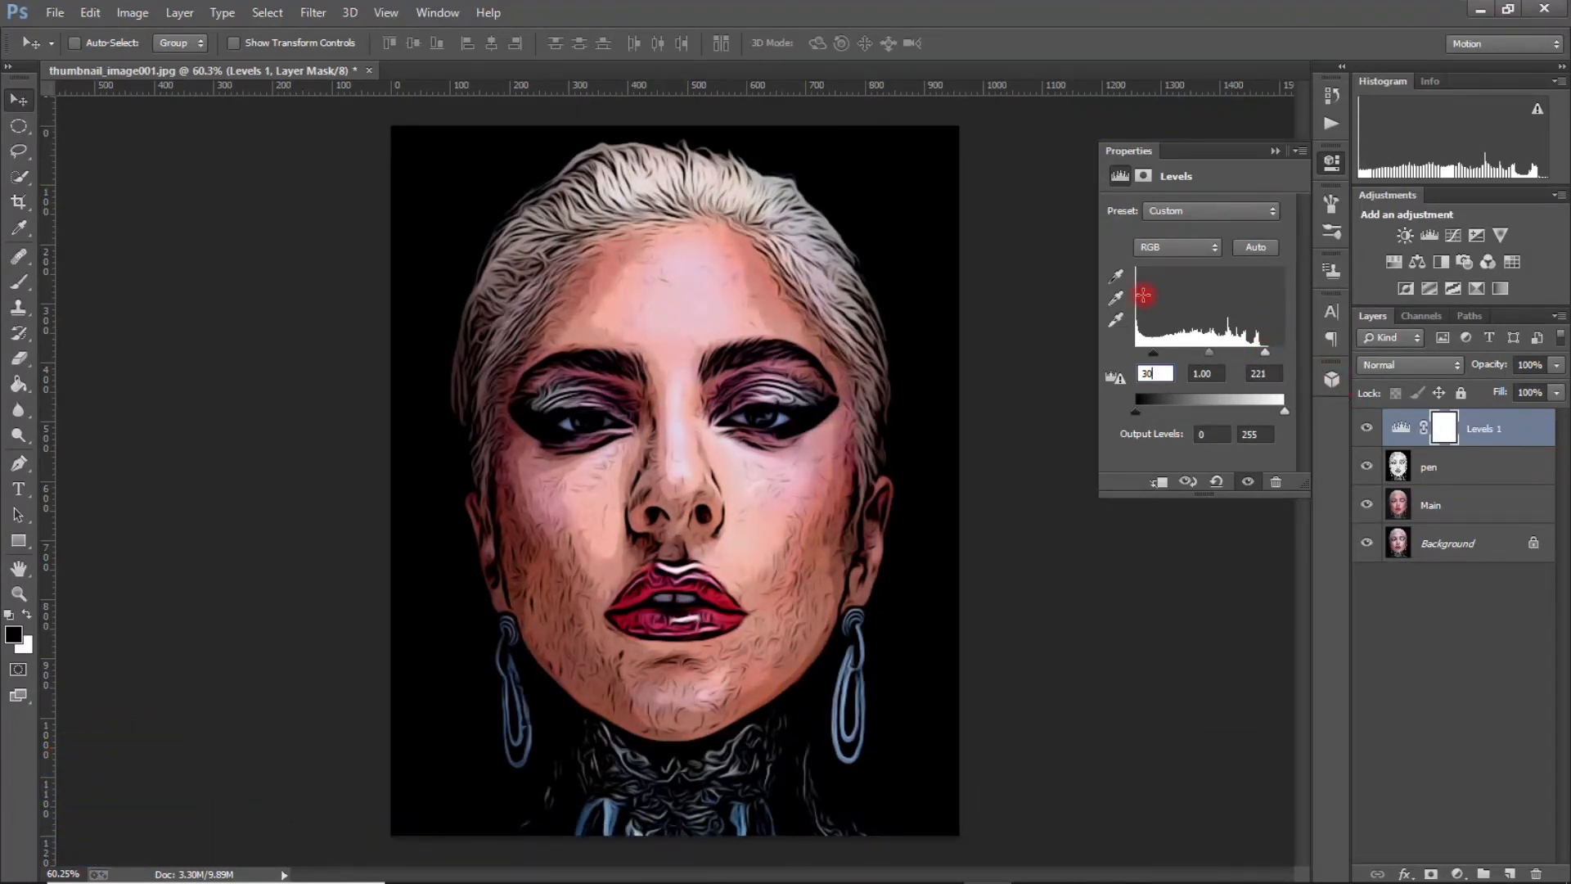
left_click(1270, 151)
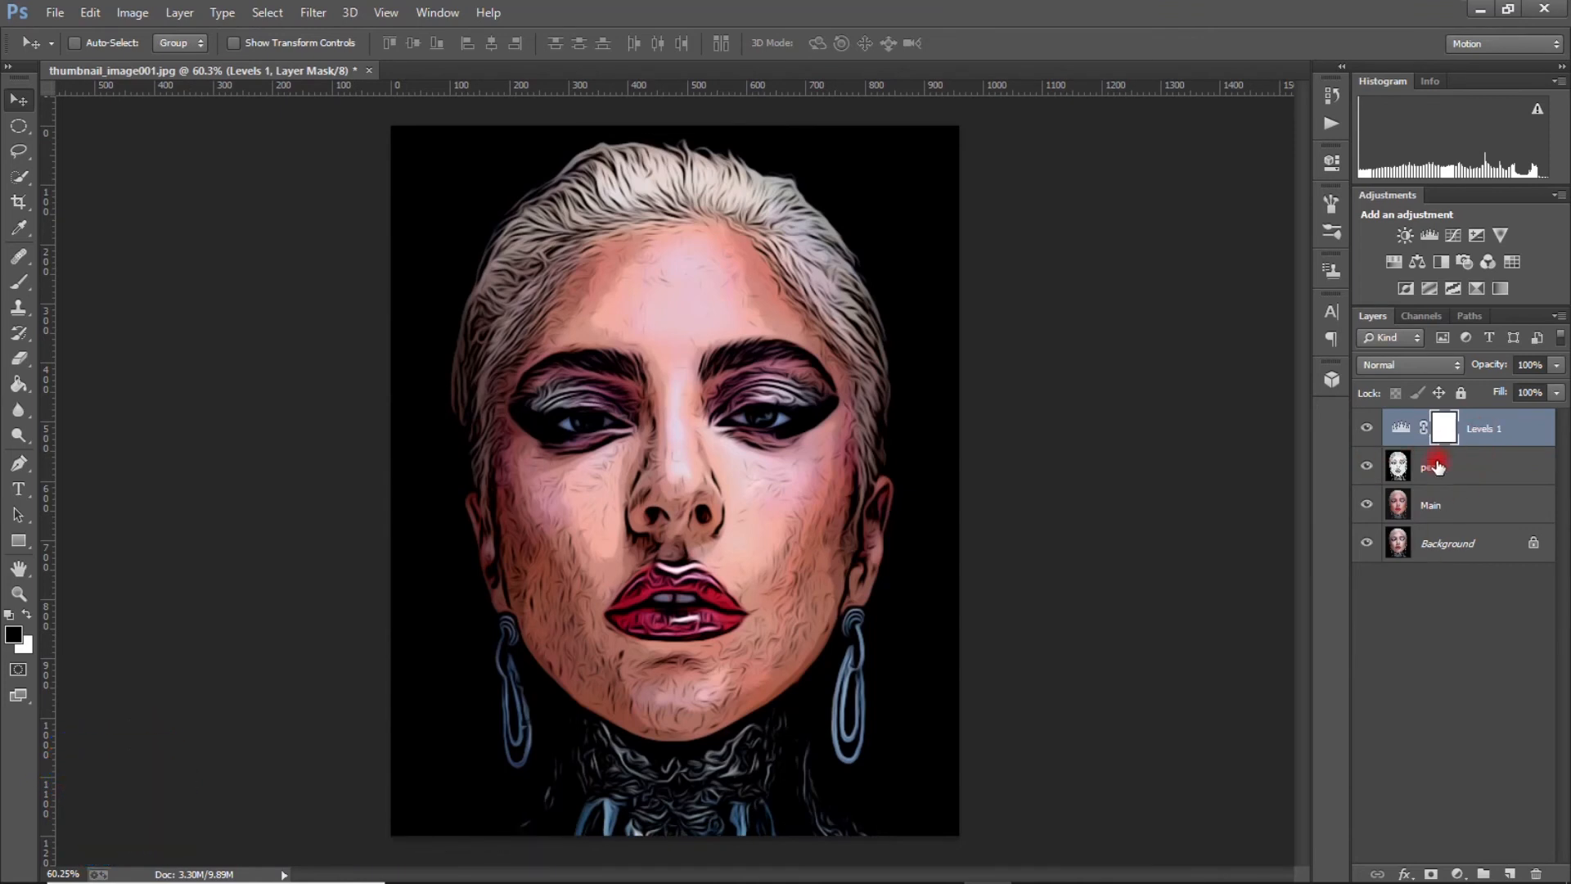
- Add a Color Lookup adjustment layer above the Levels 1 layer using the 3Strip.look 3DLUT file
left_click(1367, 468)
left_click(1367, 469)
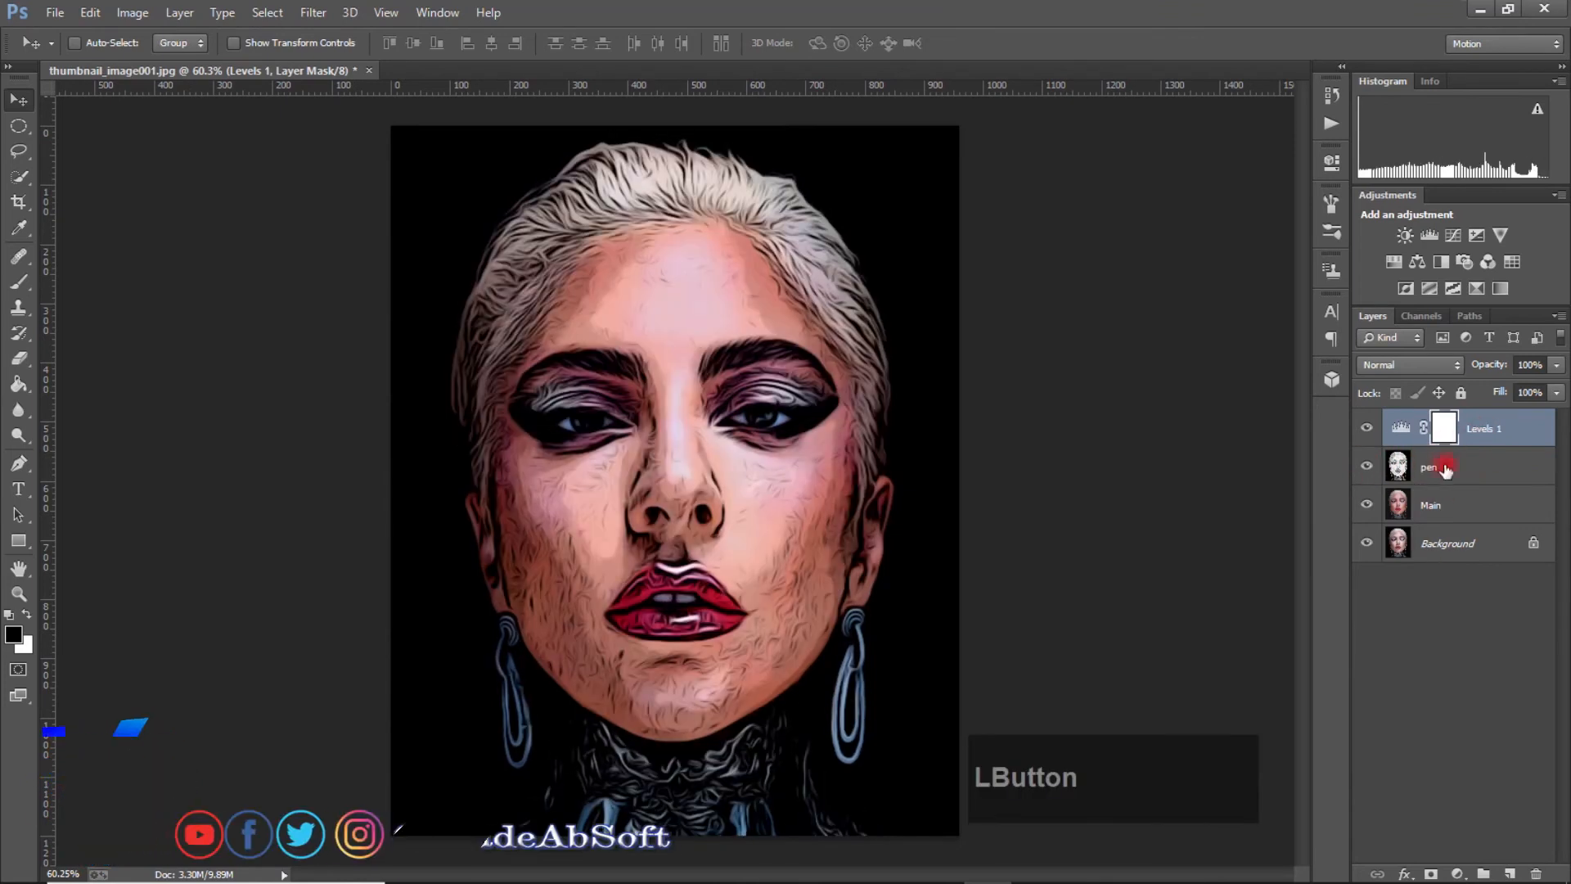
left_click(1472, 434)
left_click(1457, 874)
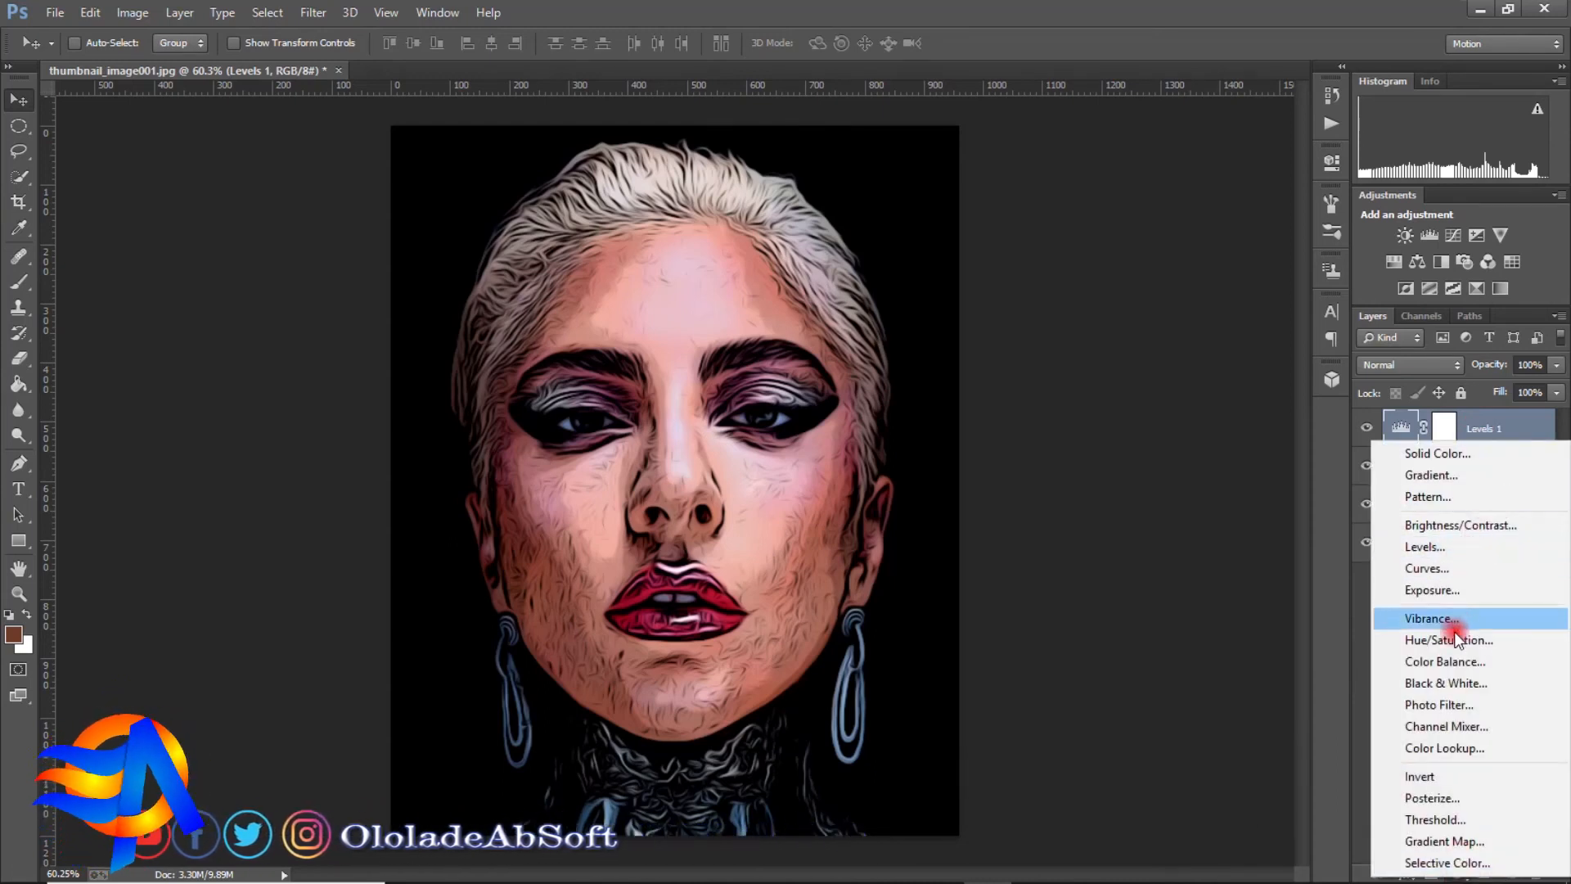
left_click(1443, 746)
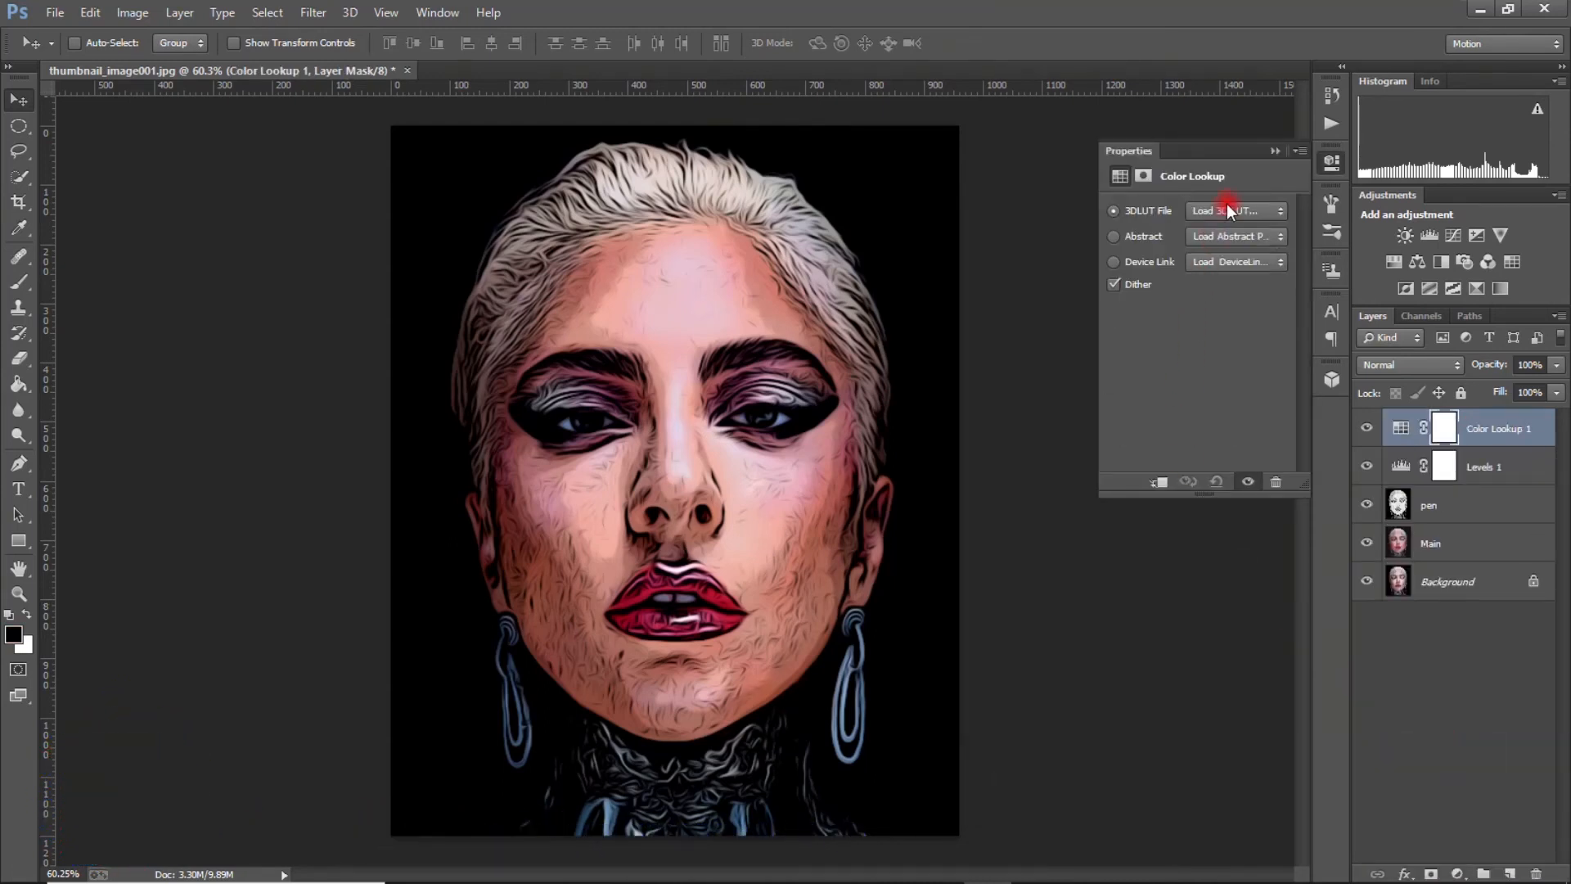
left_click(1230, 211)
left_click(1235, 310)
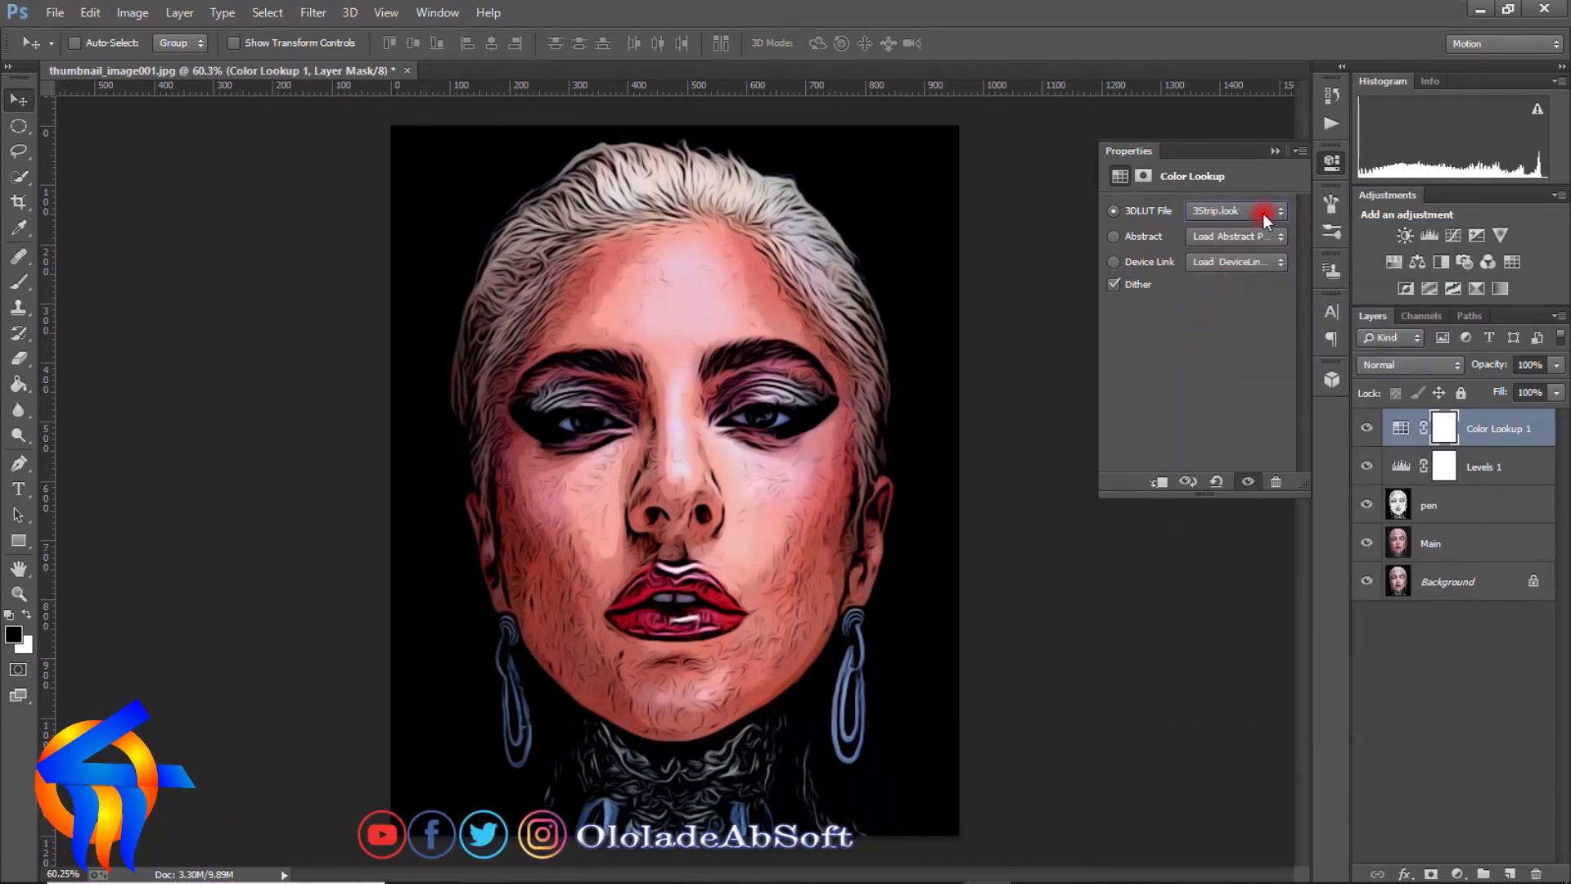
left_click(1273, 150)
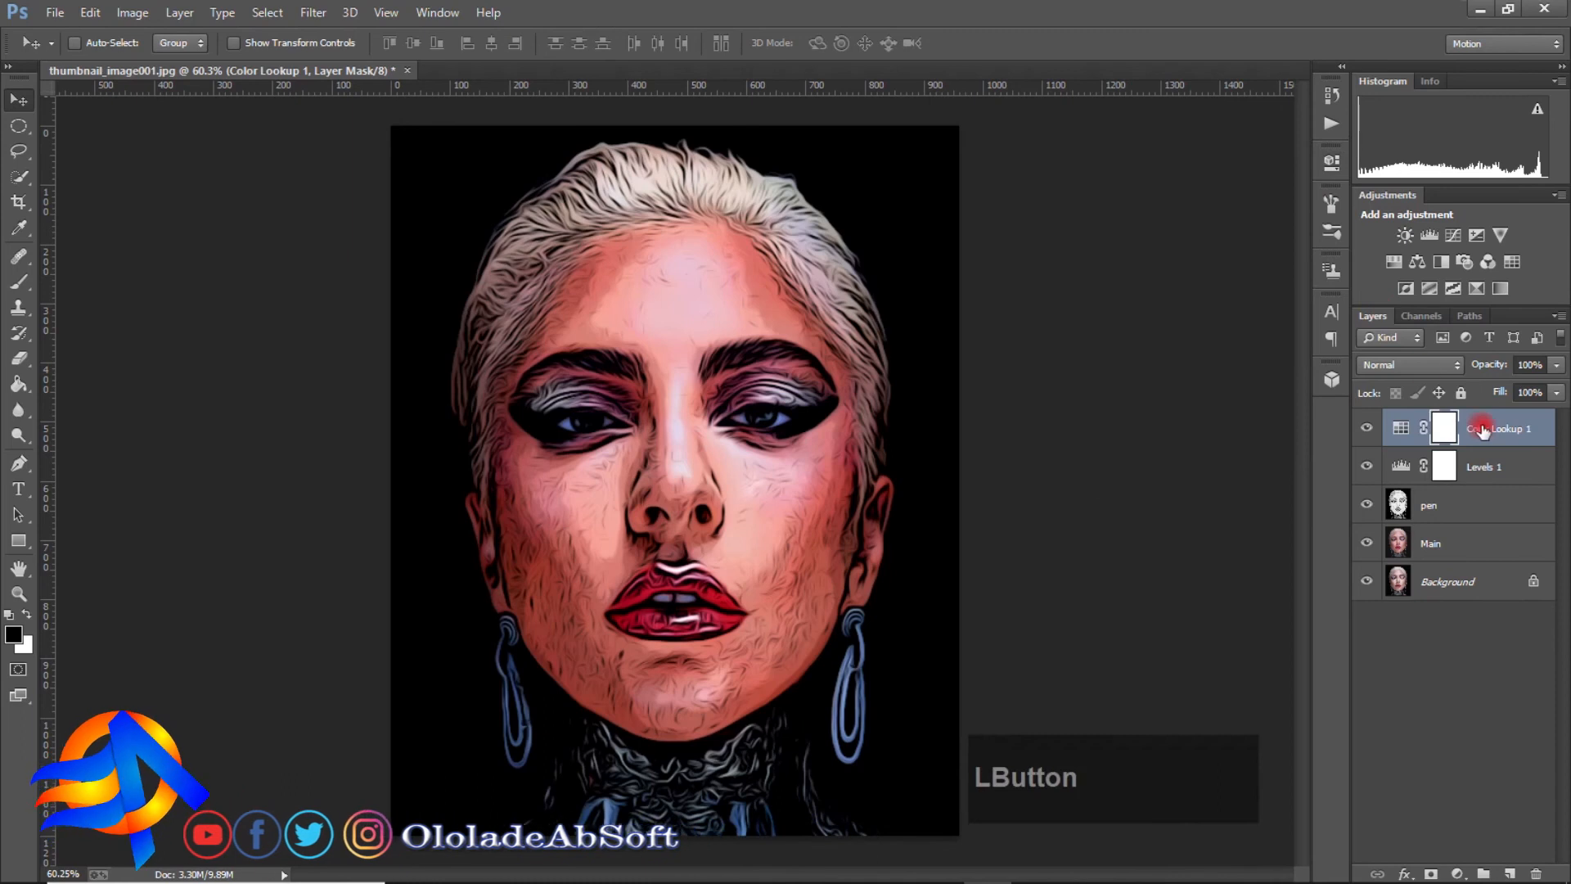
- Reduce the Color Lookup adjustment layer's opacity to 50%
left_click(1554, 365)
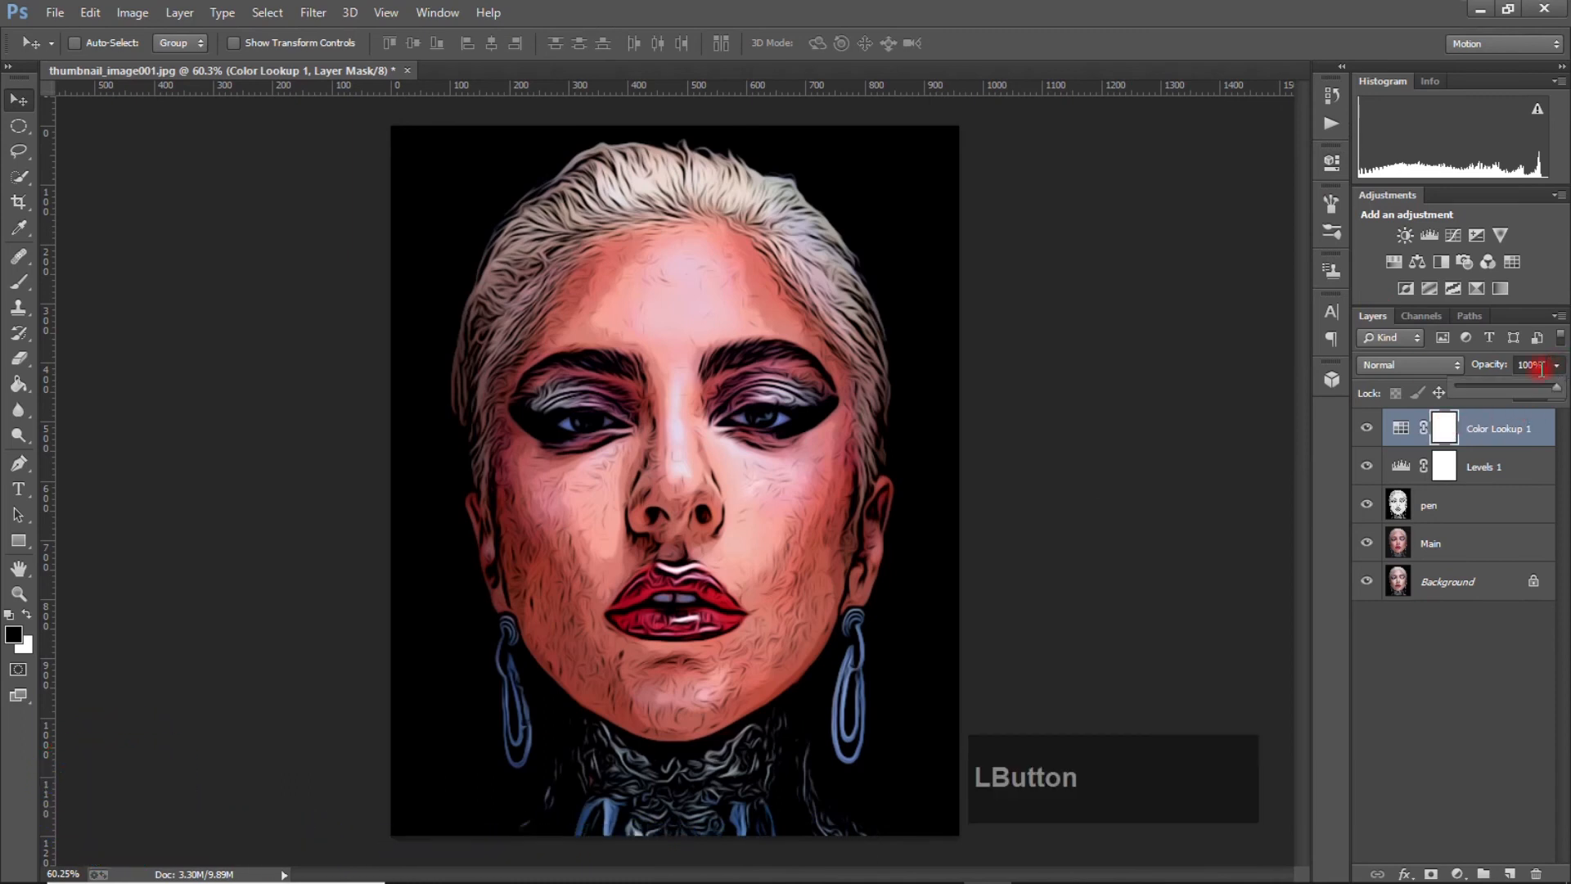
left_click_drag(1556, 387, 1506, 397)
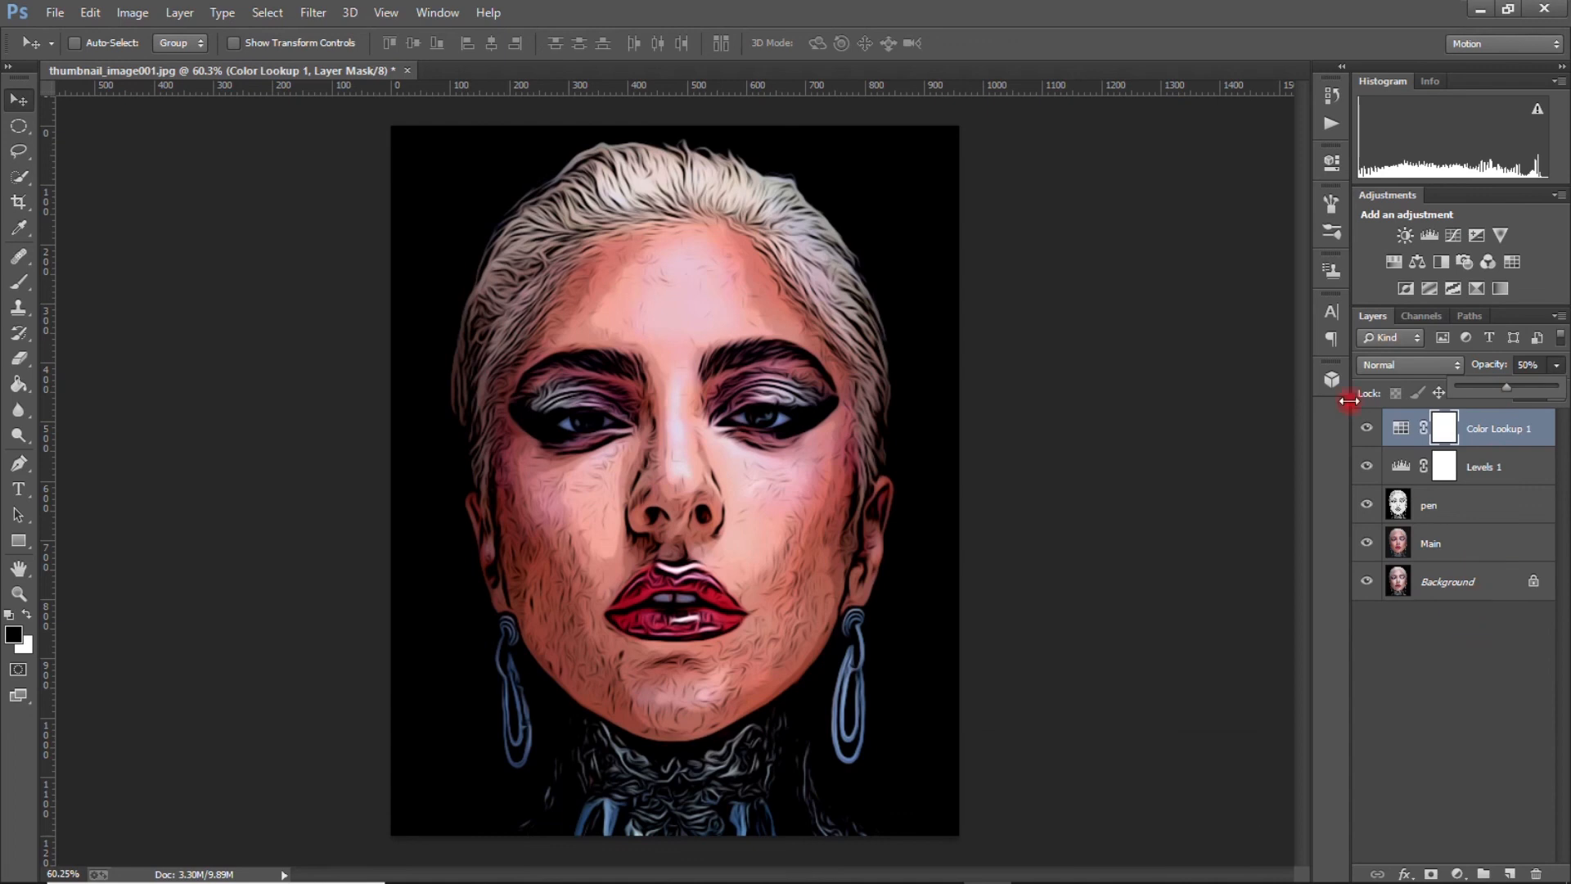
left_click(1369, 434)
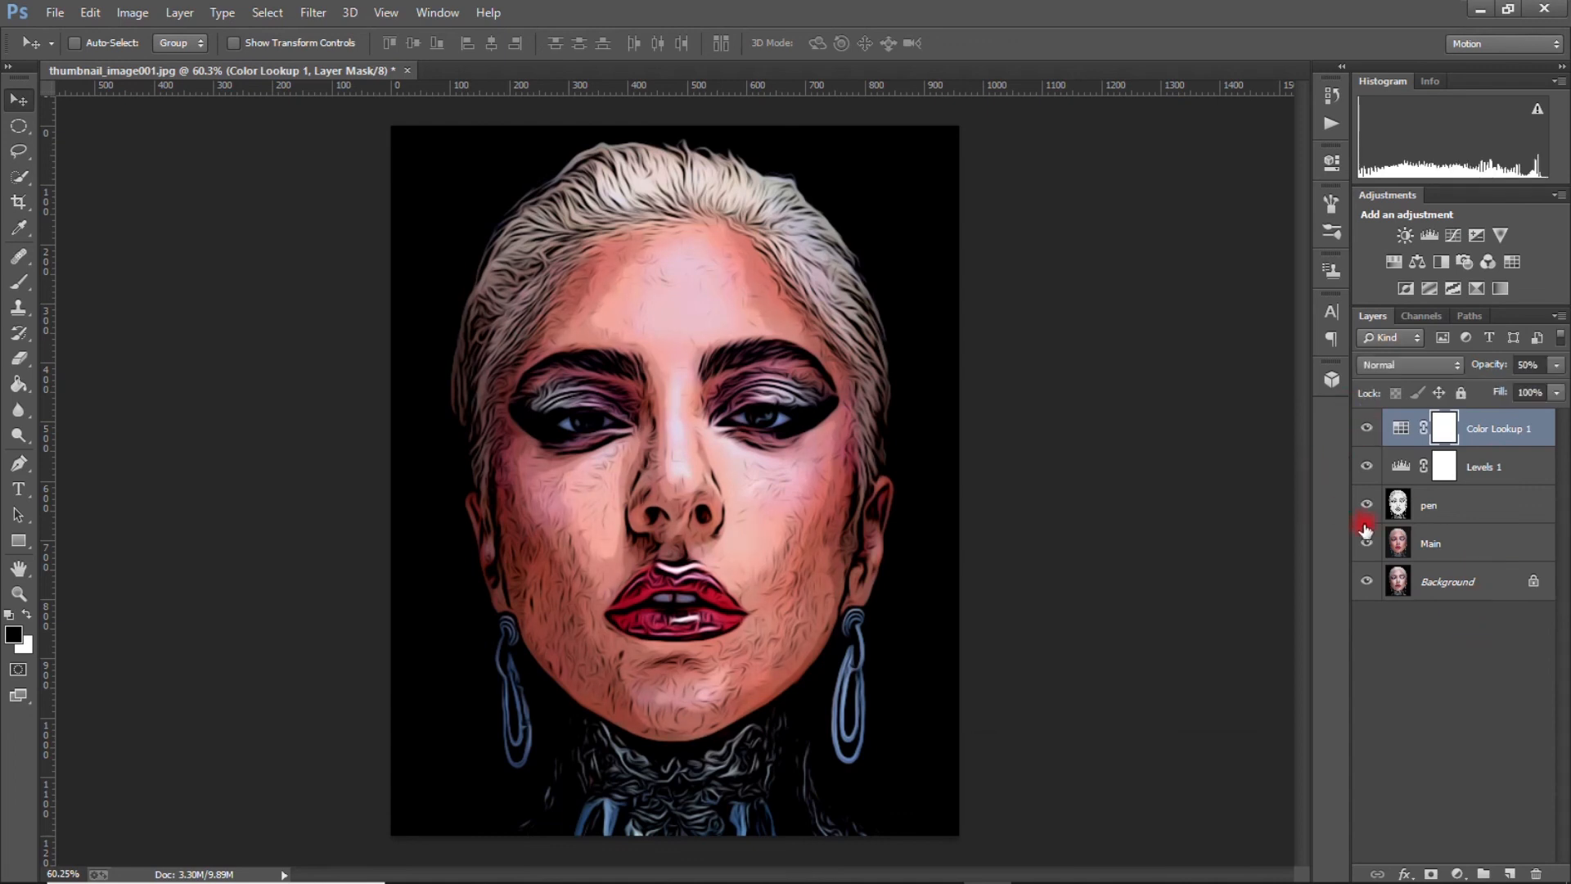
- Group the Color Lookup, Levels, pen and Main layers together above the Background layer
key("shift")
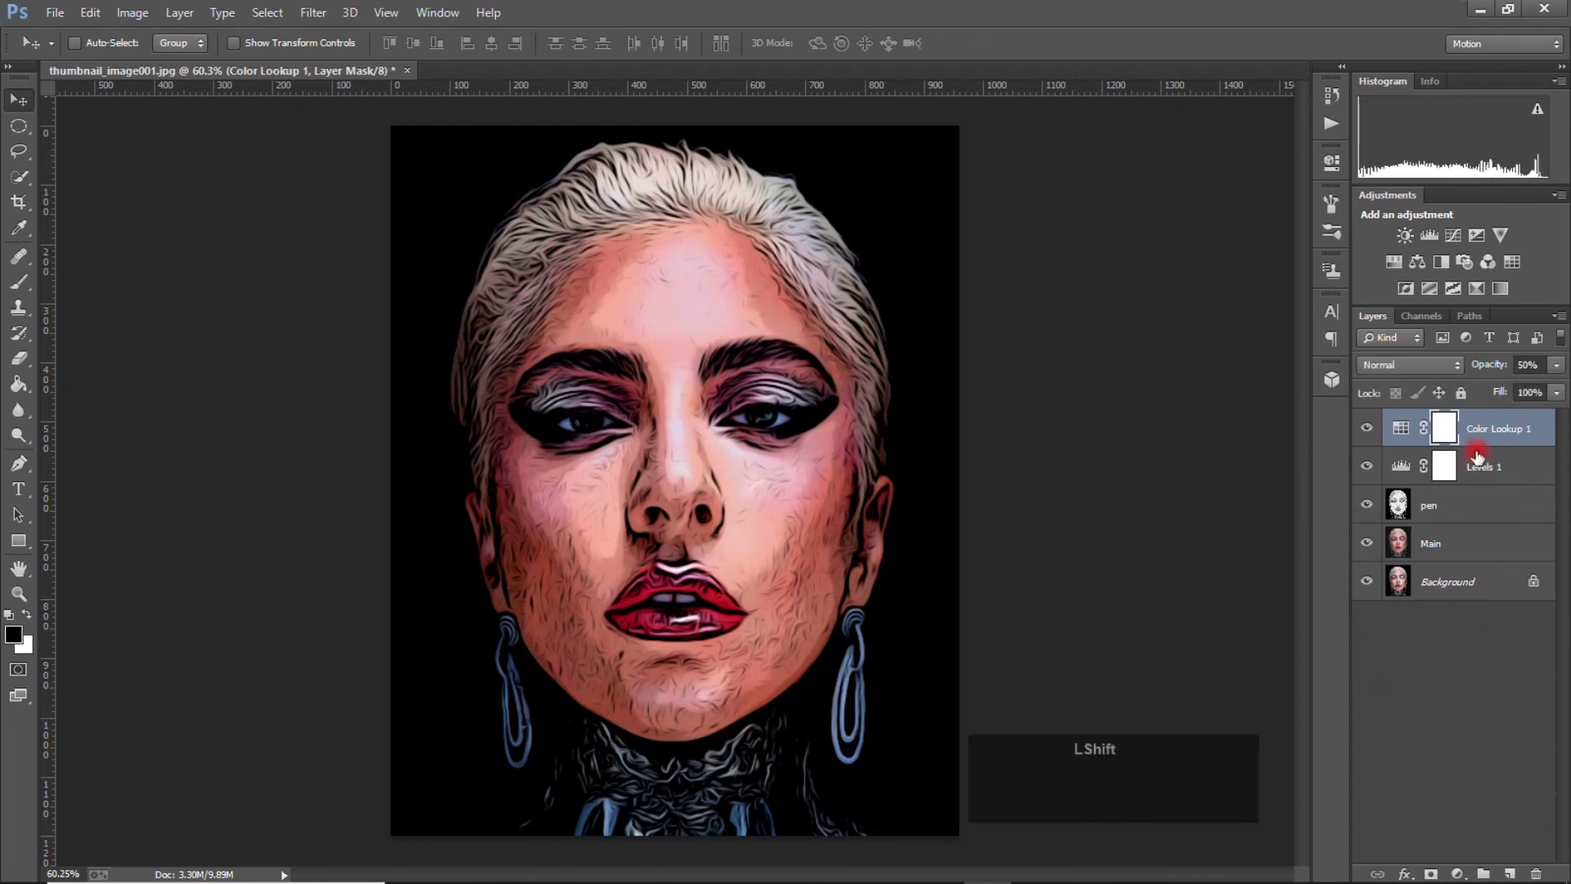
left_click(1481, 556, "shift")
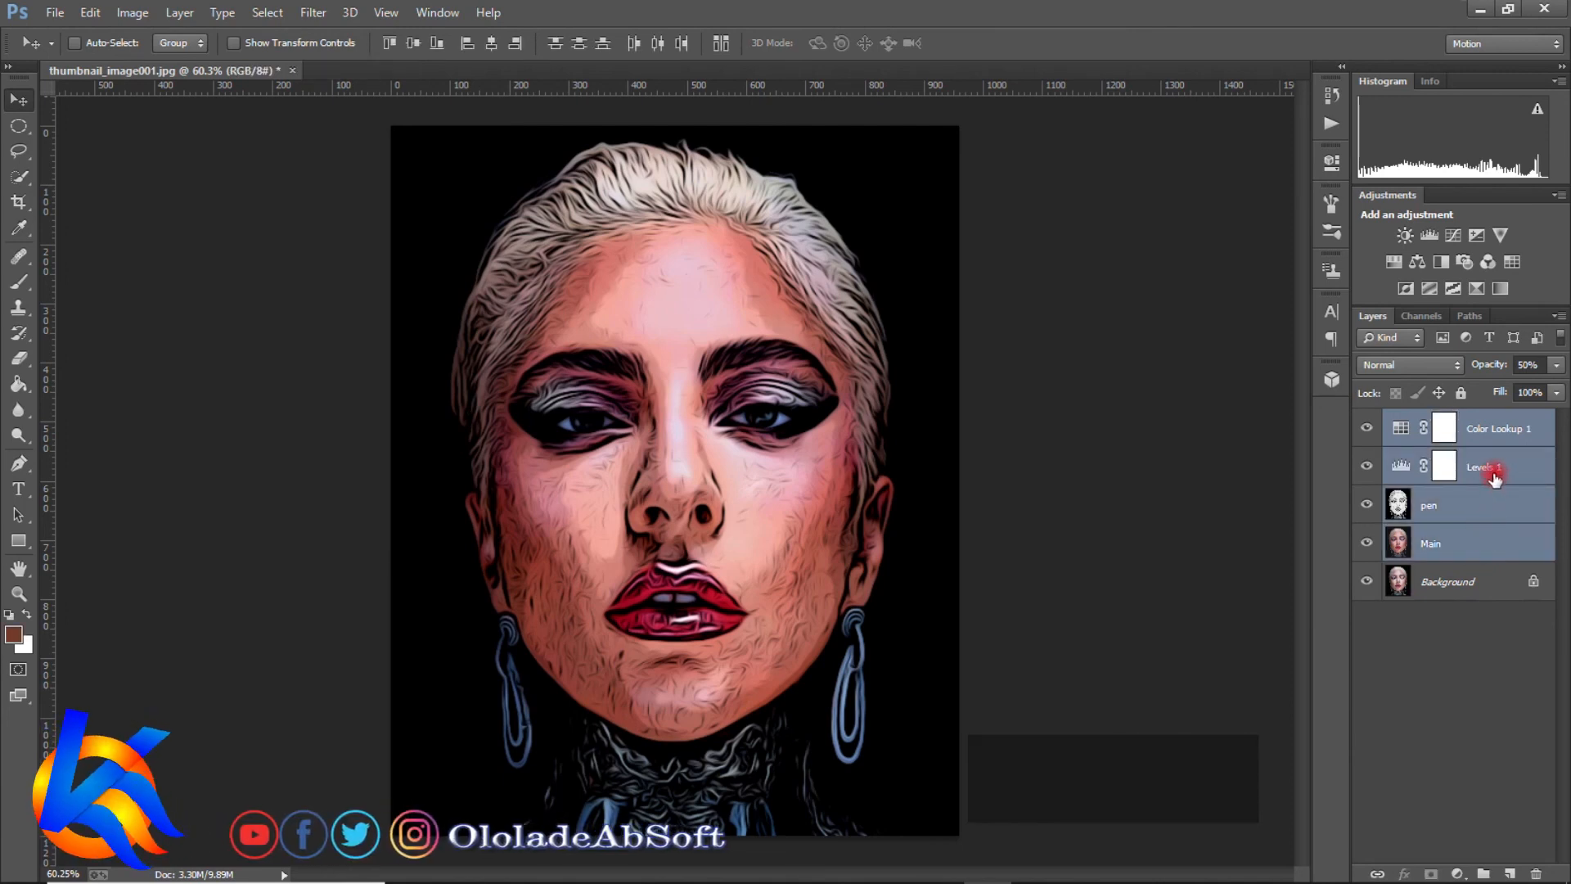
left_click_drag(1489, 470, 1483, 873)
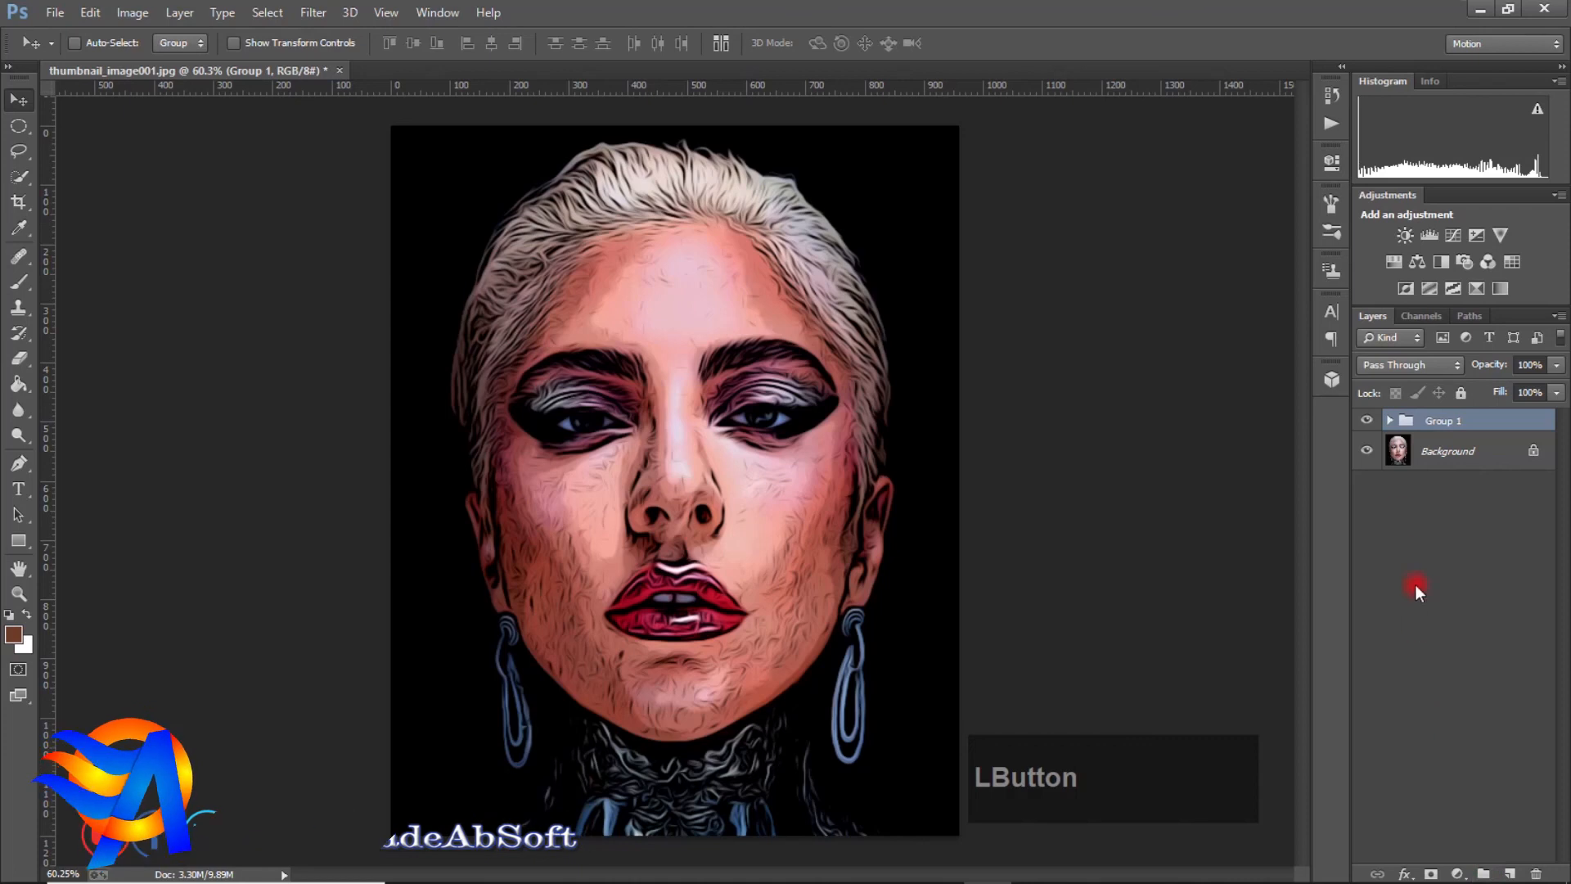
- Toggle the layer group's visibility repeatedly to compare the painted artwork with the original photo
left_click(1366, 422)
left_click(1367, 422)
left_click(1366, 422)
left_click(1368, 422)
left_click(1368, 422)
left_click(1368, 422)
left_click(1368, 422)
left_click(1367, 422)
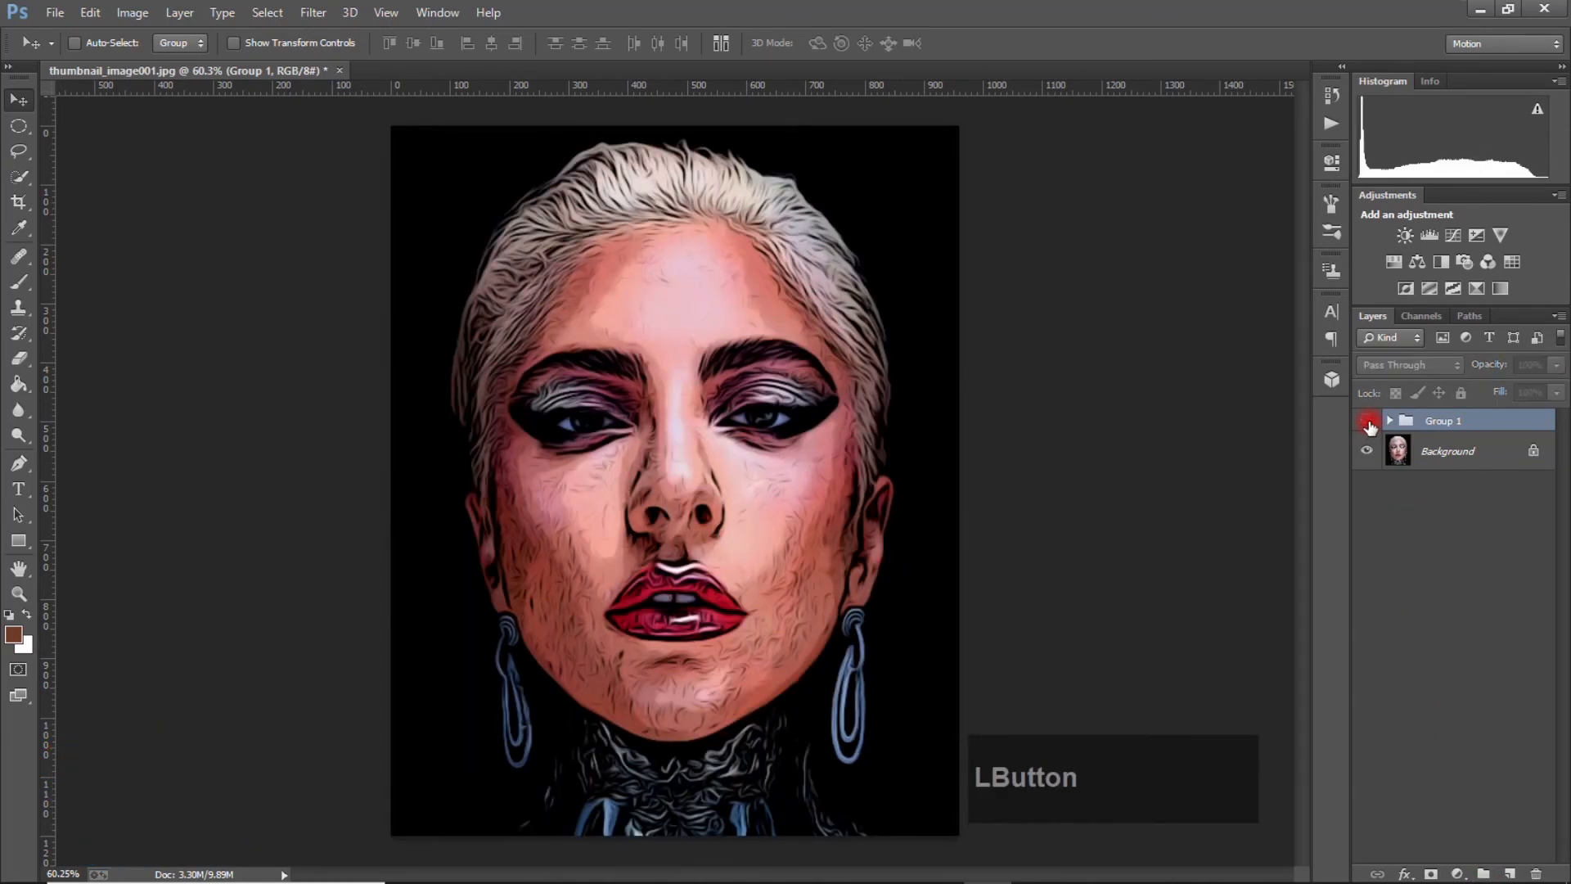
left_click(1367, 422)
left_click(1368, 423)
left_click(1368, 422)
left_click(1368, 422)
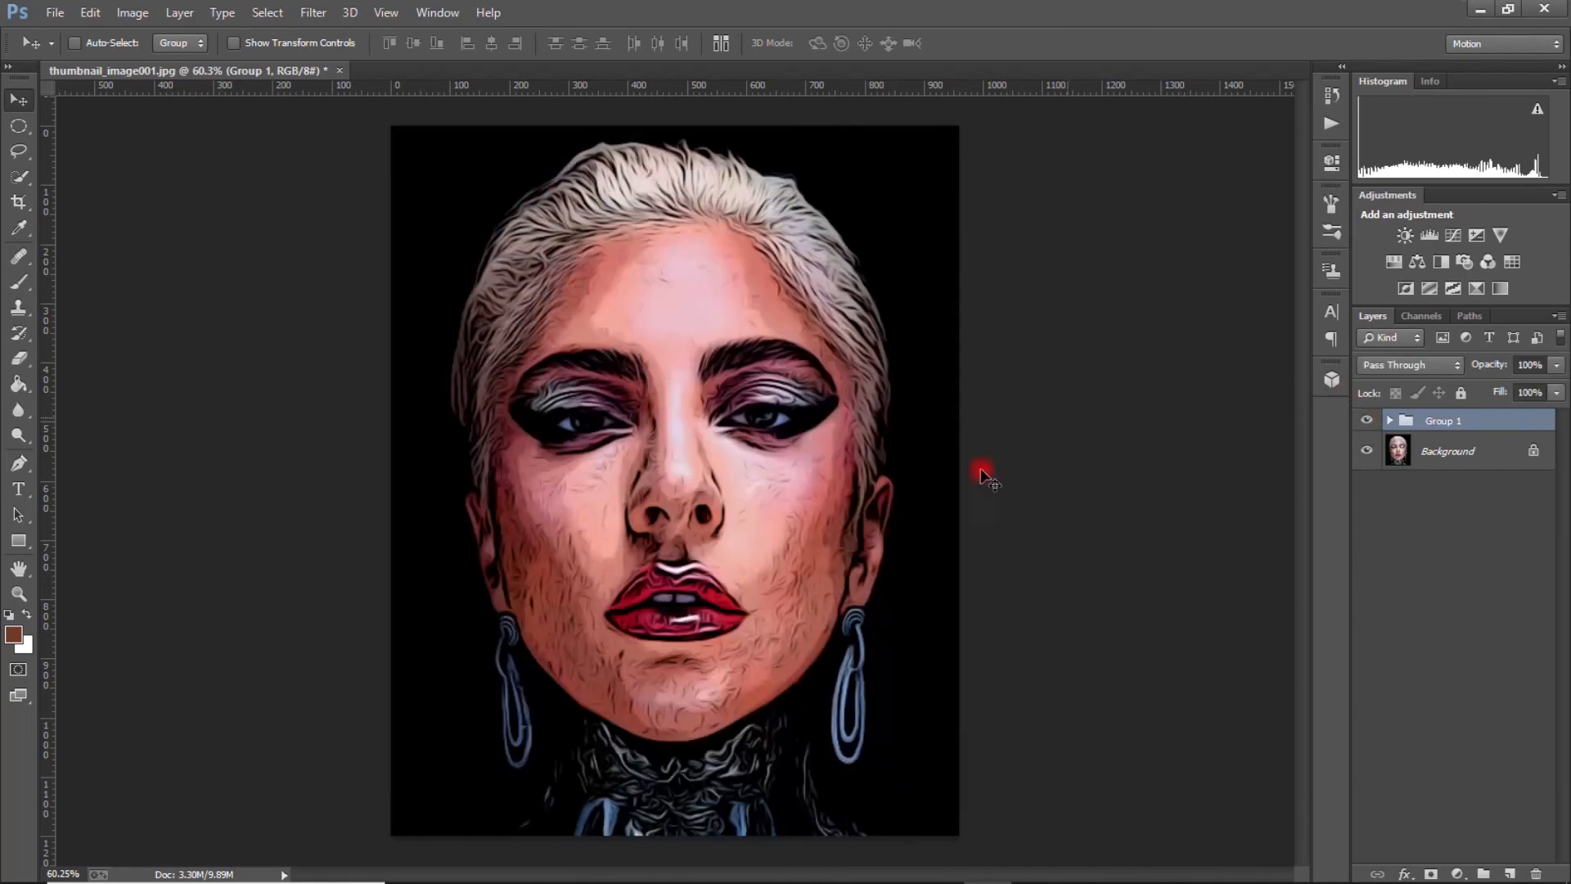